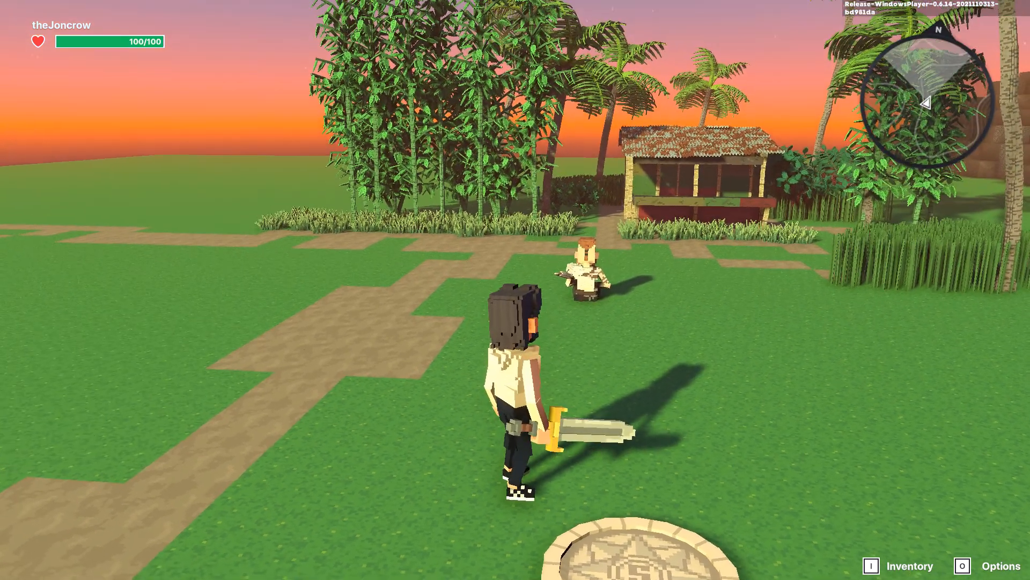
Step: Run the avatar around the seated axeman in front of the hut to inspect it in play mode
key(d)
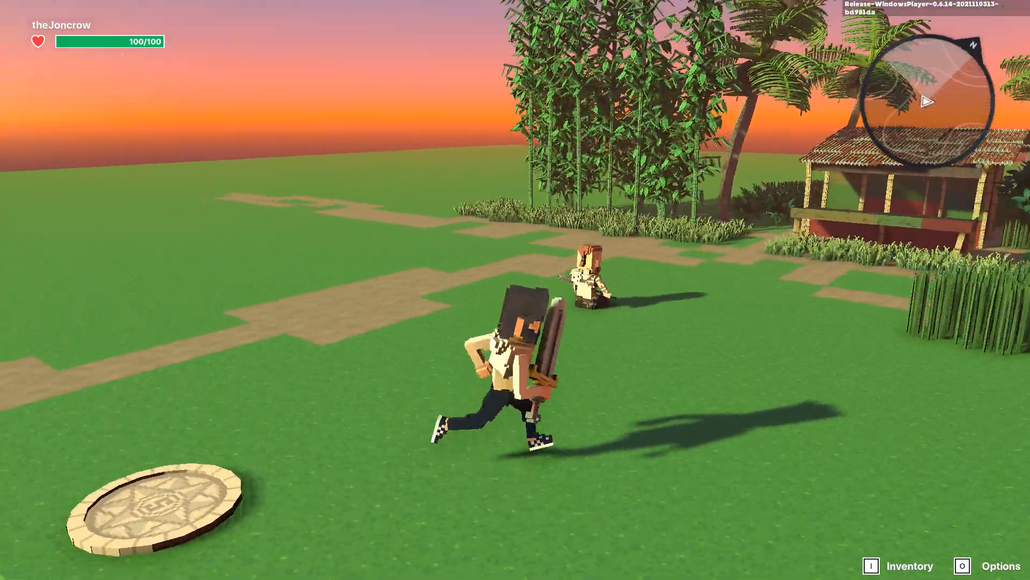
key(a)
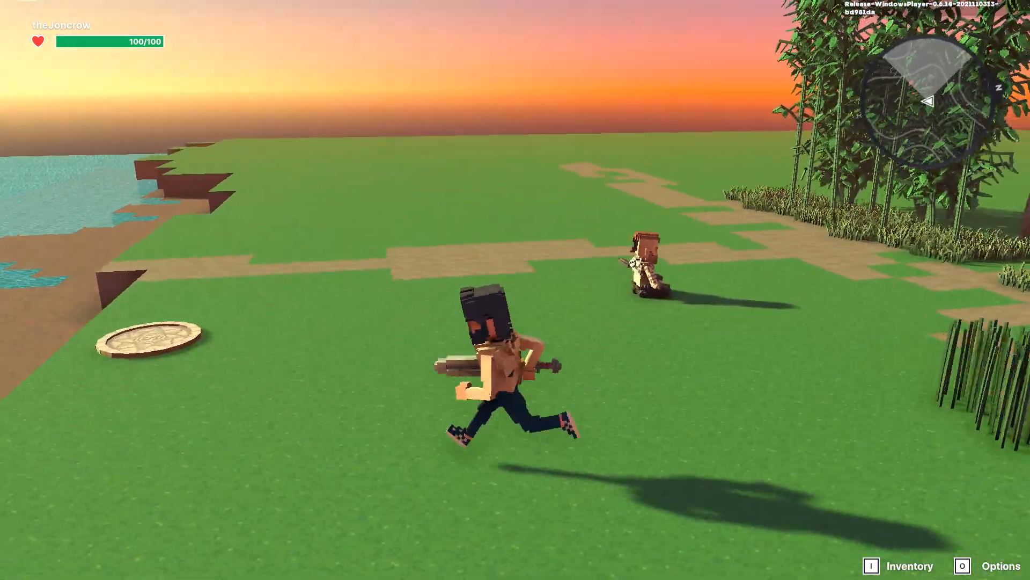
key(w)
key(a)
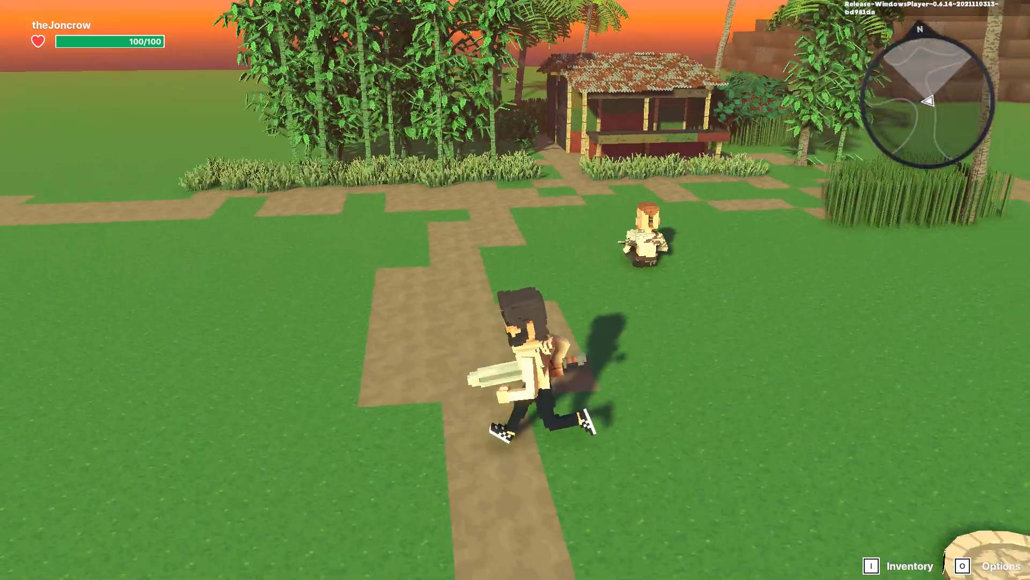
key(w)
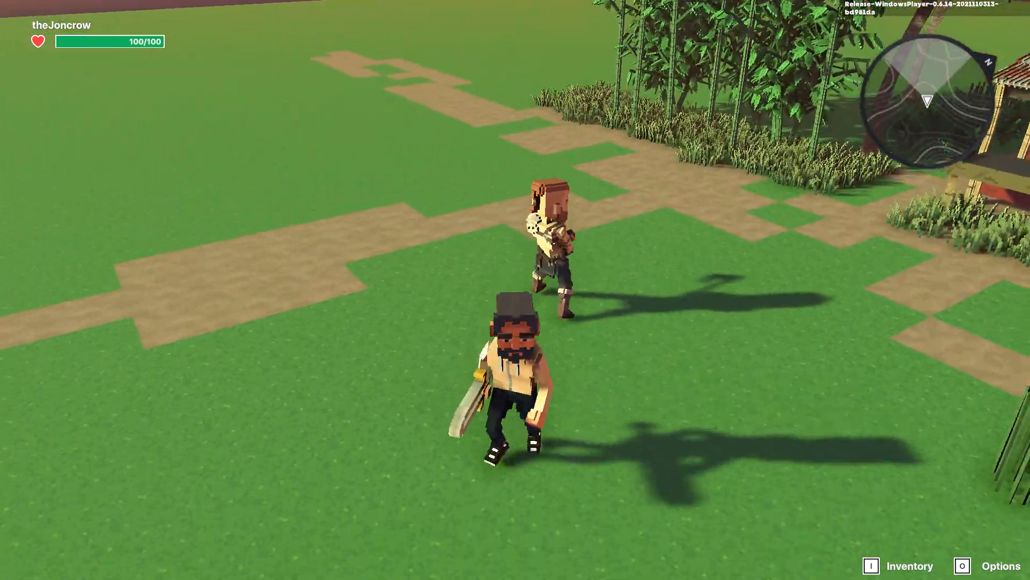
Step: Move the avatar repeatedly toward and away from the axeman to test its reaction to the player's distance
key(d)
key(w)
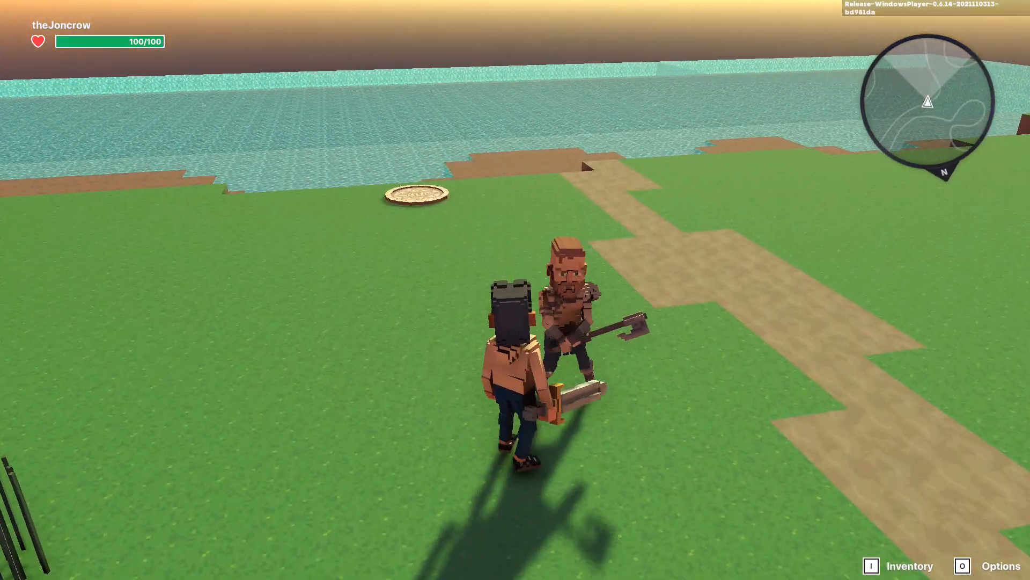
key(s)
key(d)
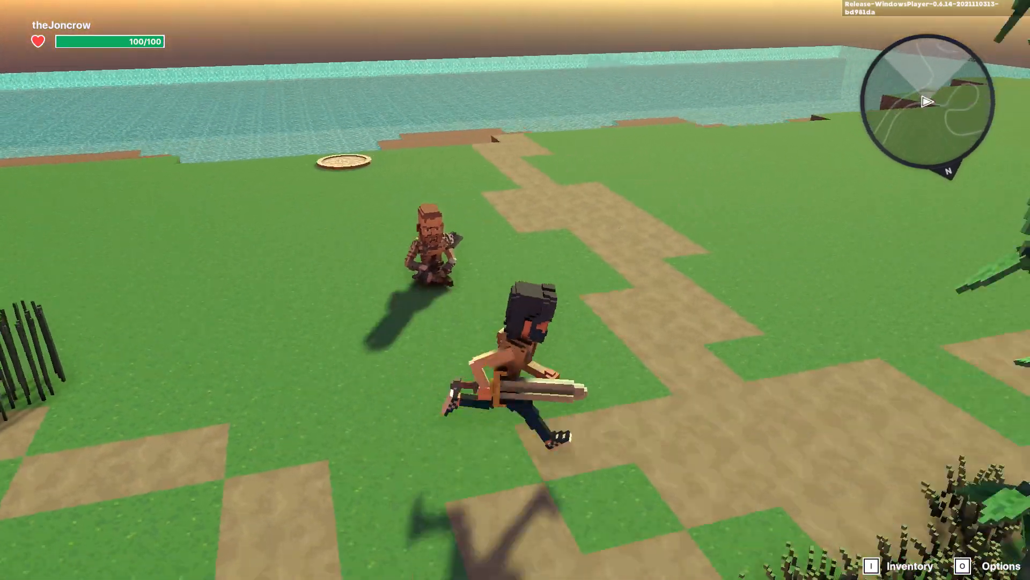
key(w)
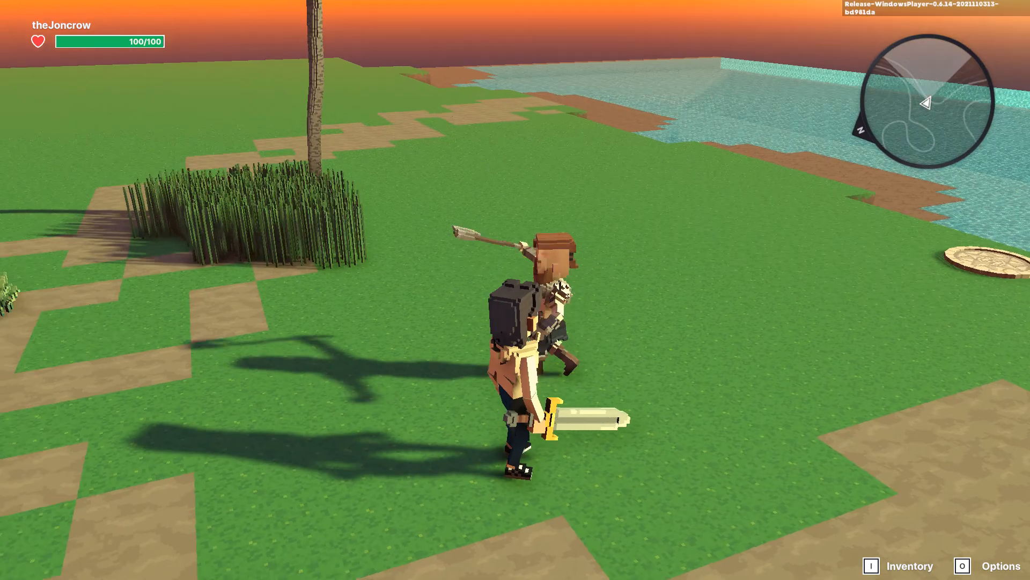
key(s)
key(d)
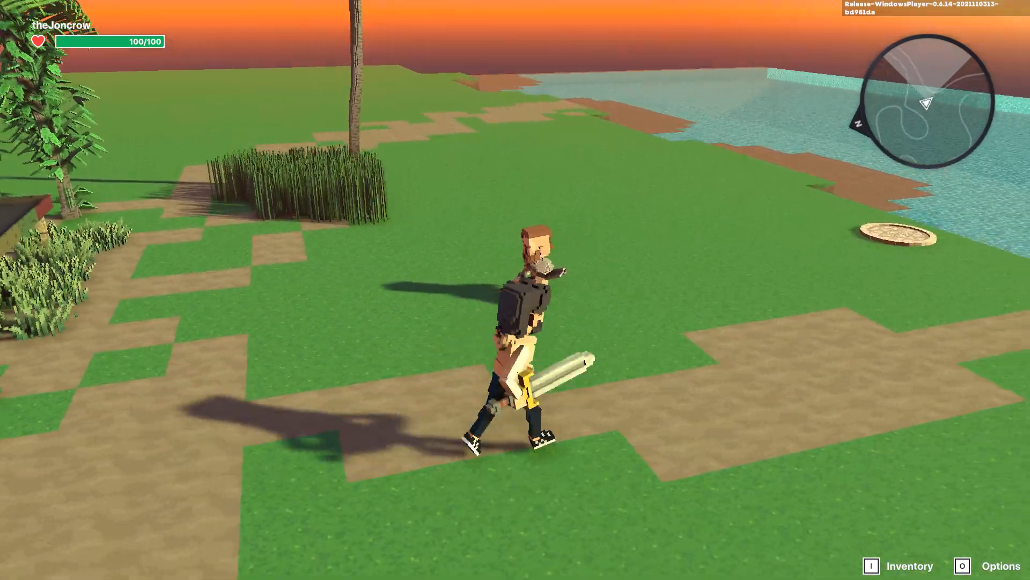
key(w)
key(s)
key(w)
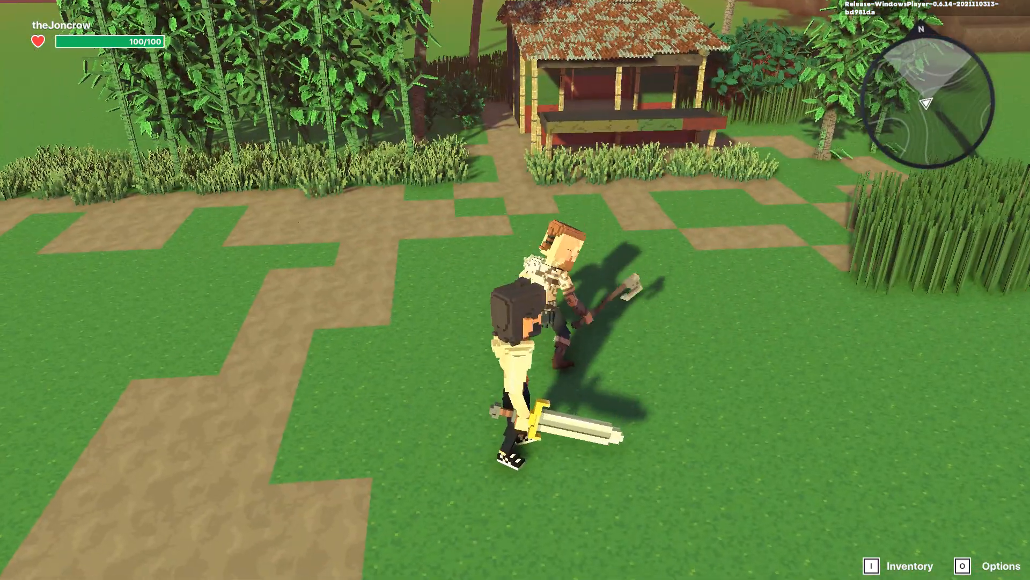
key(s)
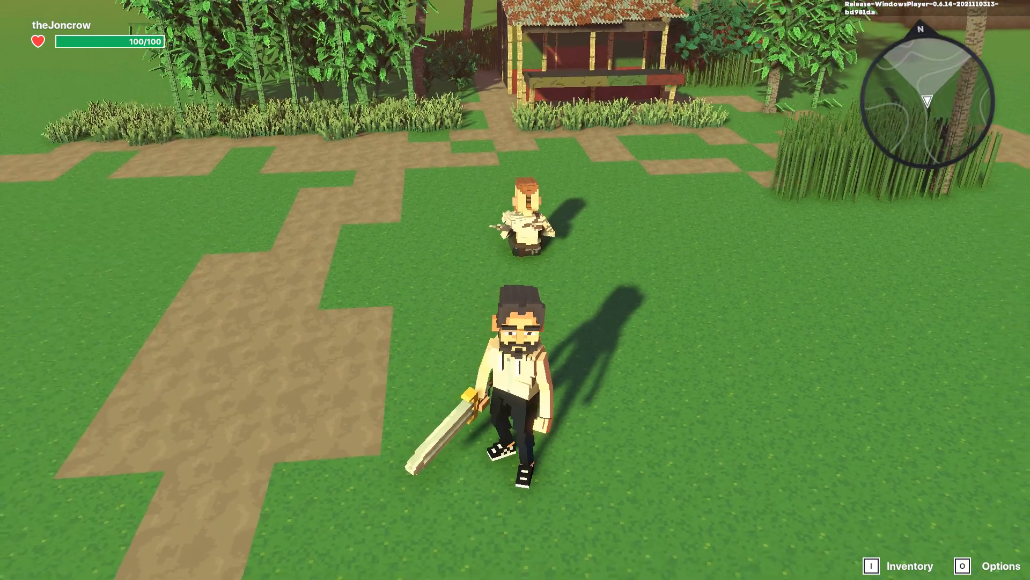
key(w)
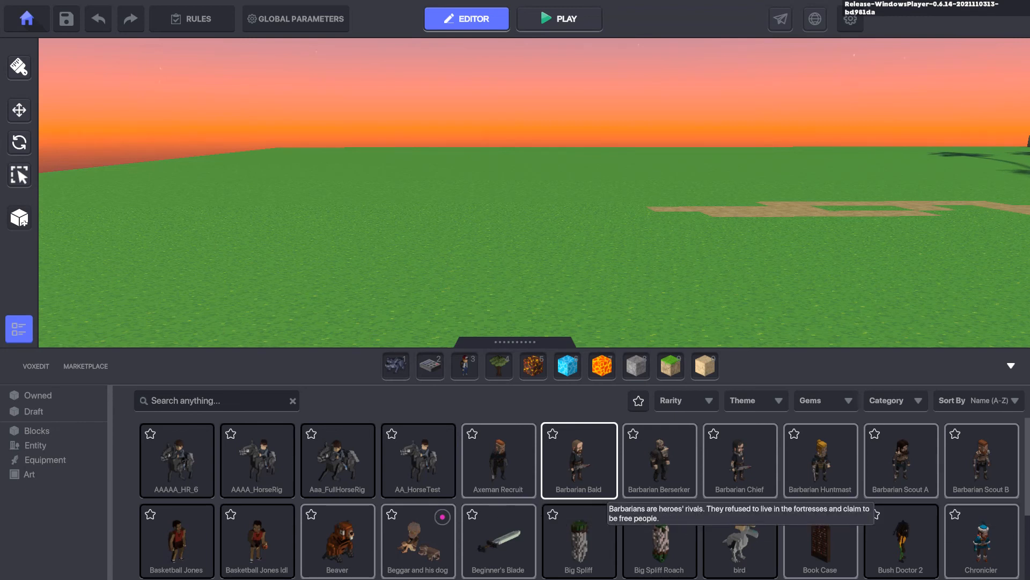
Step: Place an Axeman Recruit entity on the open grass away from the hut and select it with the Move tool
click(499, 461)
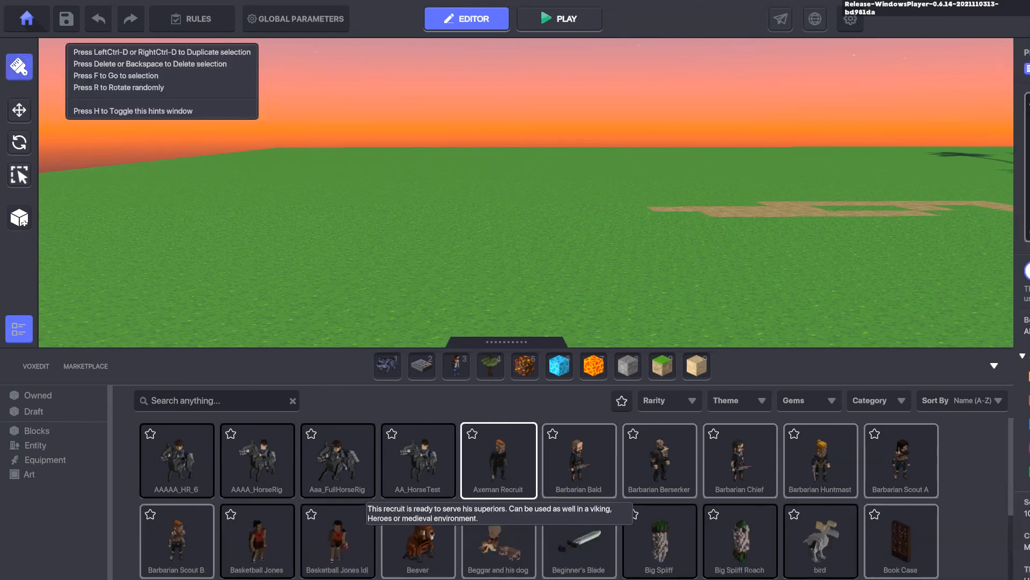
click(329, 236)
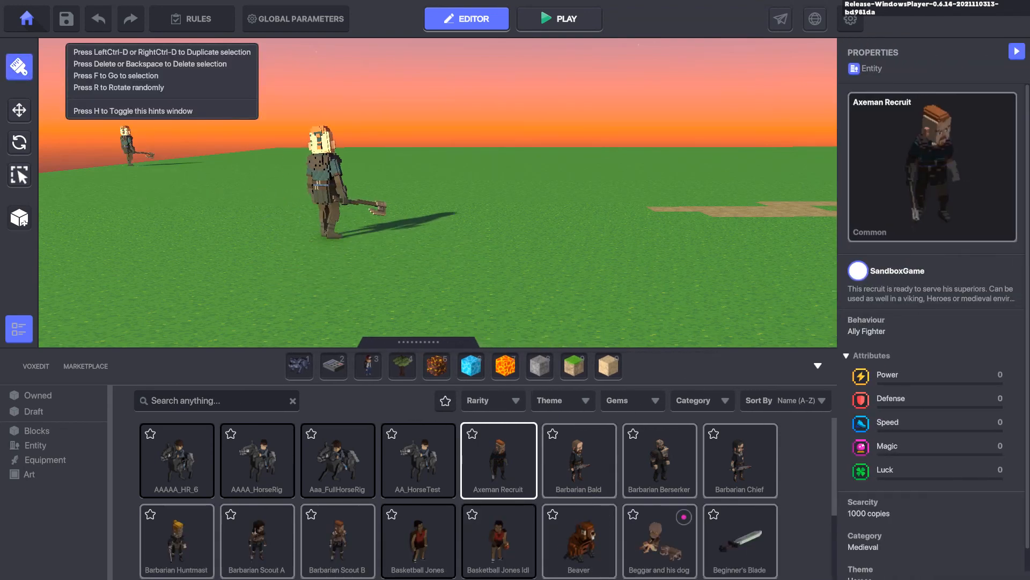
click(19, 110)
click(325, 186)
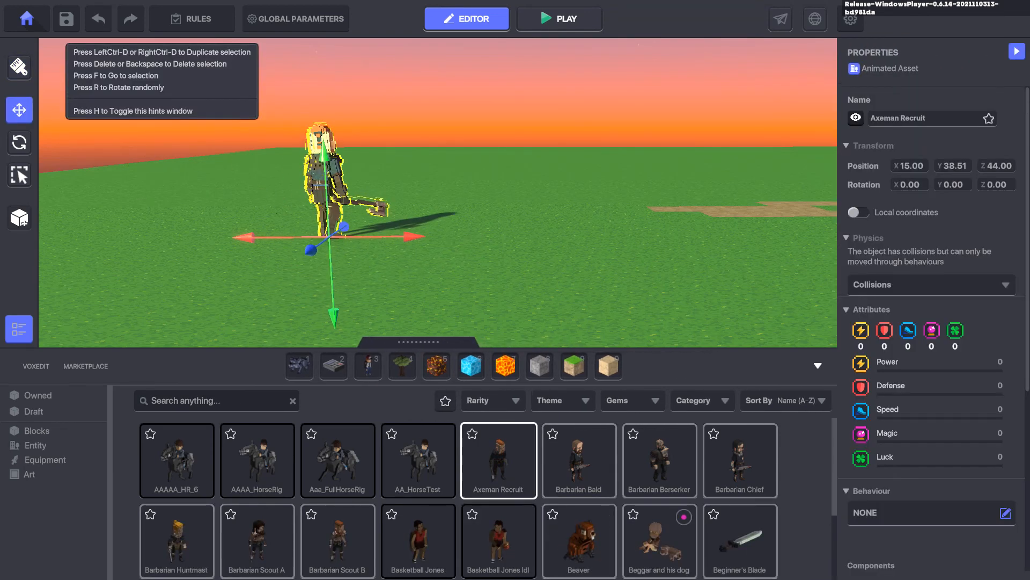
Step: Assign the Animated Decoration behaviour to the Axeman Recruit and set its animation to Dance Gangnam 01
click(1006, 513)
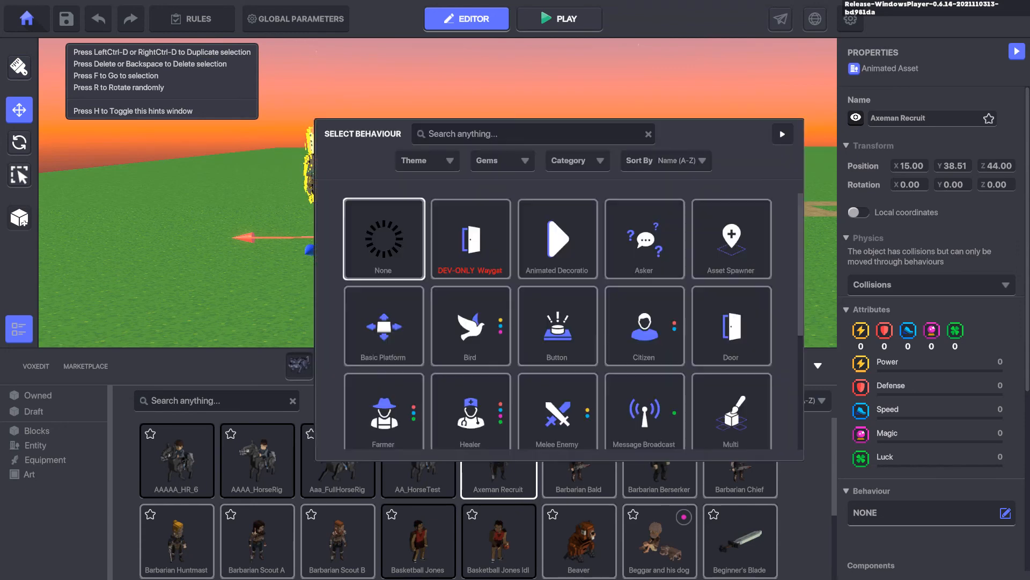
click(557, 239)
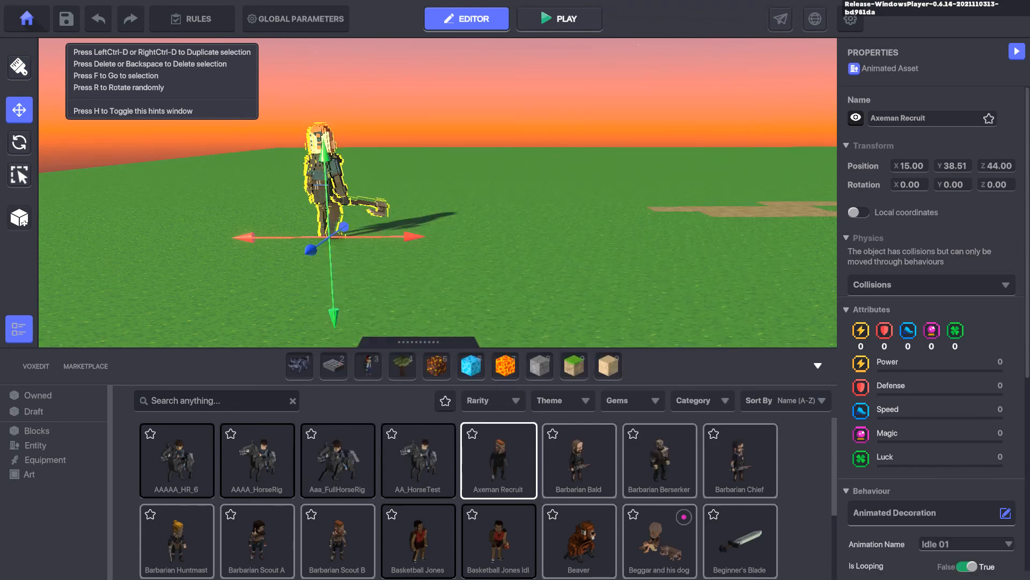
scroll(932, 322, down, 5)
click(967, 302)
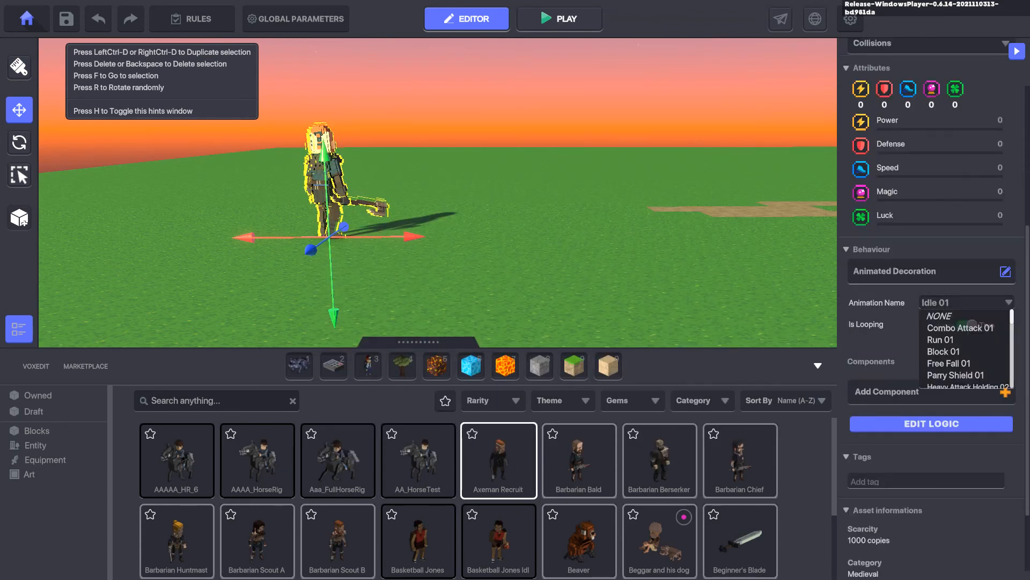
scroll(967, 346, down, 4)
scroll(967, 346, down, 1)
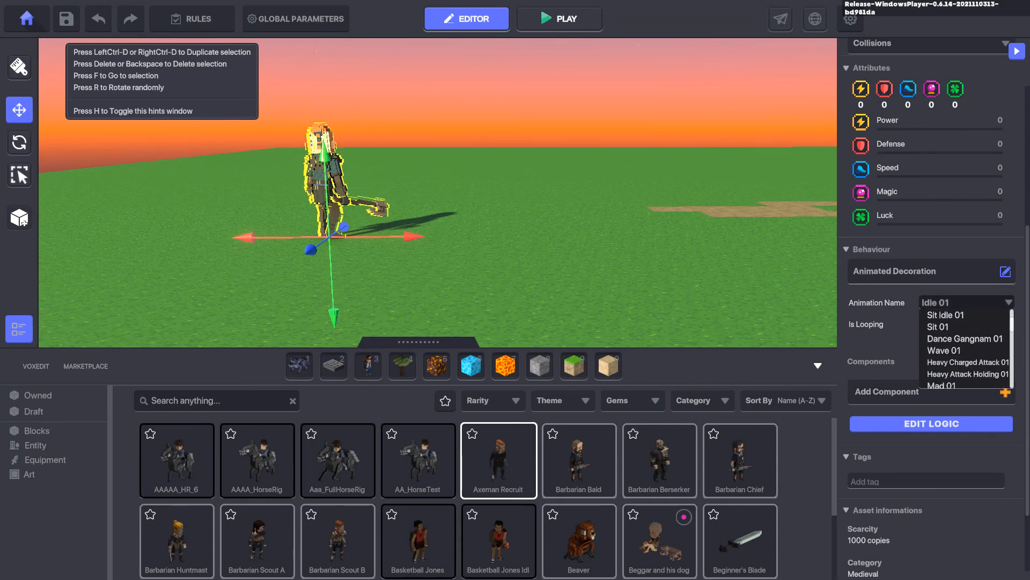
click(965, 339)
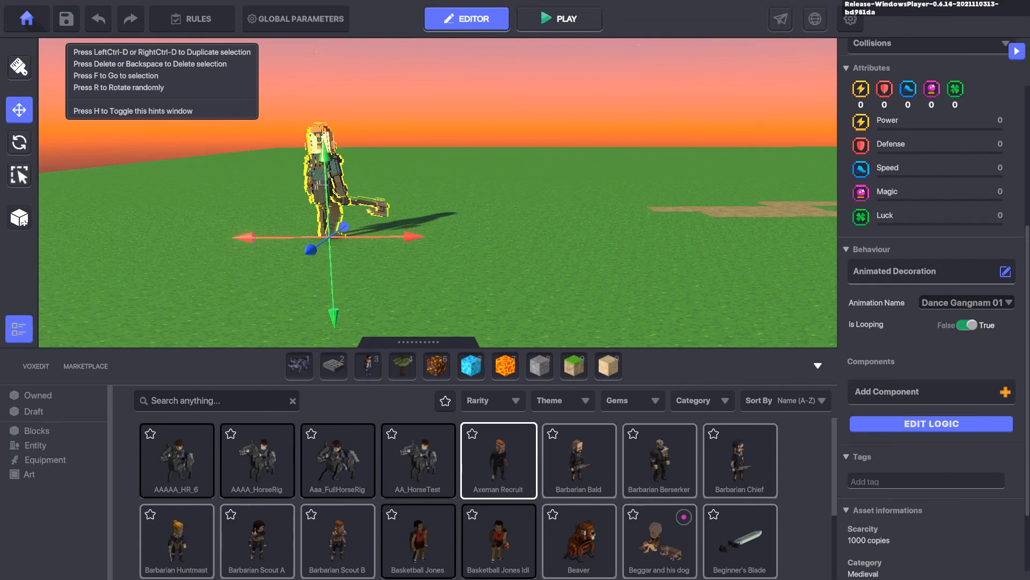
Step: Add a Toggle Behaviour component to the Axeman Recruit's logic and toggle its Initial Behavior State
click(931, 423)
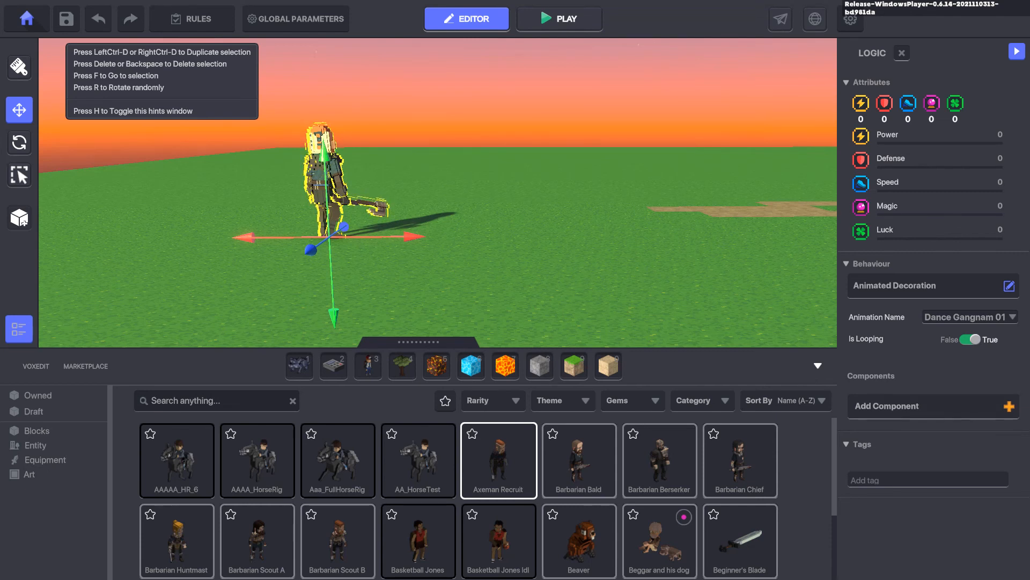
click(933, 406)
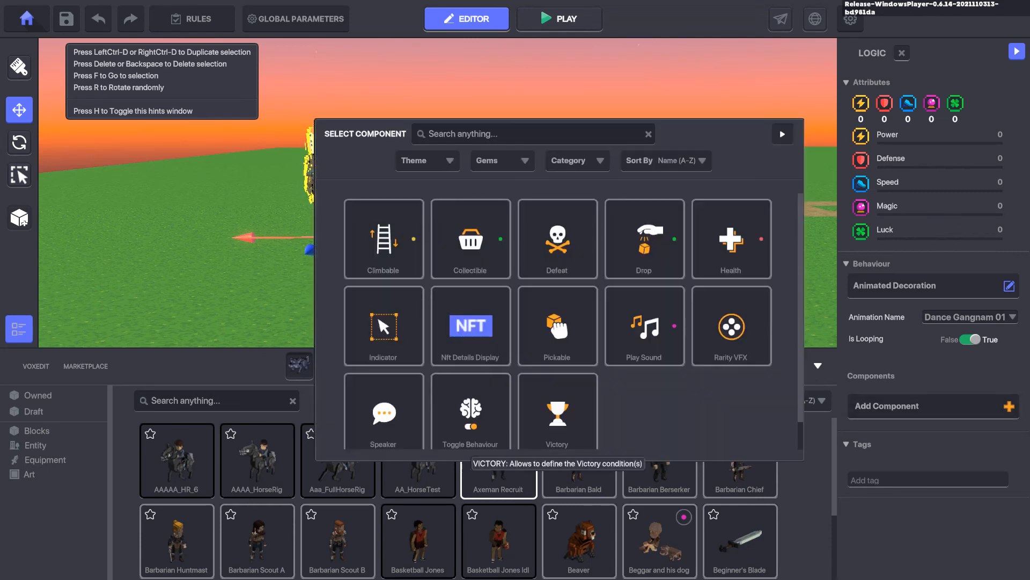
click(476, 407)
scroll(967, 429, down, 1)
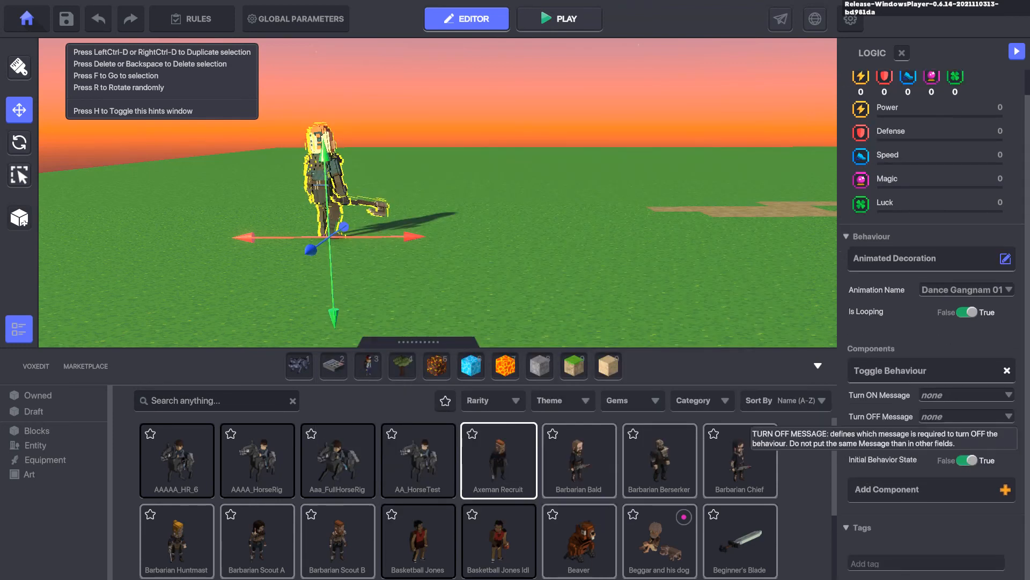
click(1005, 438)
click(936, 463)
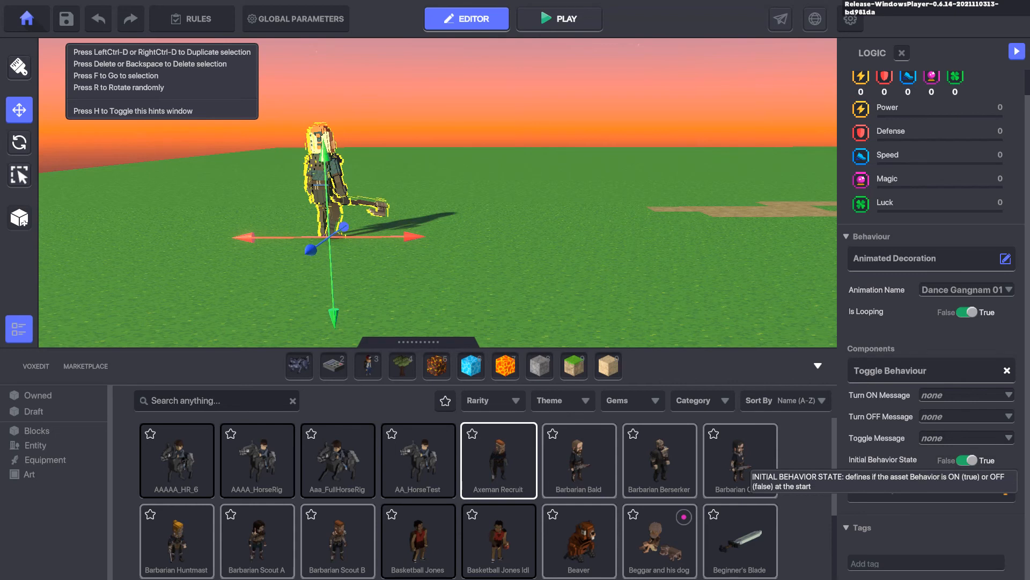
click(966, 460)
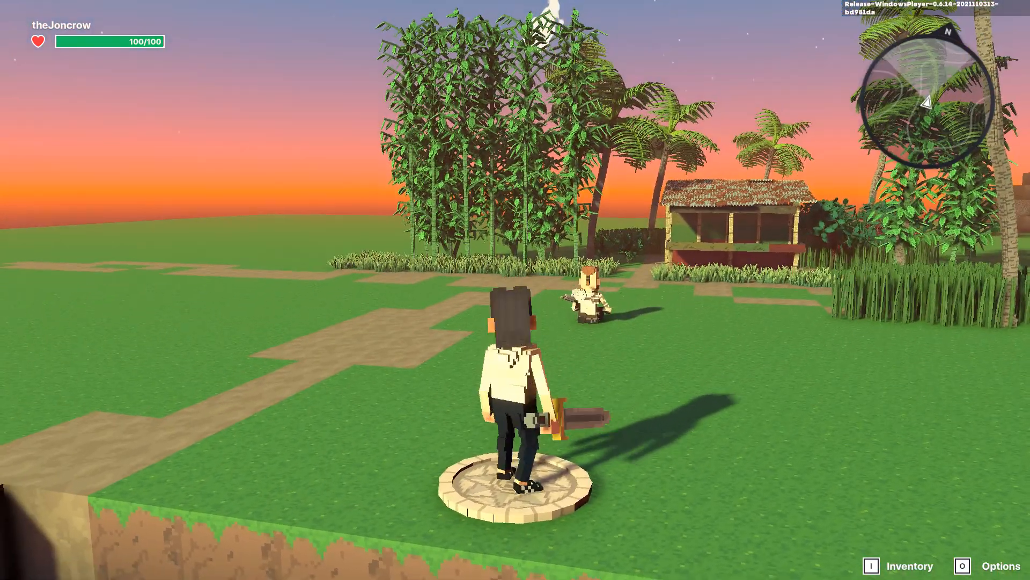
Step: Playtest the new Axeman Recruit by running the avatar from the portal over to it, and return to the editor
key(w)
key(w)
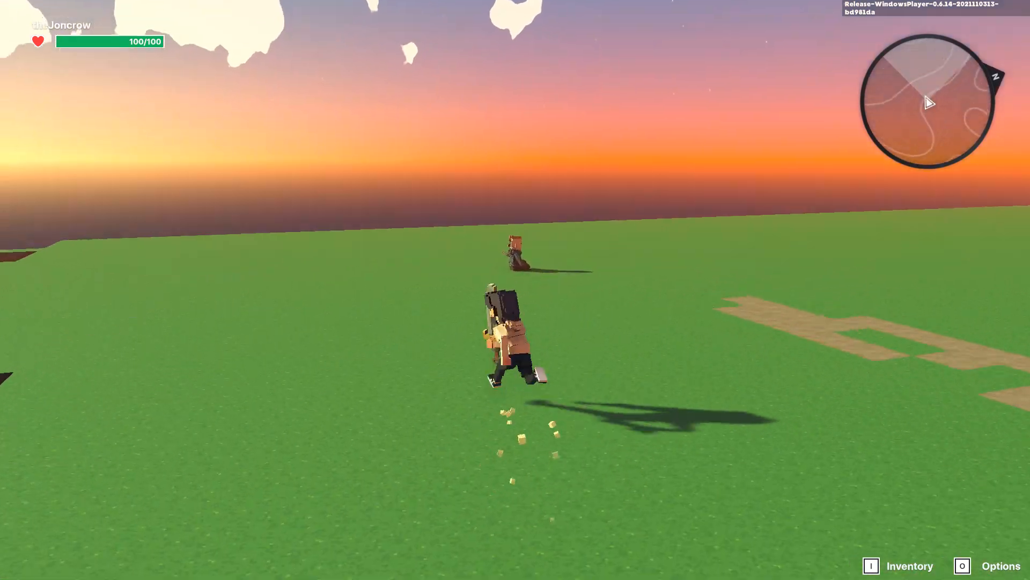
key(w)
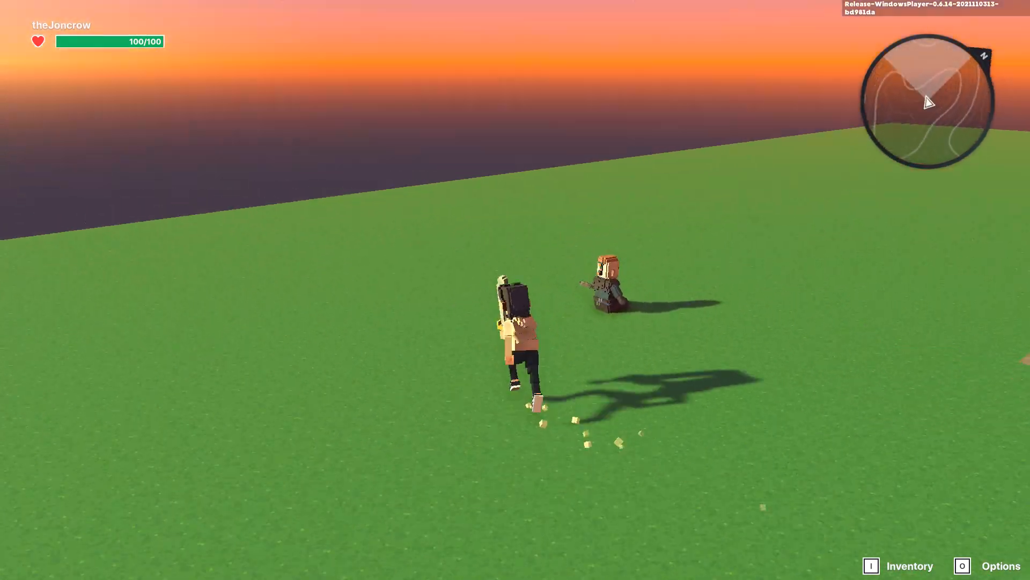
key(w)
key(d)
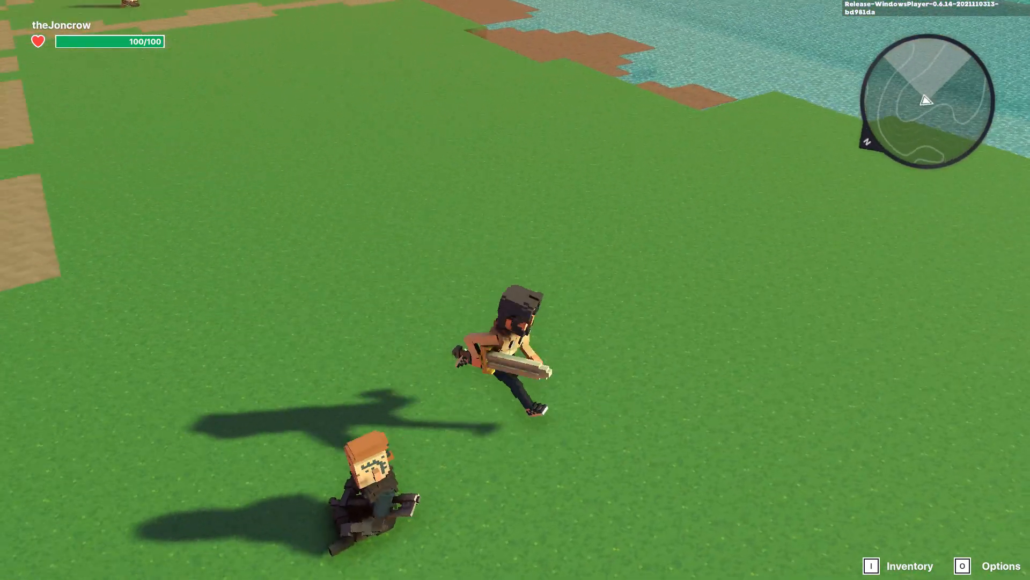
key(a)
key(w)
key(s)
key(Escape)
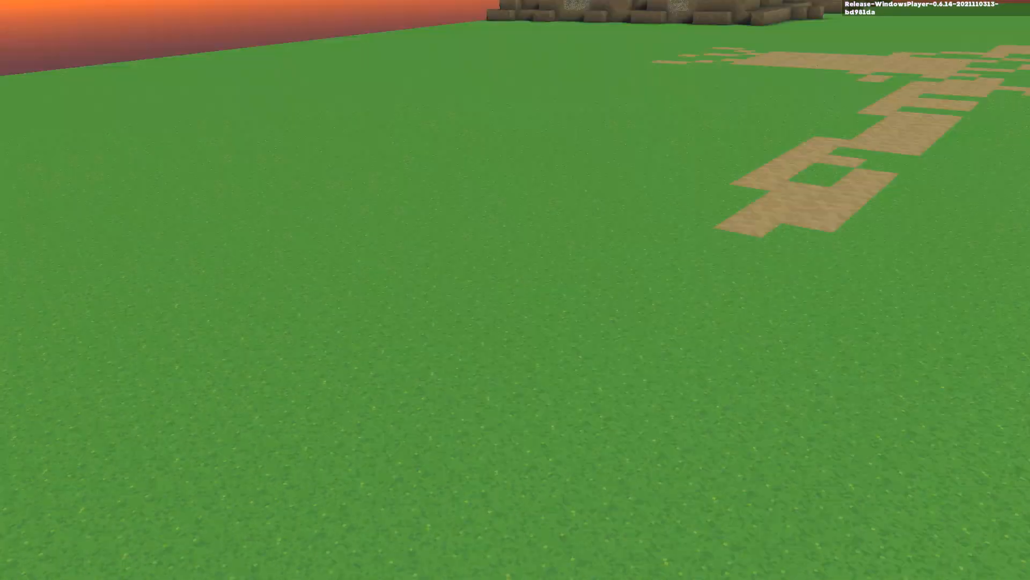
Step: Move the Avatar's Portal closer to the new Axeman Recruit, to X 17.46, Y 38.51, Z 32.67
scroll(513, 294, up, 5)
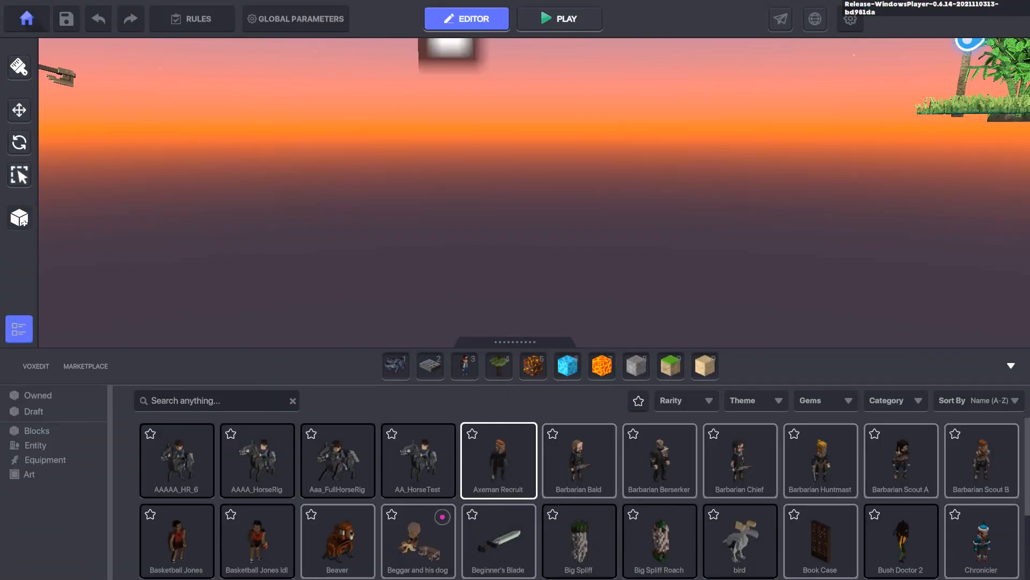
scroll(669, 270, down, 6)
scroll(669, 269, down, 8)
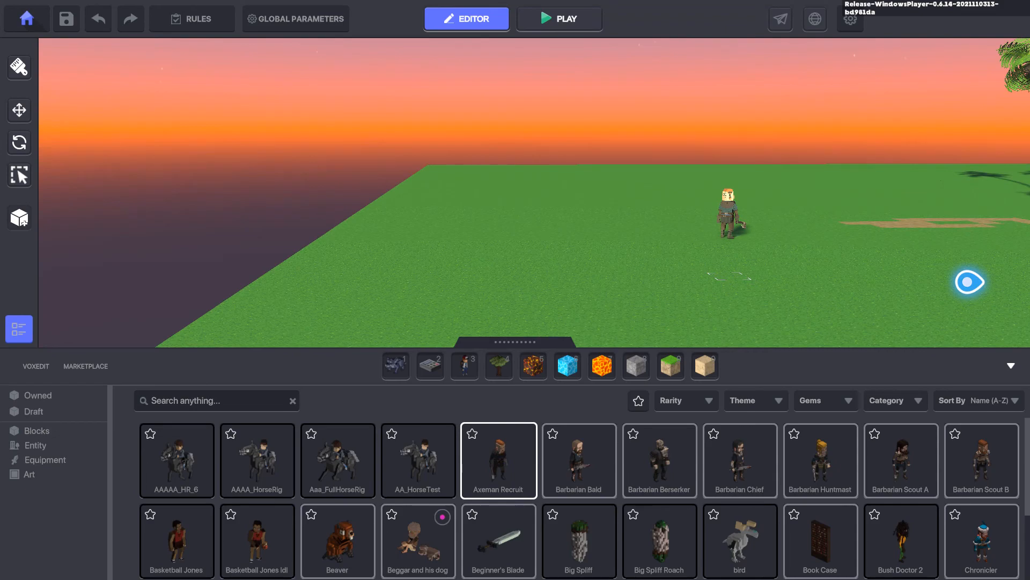
click(743, 317)
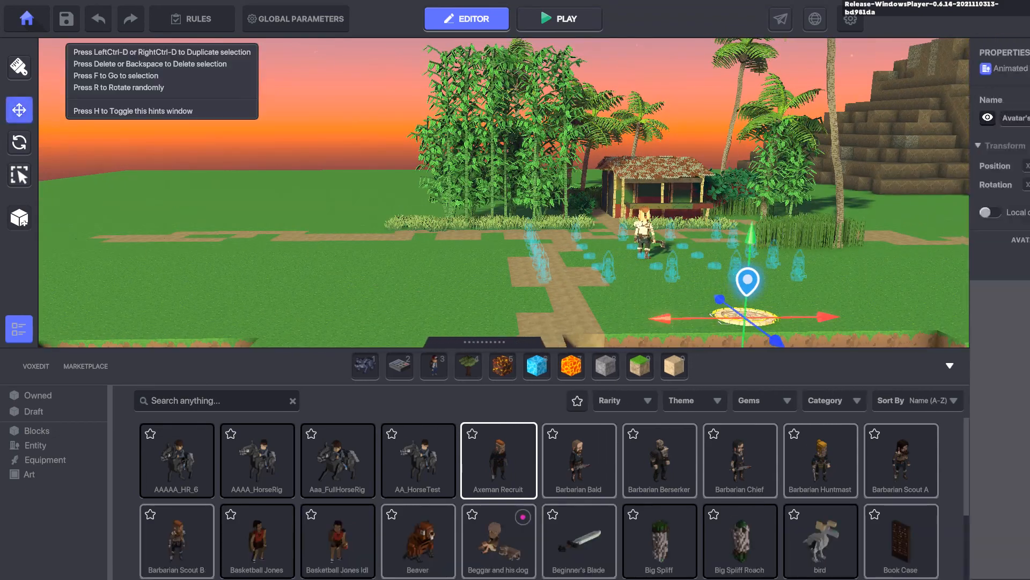
drag(816, 323, 51, 323)
middle_drag(204, 310, 368, 301)
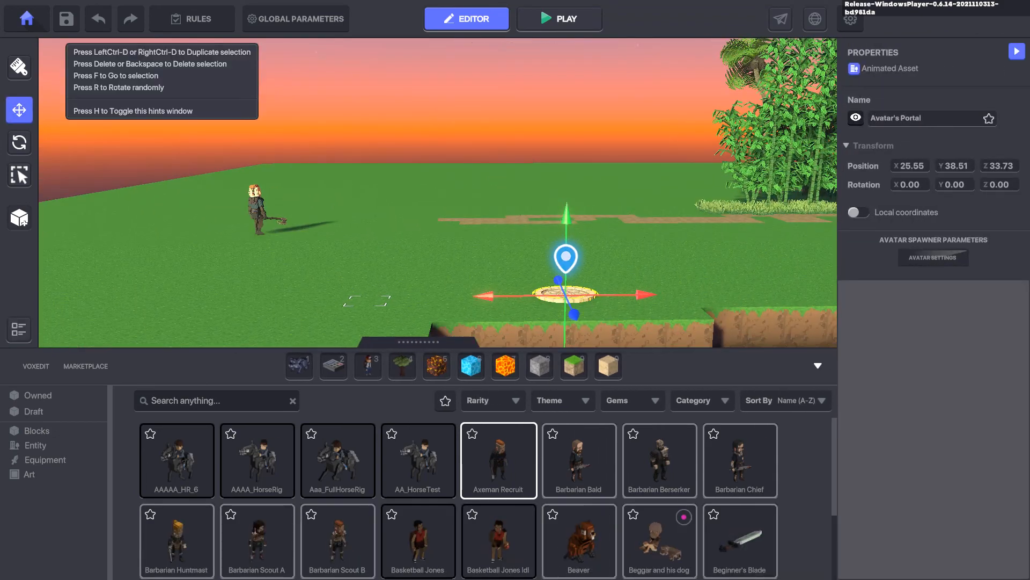
drag(557, 299, 200, 317)
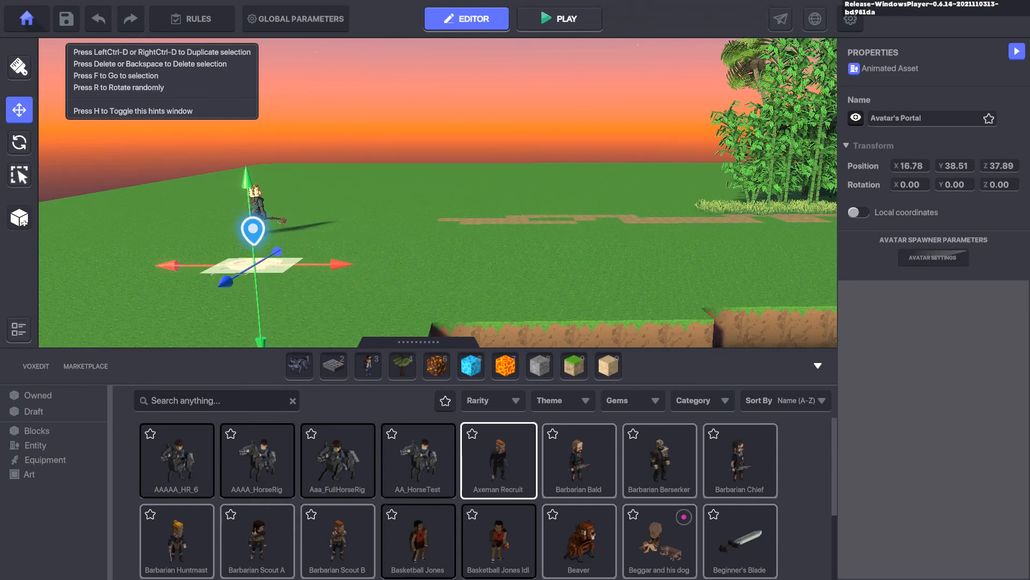
key(f)
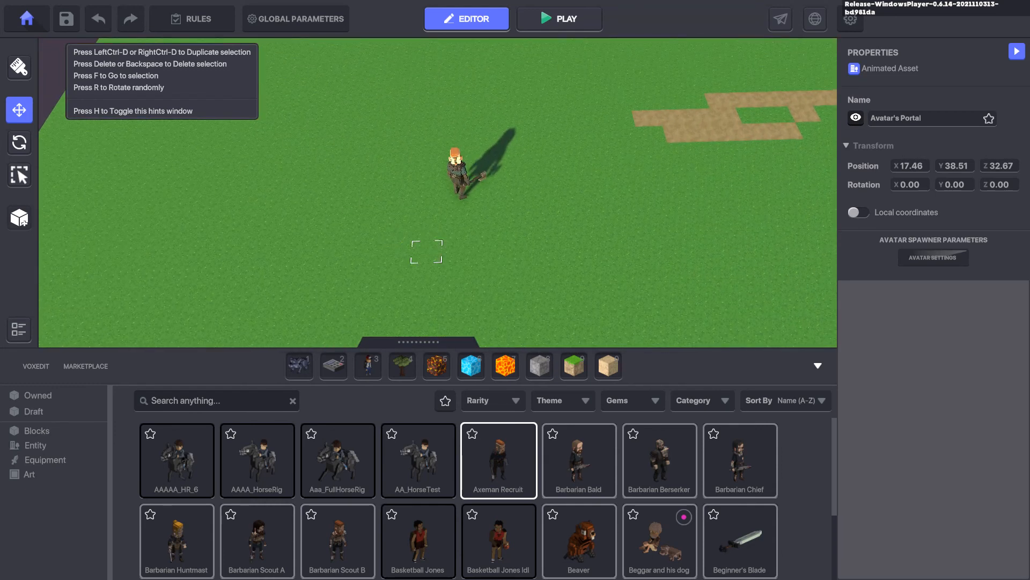
scroll(444, 258, down, 3)
middle_drag(477, 258, 446, 213)
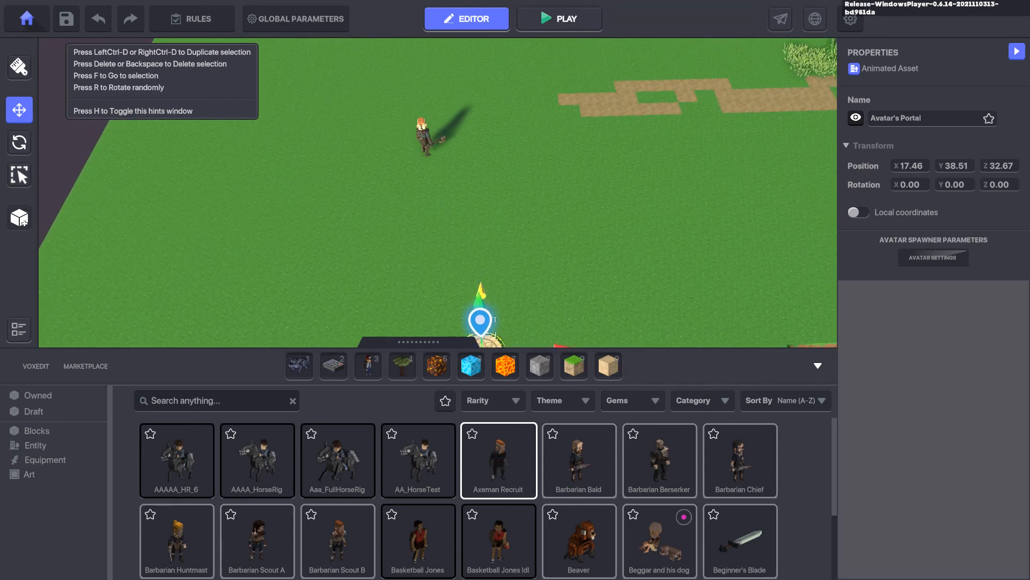
Step: Search the asset library for shell, with the theme filter reset
middle_drag(516, 289, 536, 344)
right_drag(474, 235, 477, 249)
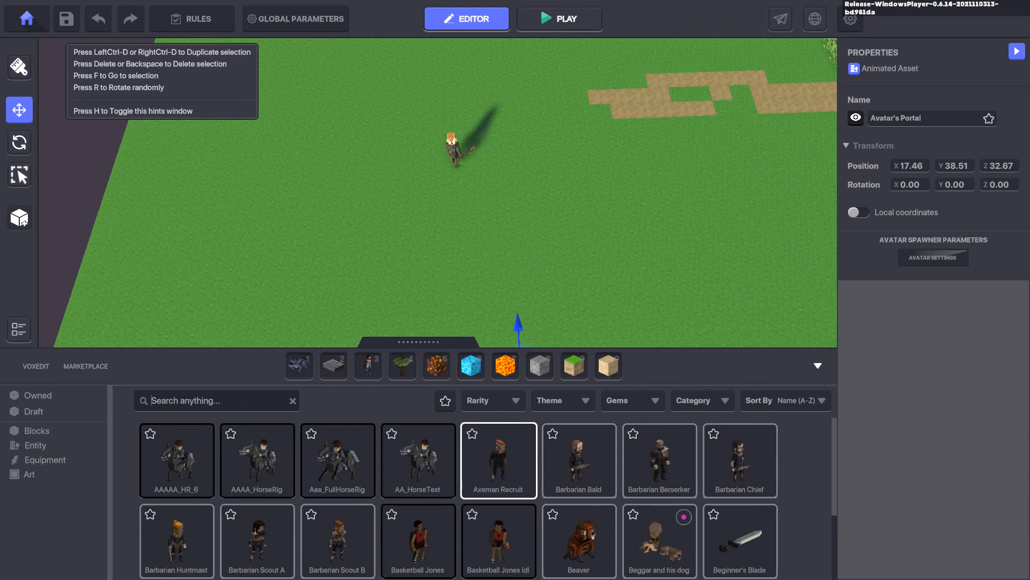
text(SHELL)
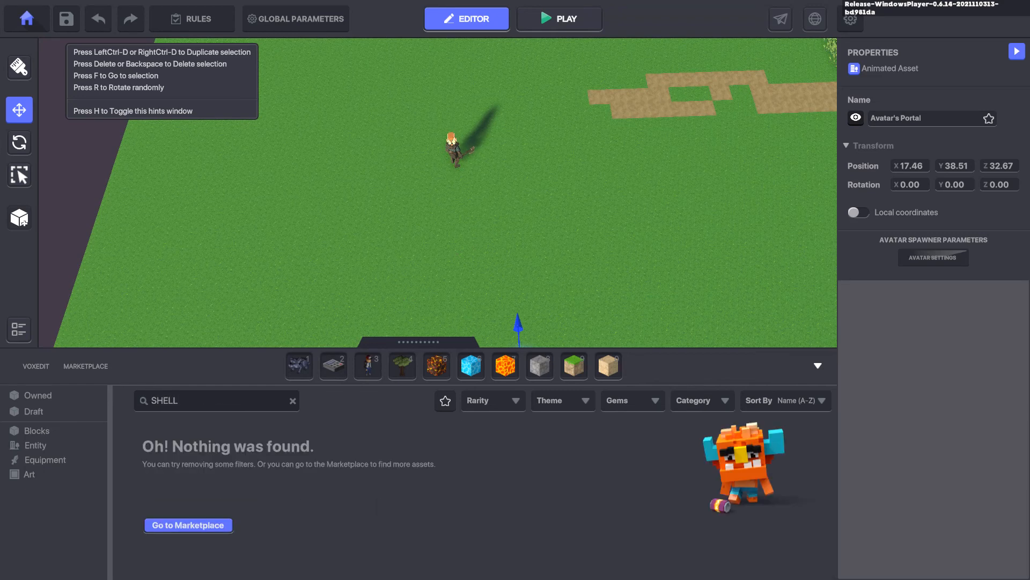
key(BackSpace)
key(BackSpace)
key(BackSpace)
key(BackSpace)
key(BackSpace)
key(BackSpace)
text(shell)
key(ctrl+a)
key(BackSpace)
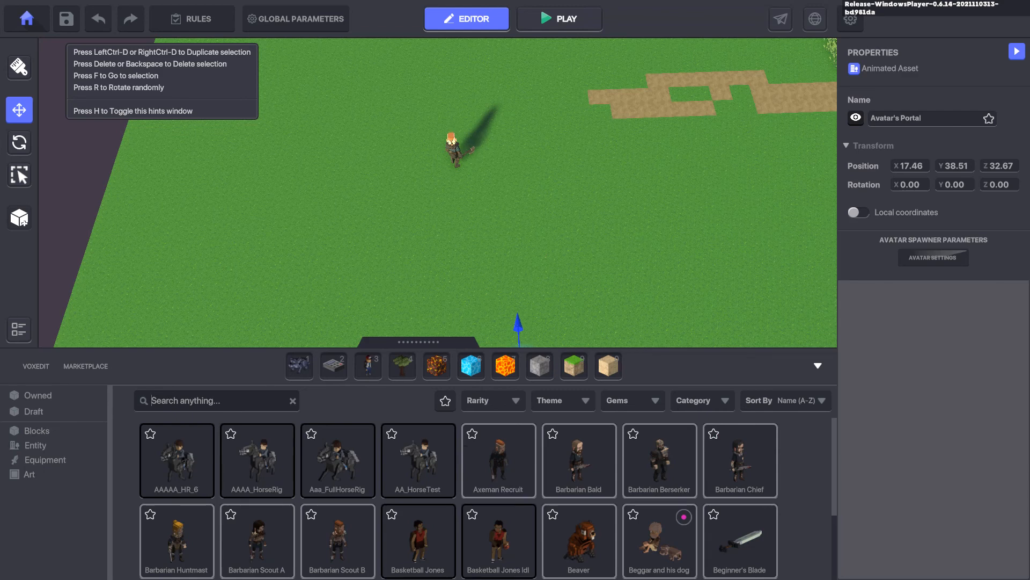
click(564, 401)
click(582, 422)
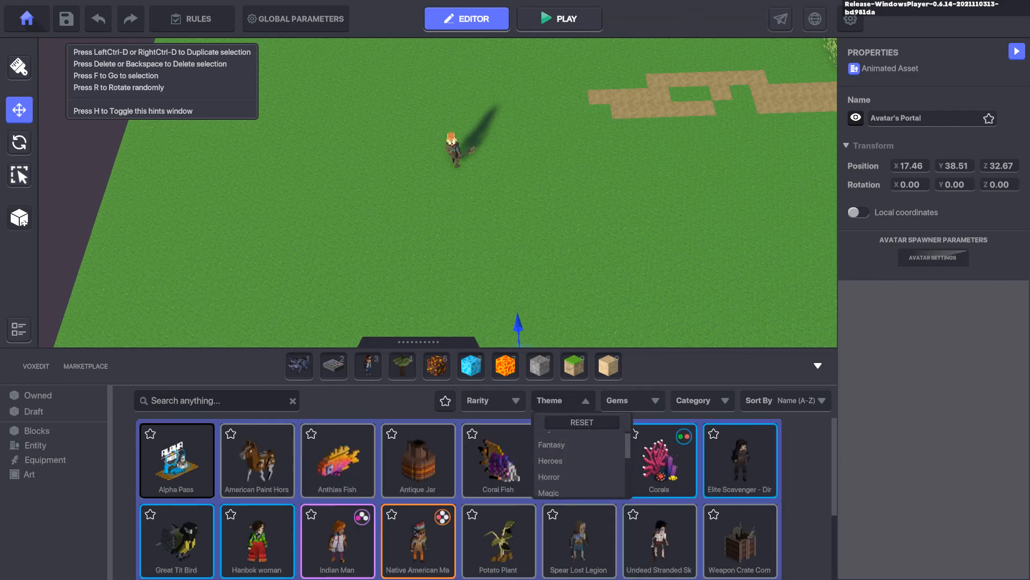
click(209, 401)
text(shell)
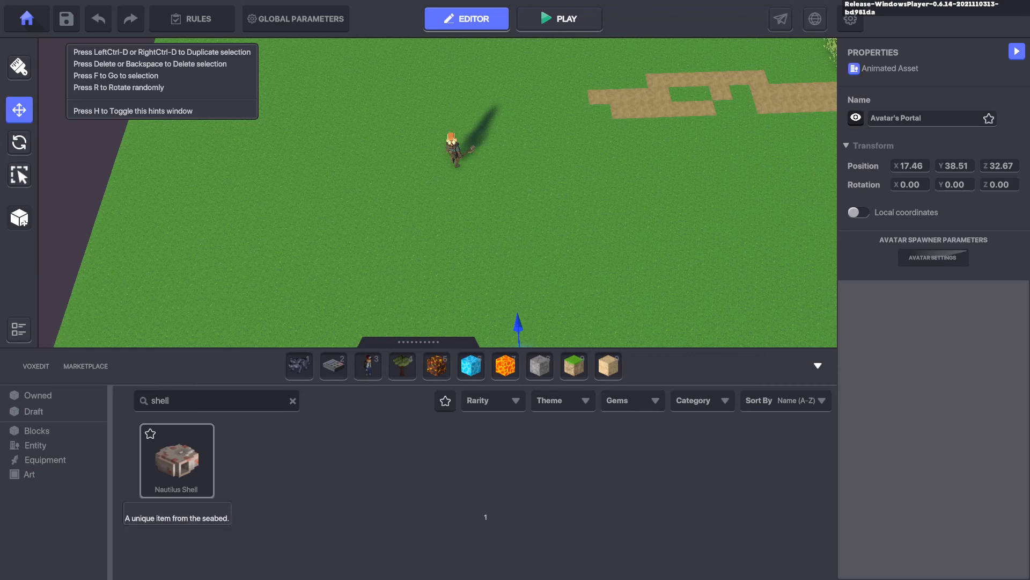
Step: Place a Nautilus Shell on the grass just in front of the Axeman Recruit, at about X 14.96, Z 42.00
click(177, 460)
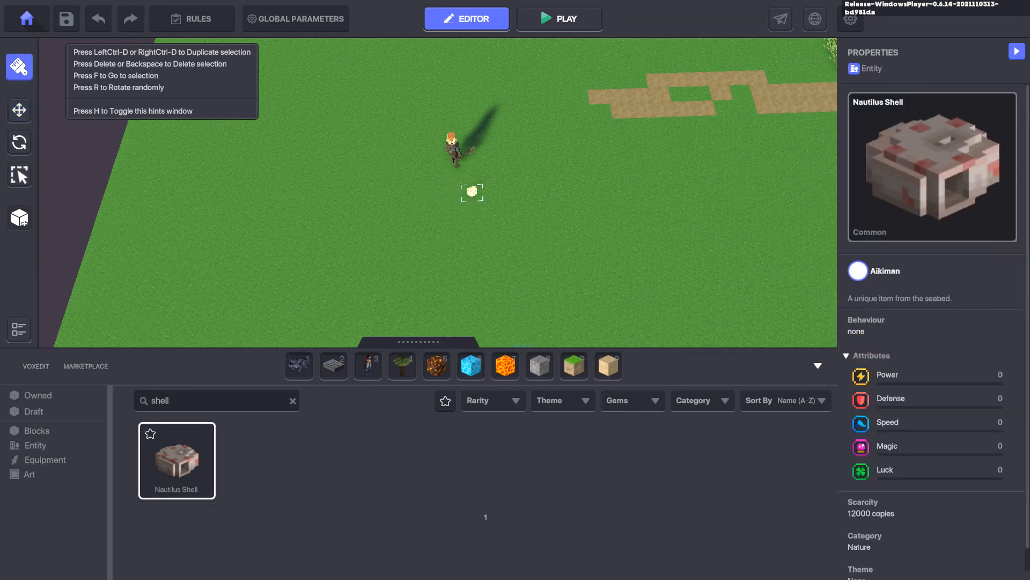
click(455, 198)
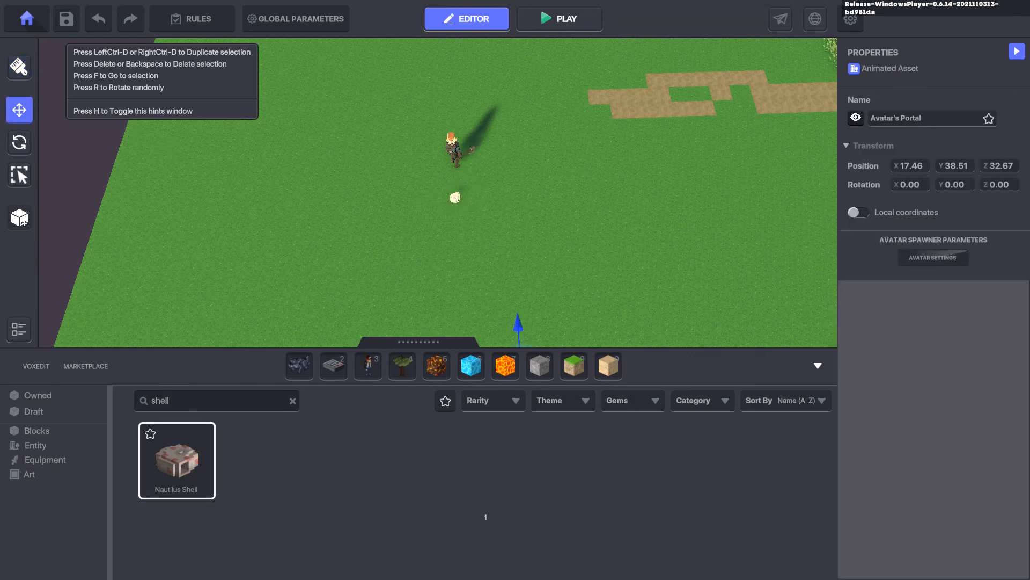
scroll(456, 197, up, 5)
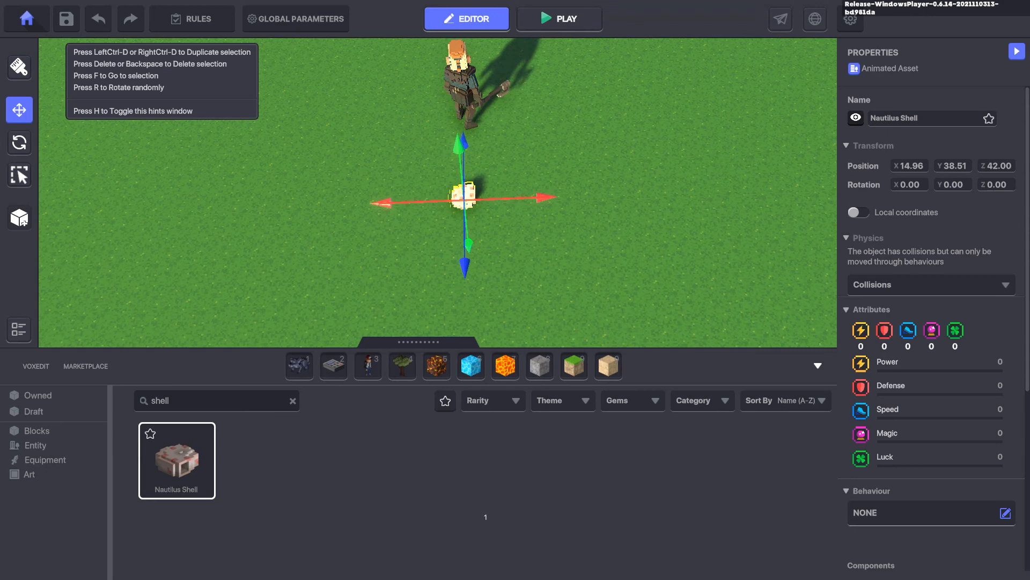
Step: Add a Speaker component to the Nautilus Shell and leave its display text empty
scroll(932, 322, down, 5)
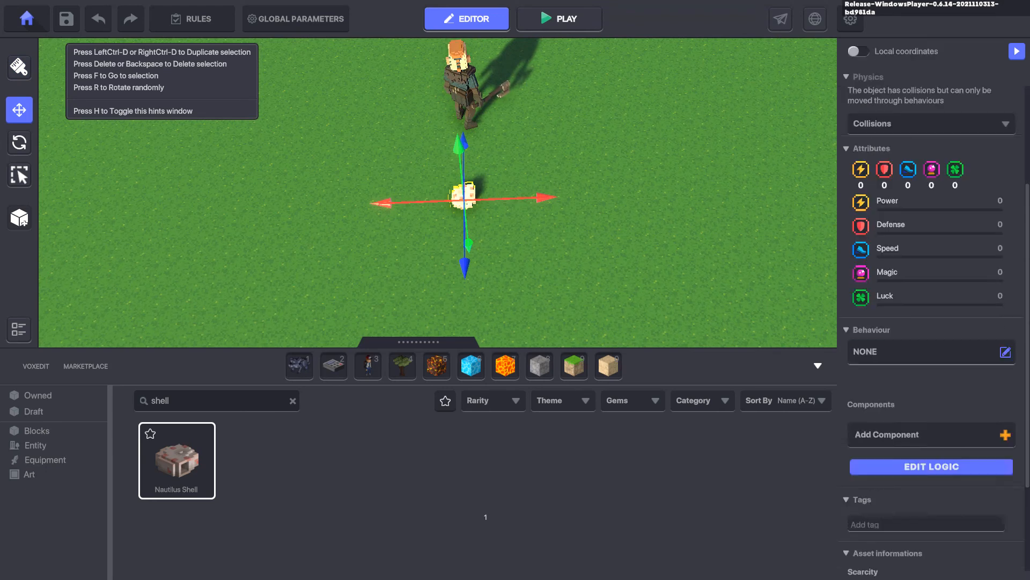
click(913, 296)
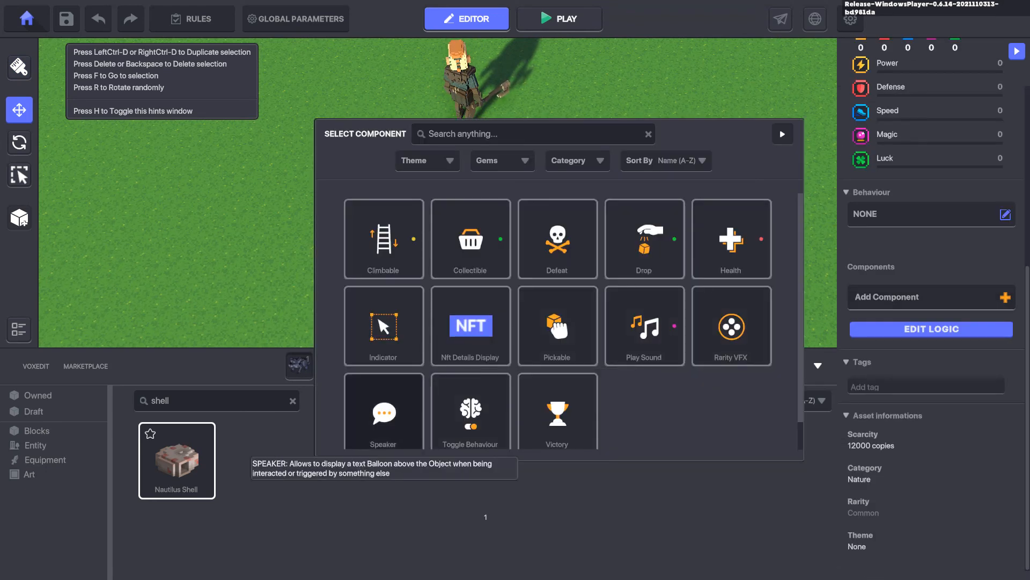
click(384, 411)
click(891, 327)
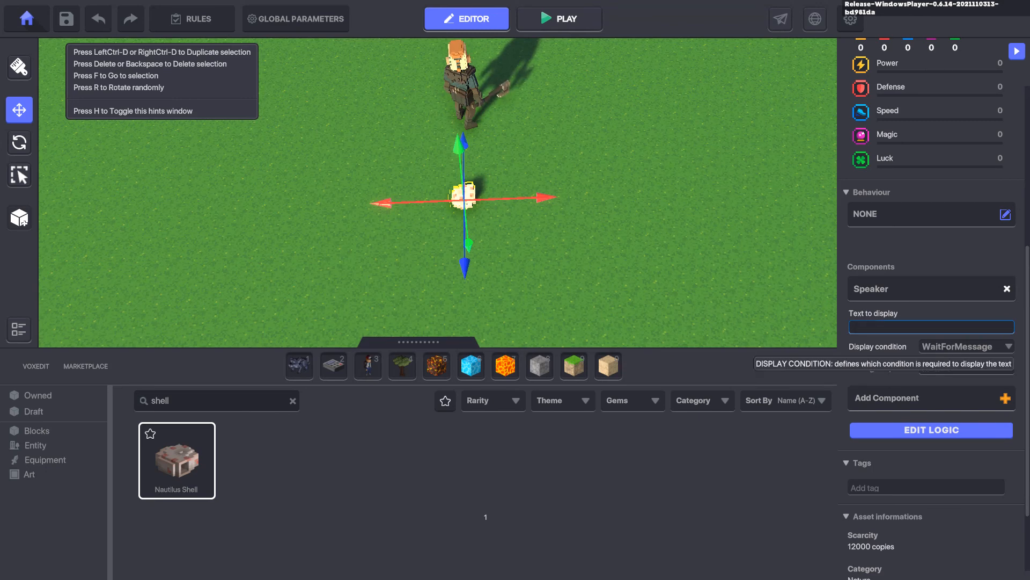
Step: Set the Speaker's display condition to DetectEntity with a detection range of 1
click(967, 347)
click(955, 361)
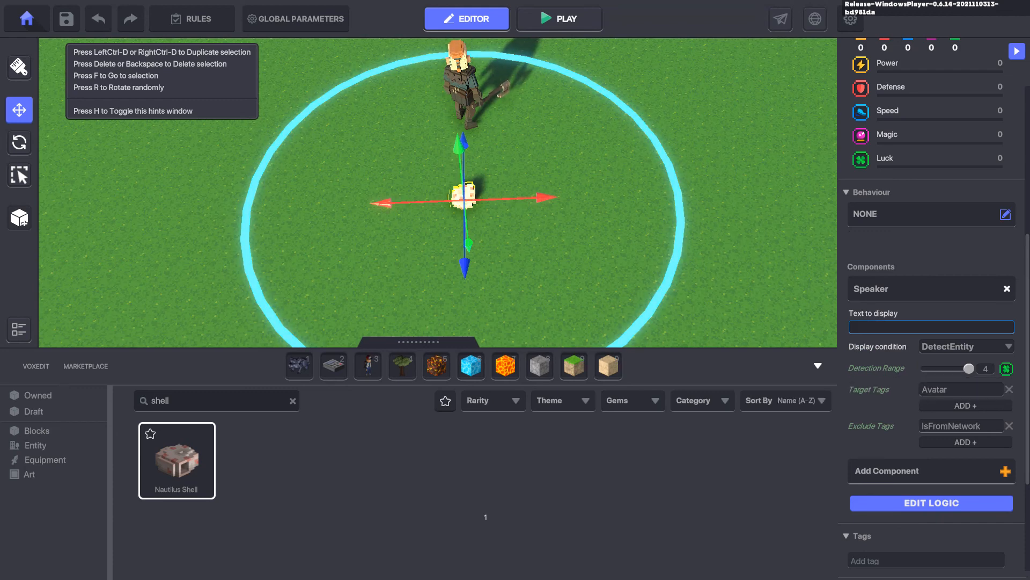
drag(969, 368, 935, 369)
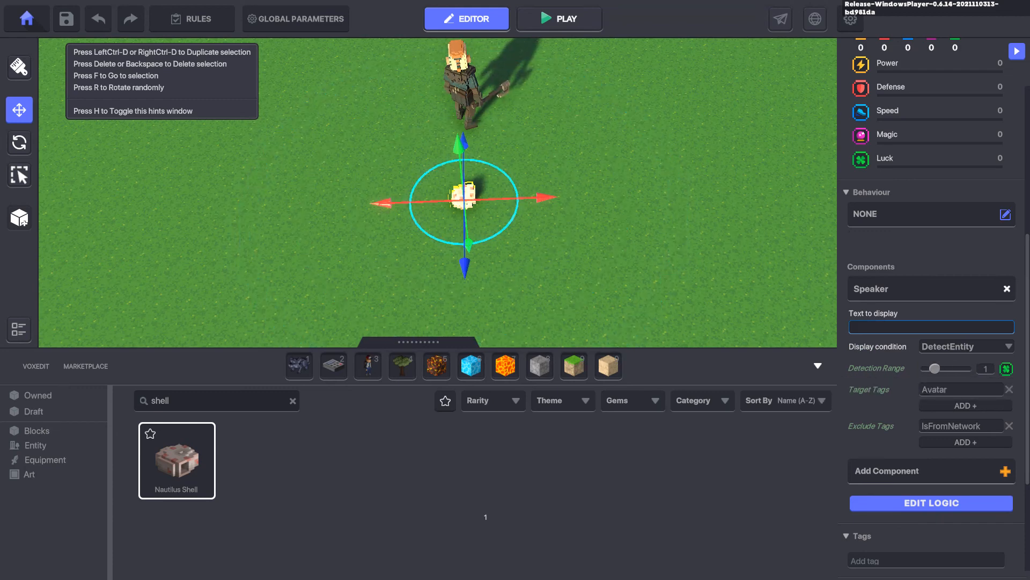
right_drag(438, 193, 419, 193)
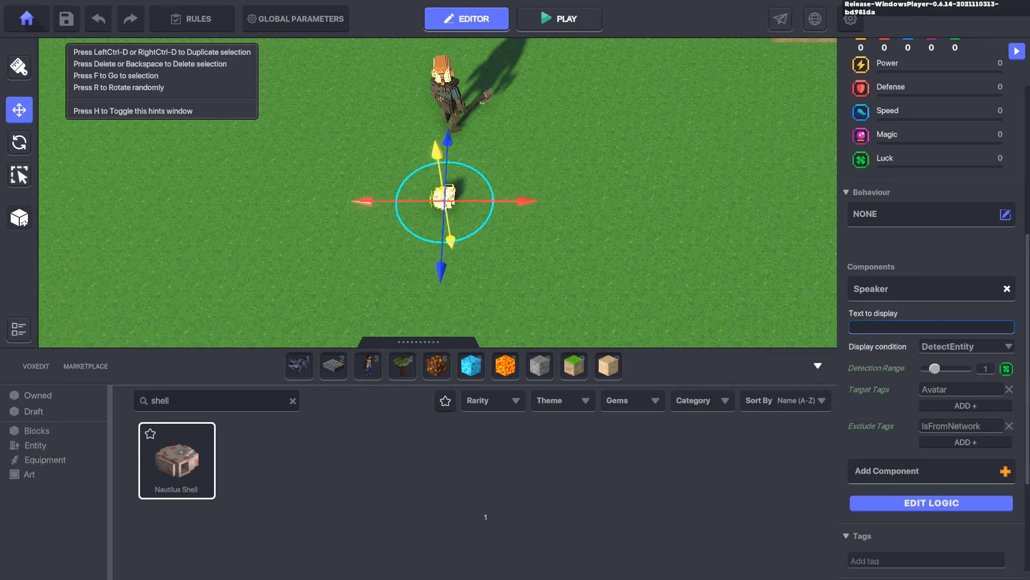
right_drag(453, 214, 446, 220)
scroll(453, 218, down, 3)
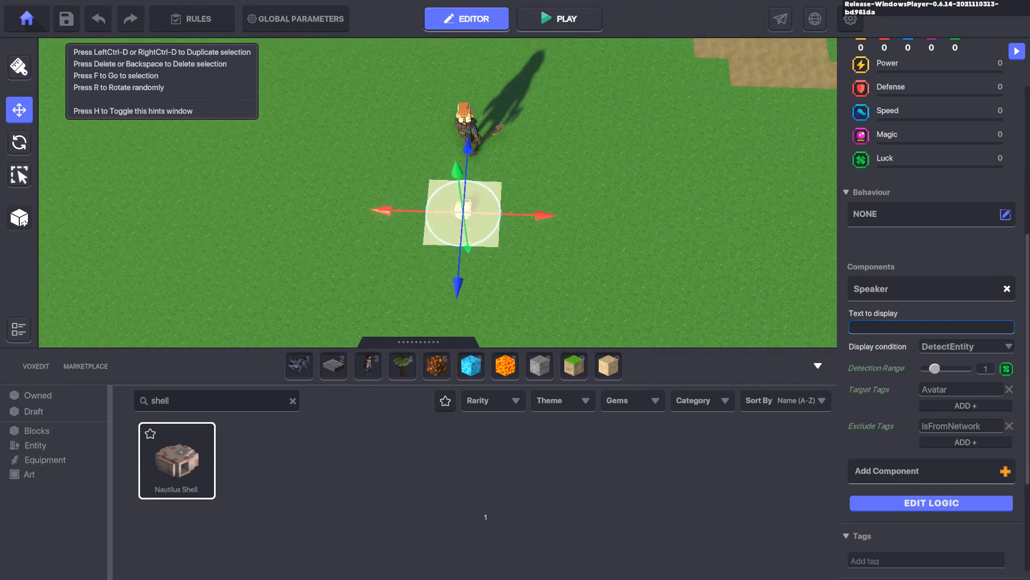
middle_drag(453, 218, 455, 238)
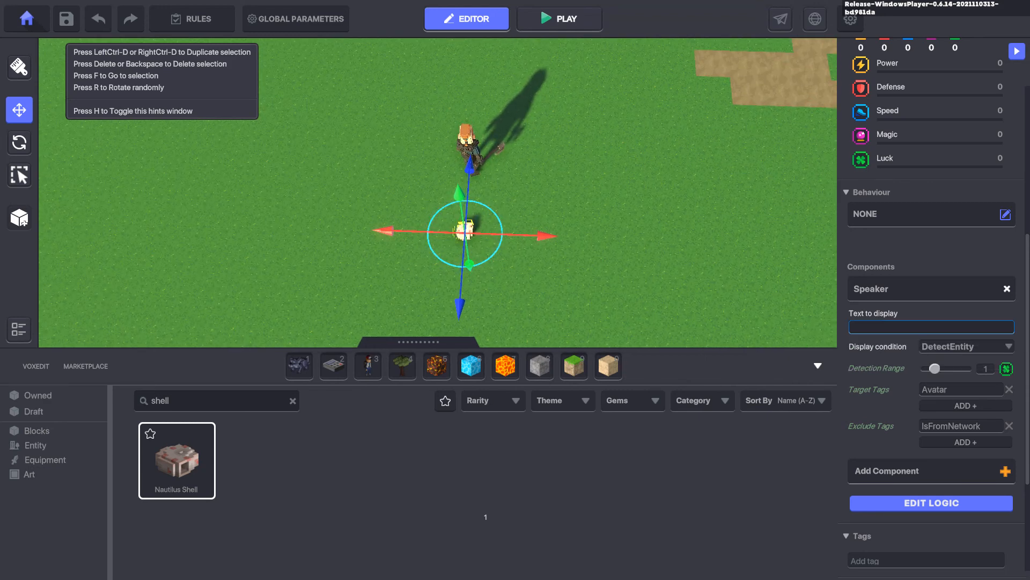
Step: In the shell's logic, set the Speaker's Auto Hide Delay to 0 and its message when spoken to Dance.On
click(931, 503)
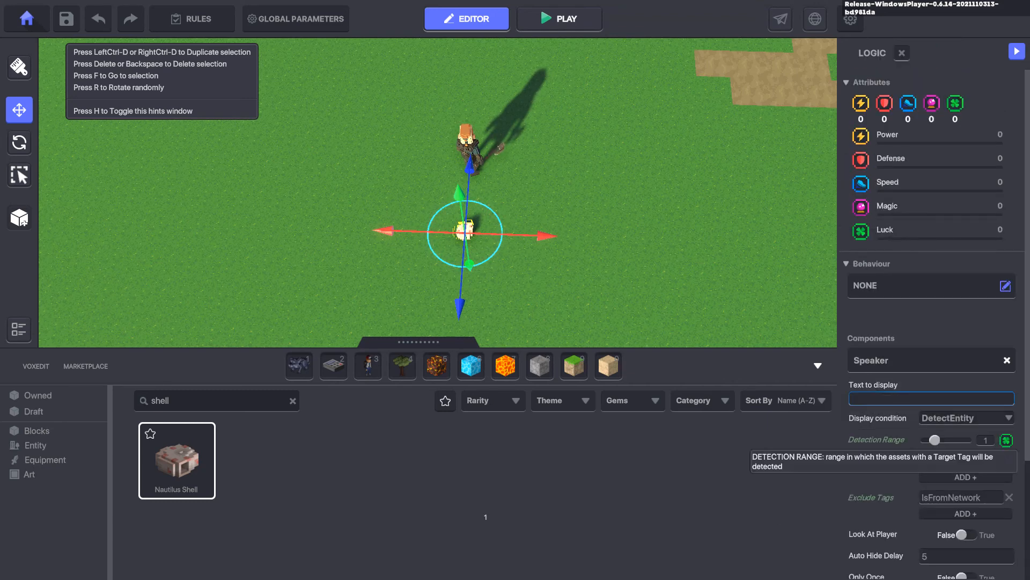
scroll(880, 446, down, 3)
click(967, 396)
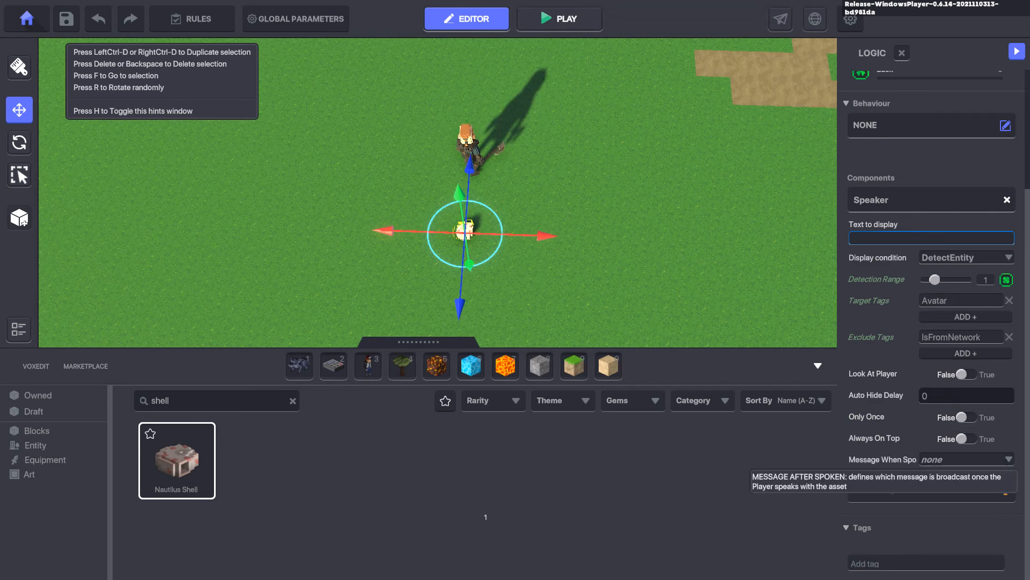
click(966, 460)
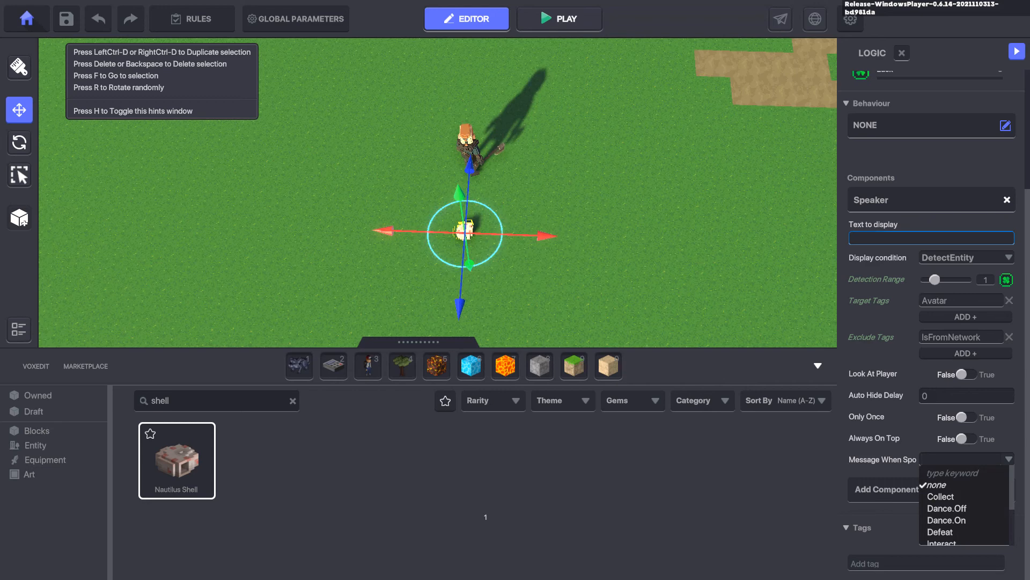
text(Dance)
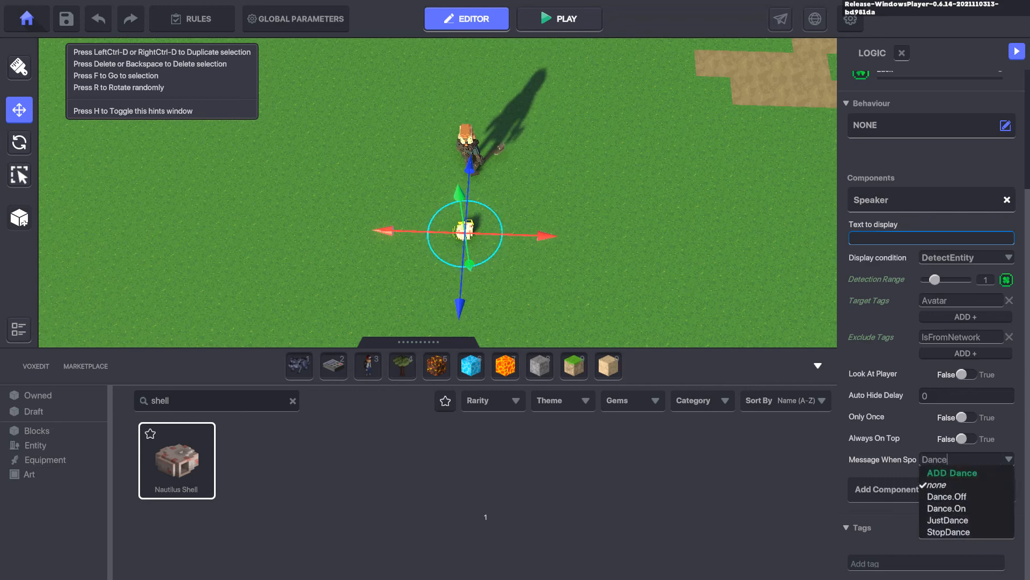
text(.On)
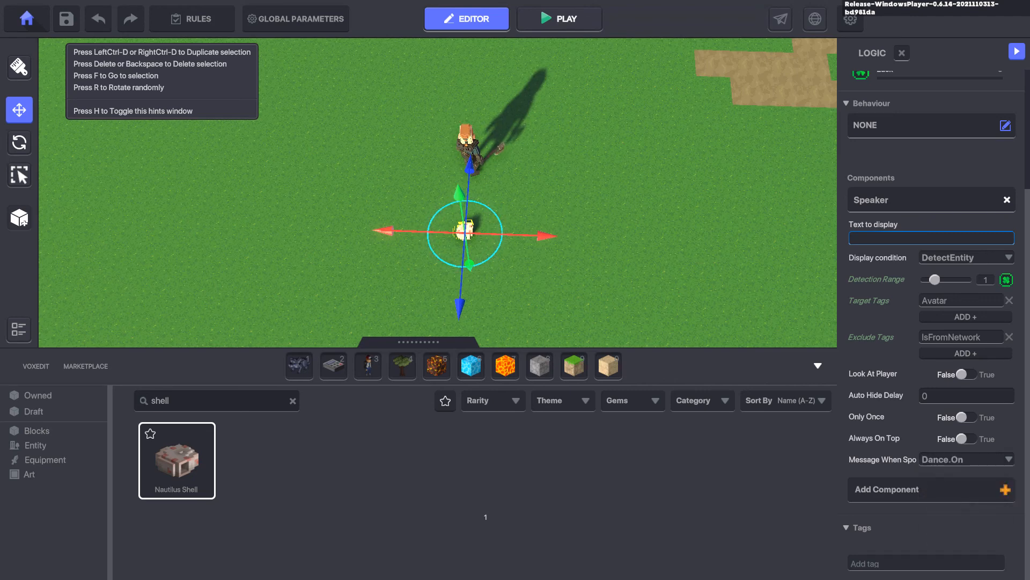
Step: Duplicate the Nautilus Shell and place the copy beside the original at X 17.00, Z 41.50
key(f)
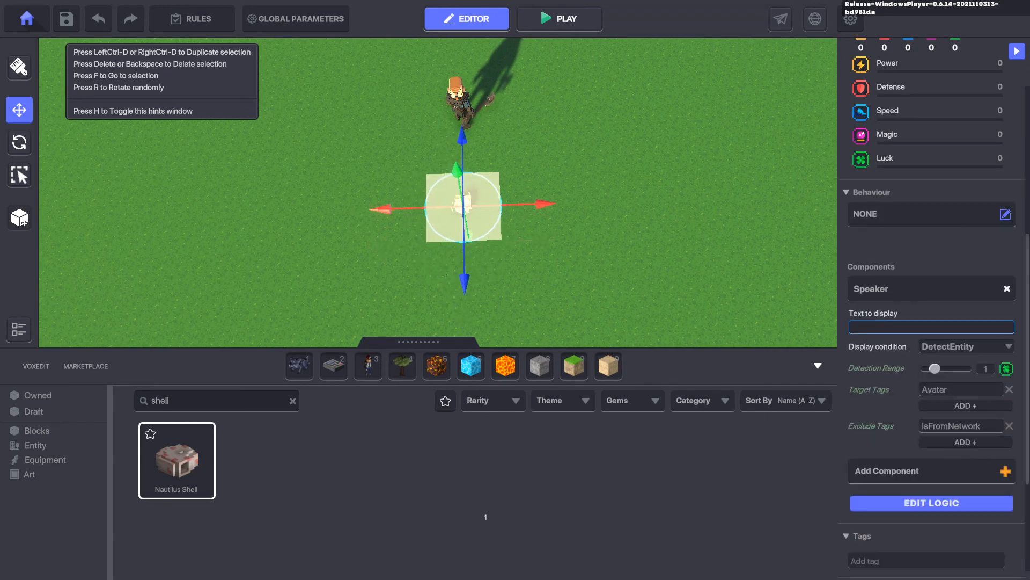
drag(561, 203, 618, 202)
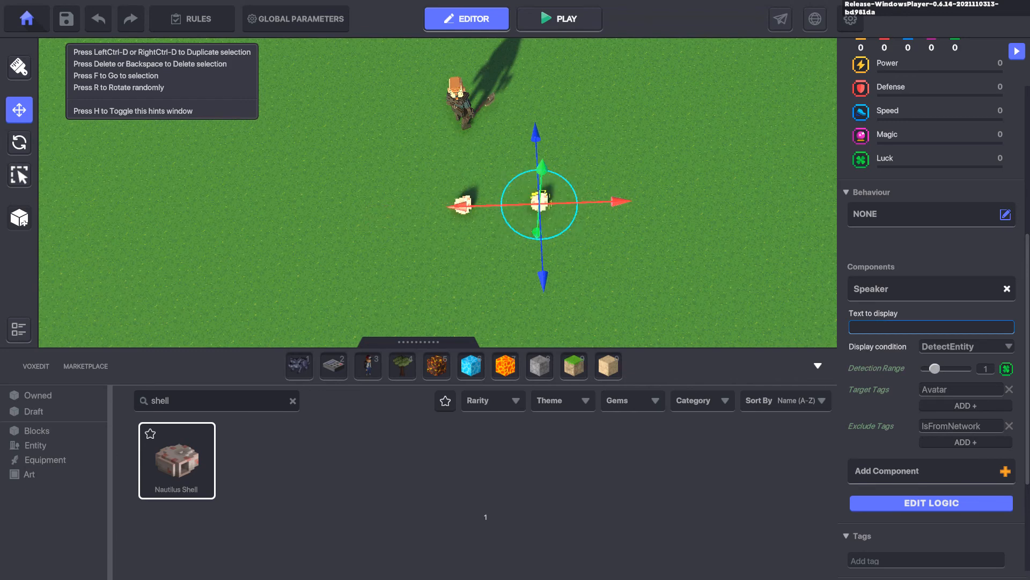
click(493, 202)
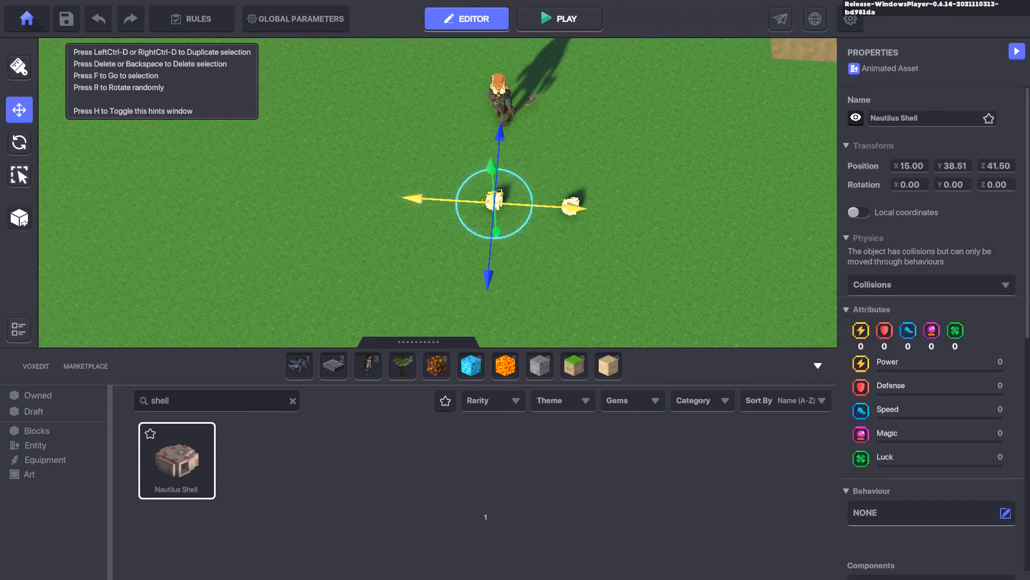
click(570, 206)
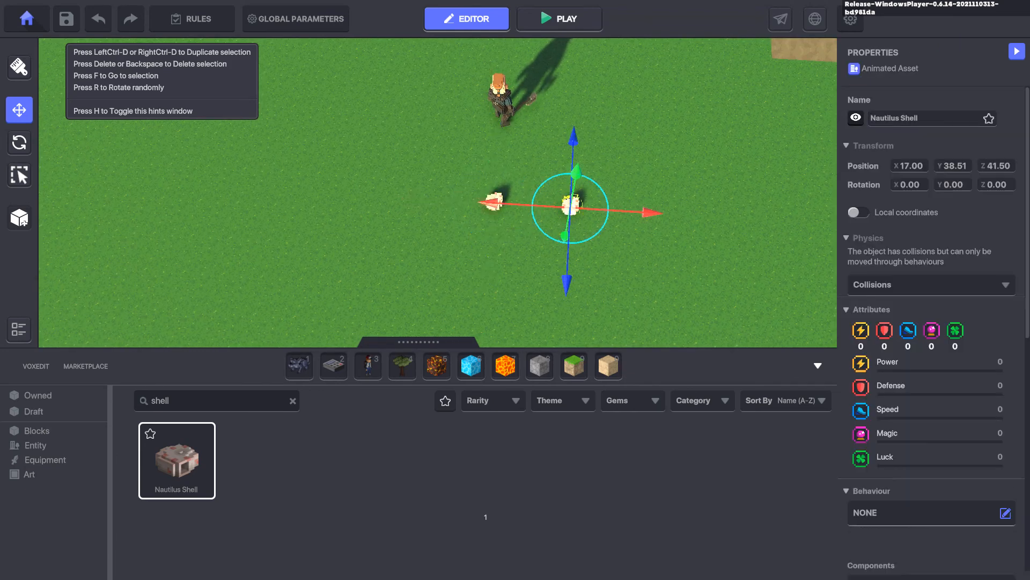
drag(653, 213, 672, 214)
click(494, 202)
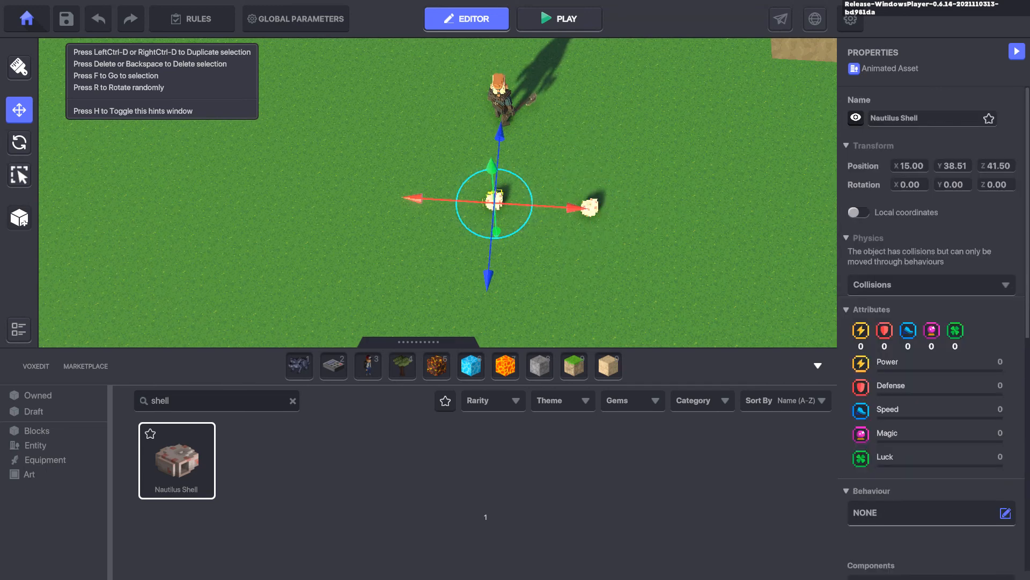
key(ctrl+z)
key(ctrl+z)
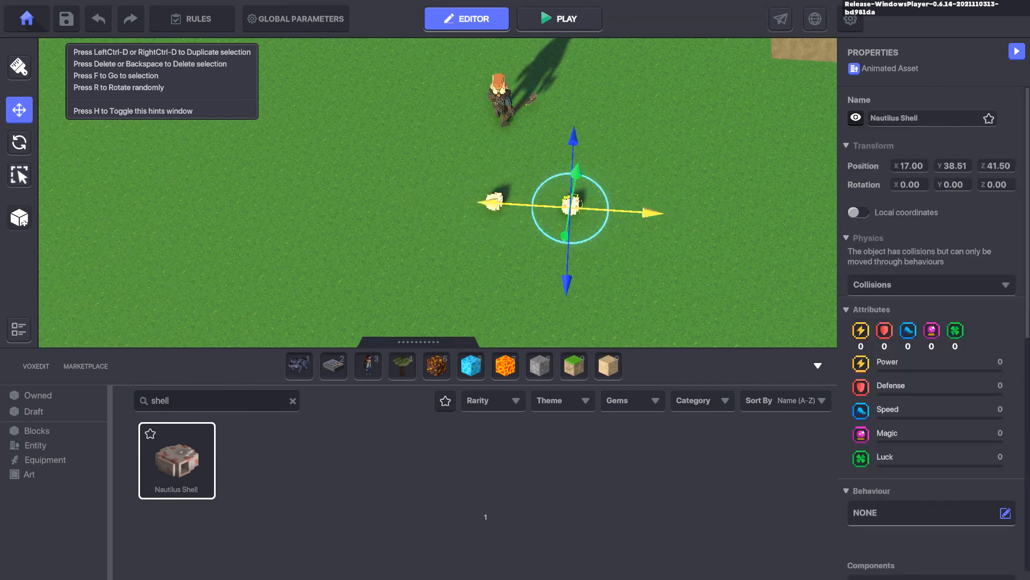
Step: Duplicate the two Nautilus Shells together and shift the copies sideways to form an evenly spaced row of four
mouse_move(542, 226)
right_down()
mouse_move(510, 230)
mouse_move(543, 206)
right_up()
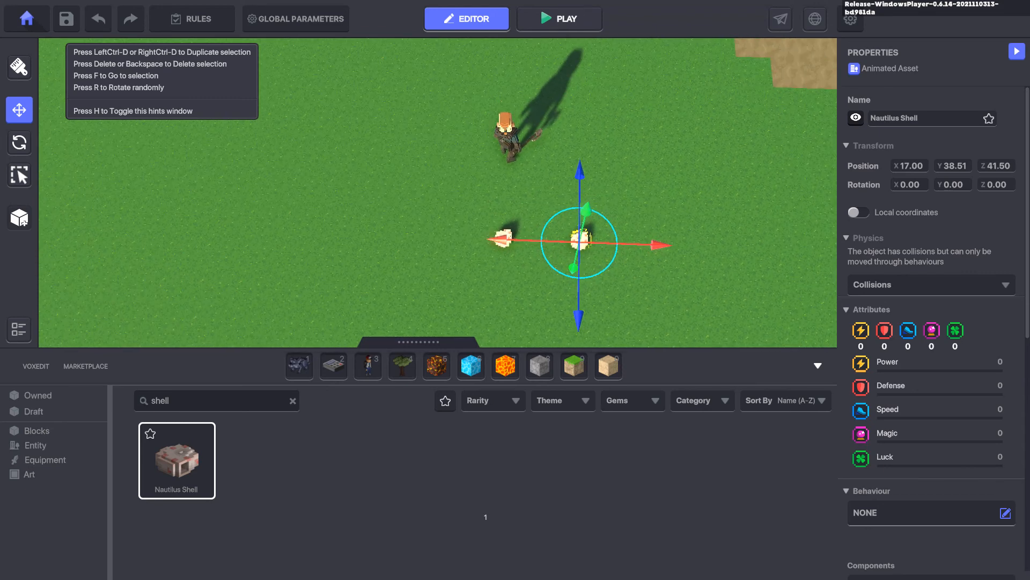
drag(464, 206, 400, 245)
key(ctrl+d)
right_drag(400, 245, 418, 264)
middle_drag(419, 264, 367, 264)
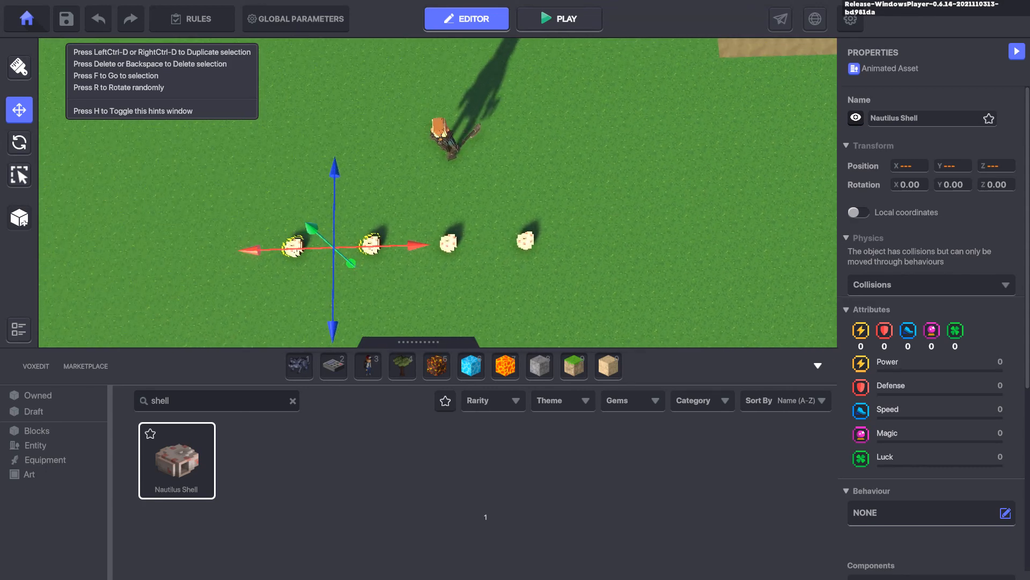
Step: Move the Axeman Recruit sideways to X 14.00, centred on the row of four shells
click(450, 151)
drag(450, 152, 411, 154)
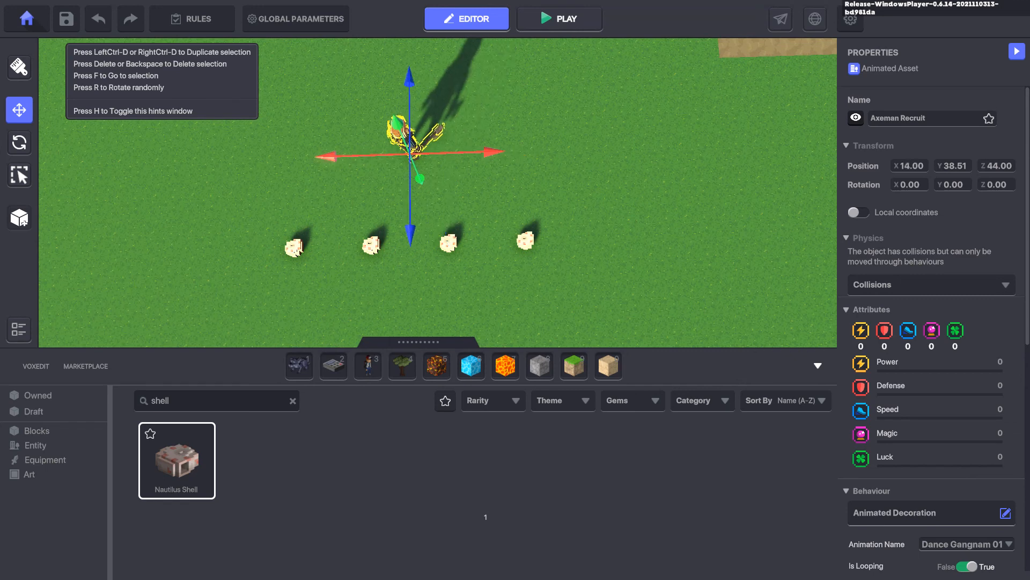
middle_drag(411, 153, 417, 143)
right_drag(417, 144, 393, 146)
Step: Duplicate the row of four shells and place the copy behind the Axeman Recruit, parallel to the front row
drag(223, 196, 591, 266)
scroll(436, 229, down, 2)
middle_drag(437, 230, 437, 263)
key(ctrl+d)
drag(435, 285, 447, 104)
right_drag(441, 185, 314, 187)
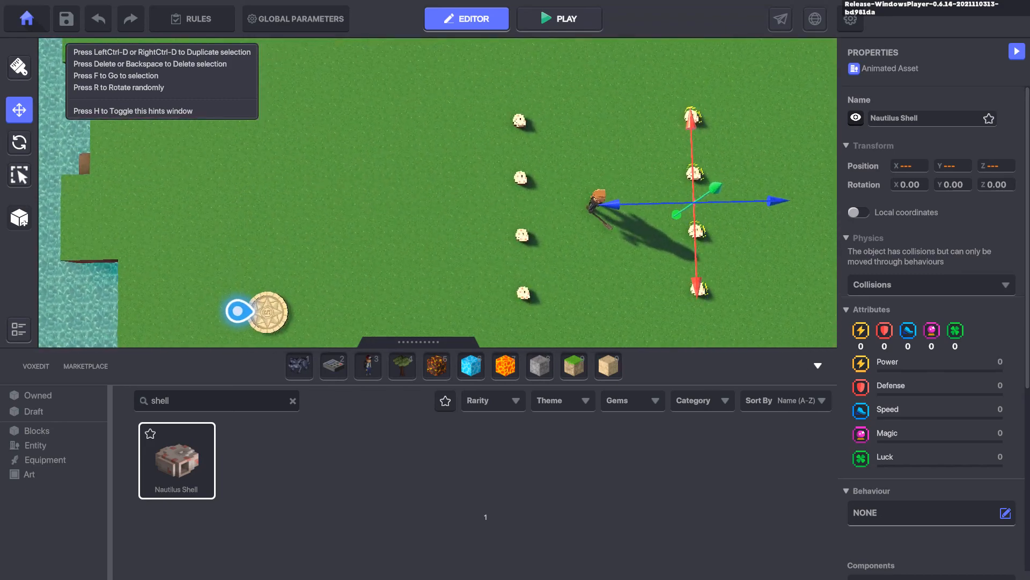
drag(773, 202, 758, 202)
key(d)
Step: Duplicate two shells and place the copies between the front and back rows to close one side
right_drag(456, 215, 591, 174)
click(376, 161)
click(377, 131)
drag(377, 133, 368, 241)
key(Escape)
right_drag(368, 240, 548, 288)
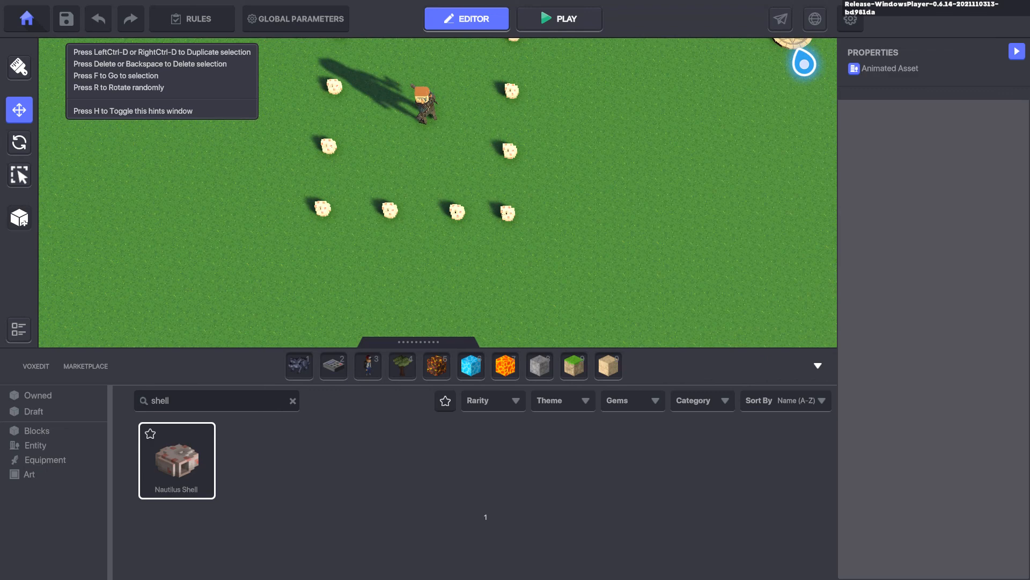
Step: Move the front row of four shells slightly outward so it is evenly spaced from the side shells
drag(543, 69, 461, 342)
drag(567, 199, 584, 200)
key(Escape)
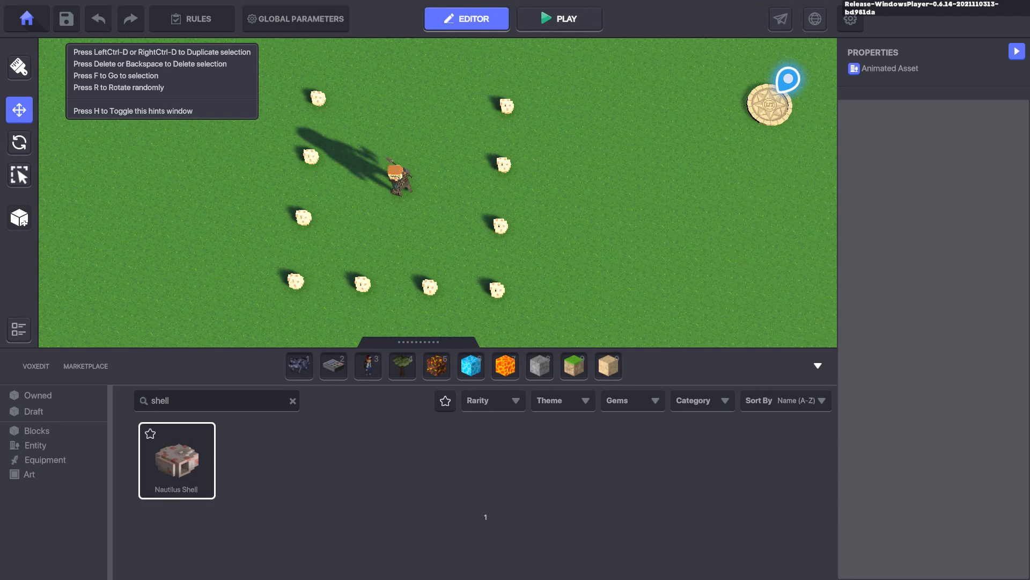
Step: Duplicate the two middle side shells and place the copies on the opposite side to complete the ring
drag(556, 89, 418, 335)
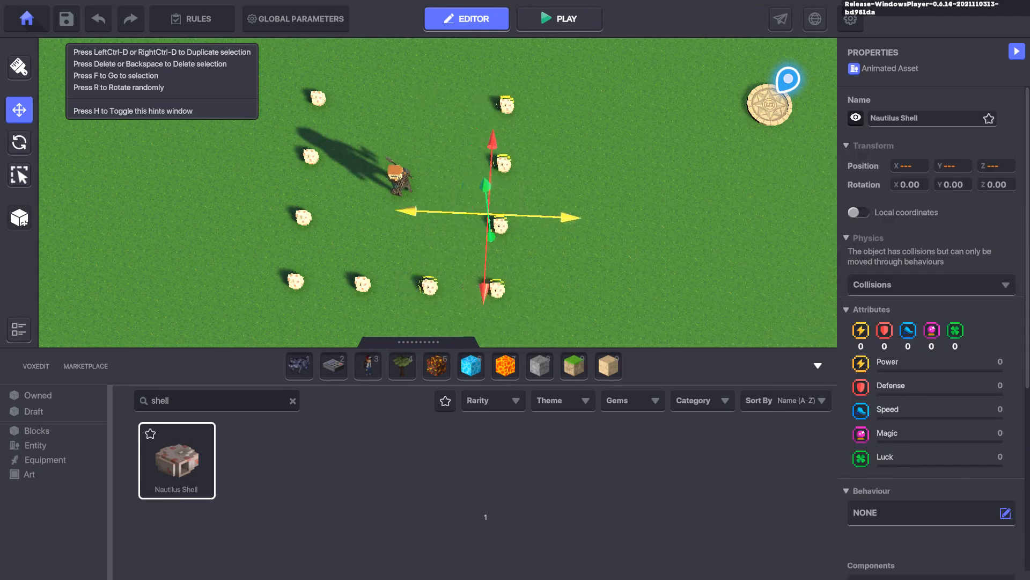
drag(443, 253, 322, 333)
key(ctrl+d)
drag(396, 307, 410, 124)
right_drag(410, 125, 234, 140)
Step: Centre the Axeman Recruit inside the ring of Nautilus Shells
click(544, 176)
scroll(545, 176, up, 1)
mouse_move(625, 202)
mouse_down()
mouse_move(612, 201)
mouse_move(622, 202)
mouse_up()
drag(556, 201, 556, 211)
right_drag(556, 211, 609, 215)
scroll(931, 376, down, 5)
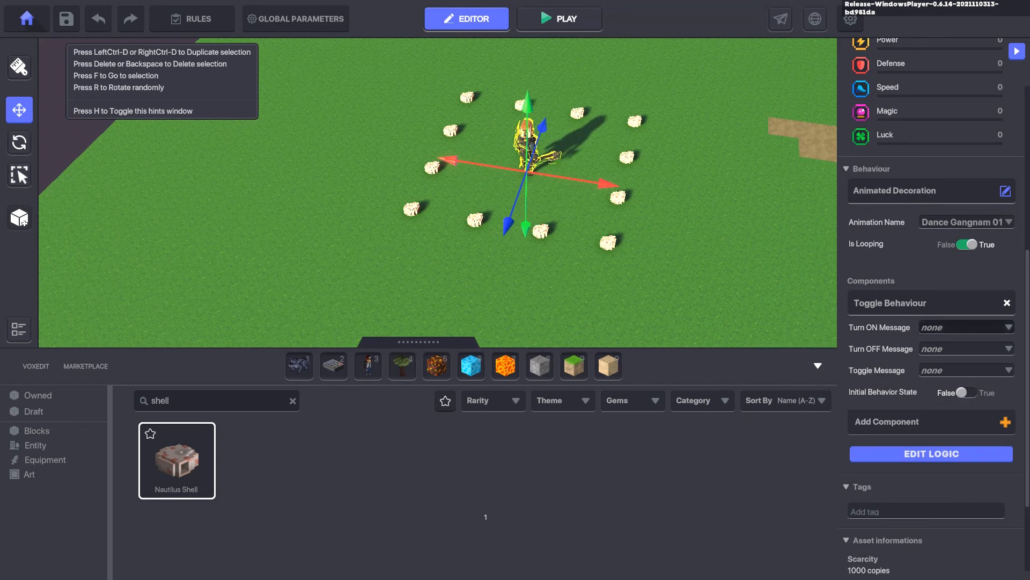
Step: Examine the Speaker component settings of a corner Nautilus Shell, including its detection range and spoken message
click(608, 243)
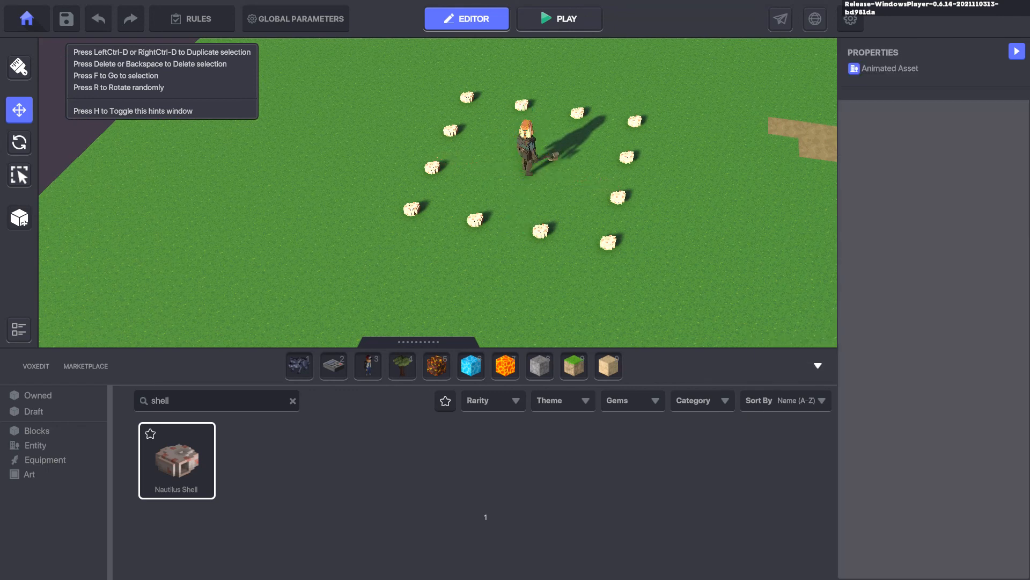
scroll(932, 327, down, 8)
click(932, 327)
scroll(932, 327, down, 3)
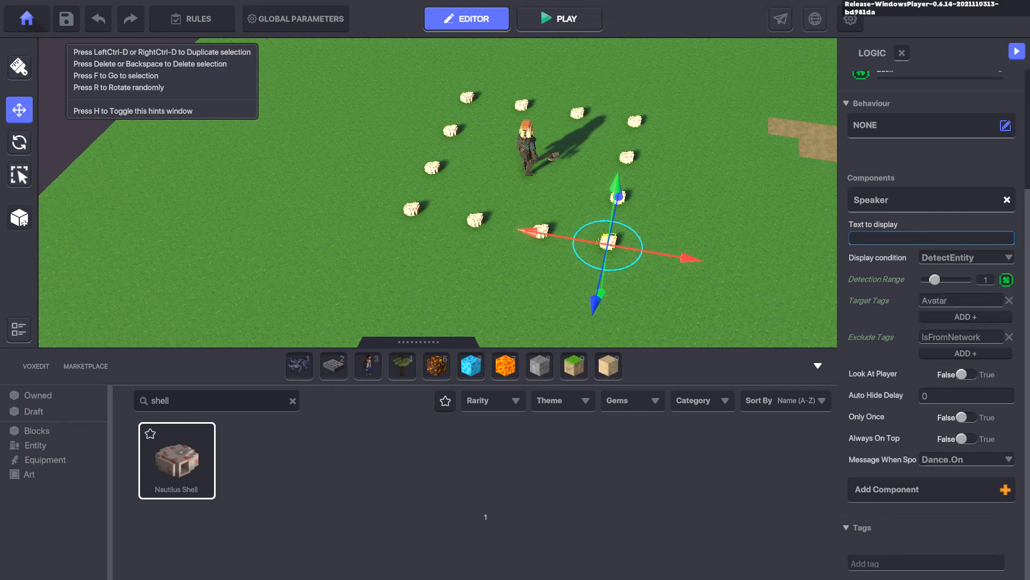
middle_drag(608, 241, 541, 238)
right_drag(541, 238, 538, 288)
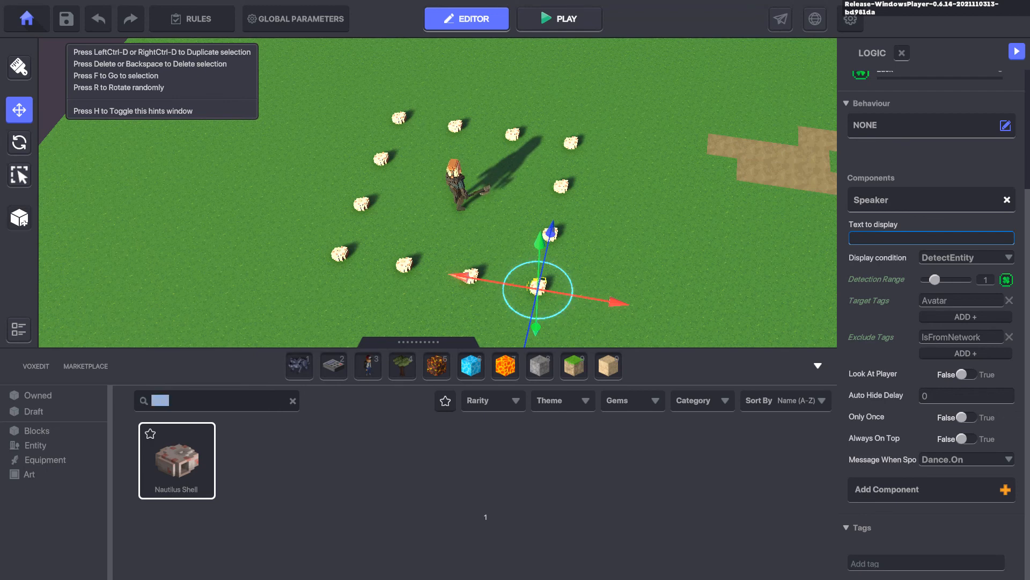
Step: Place another Nautilus Shell inside the ring in front of the axeman and give it the Message Broadcaster behaviour
click(177, 460)
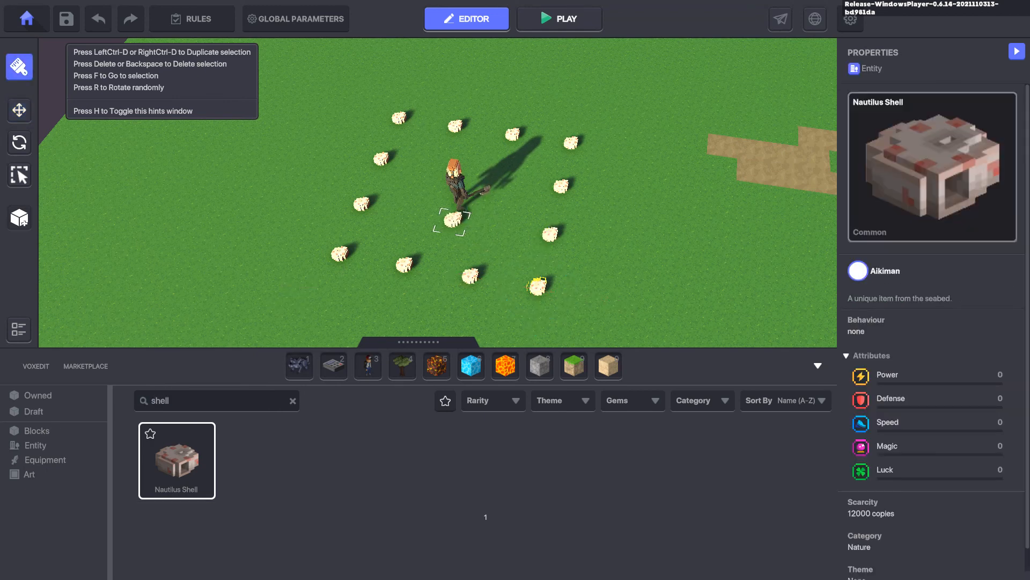
click(19, 110)
click(454, 219)
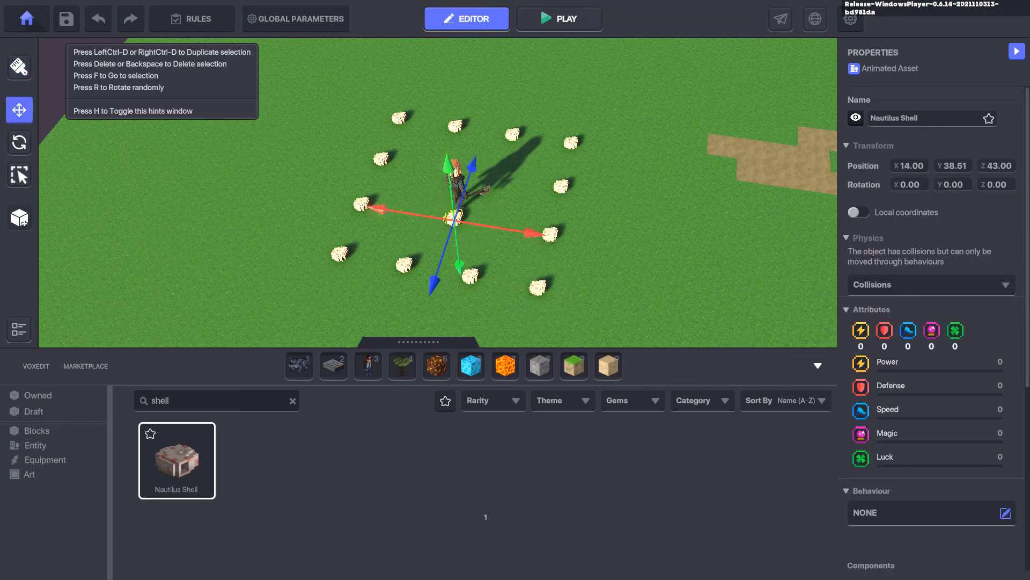
scroll(931, 268, down, 5)
click(931, 353)
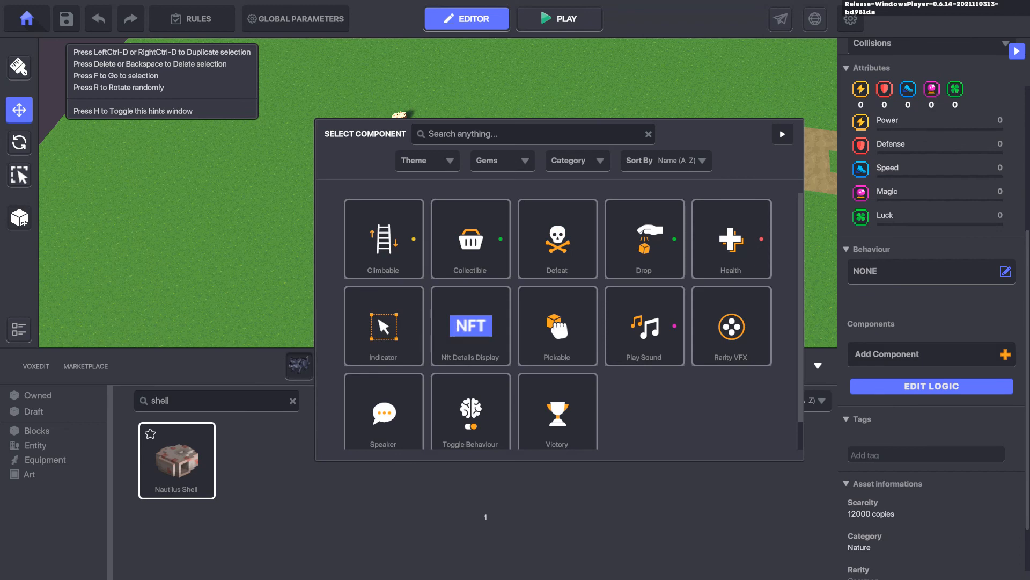
click(1006, 272)
click(1005, 272)
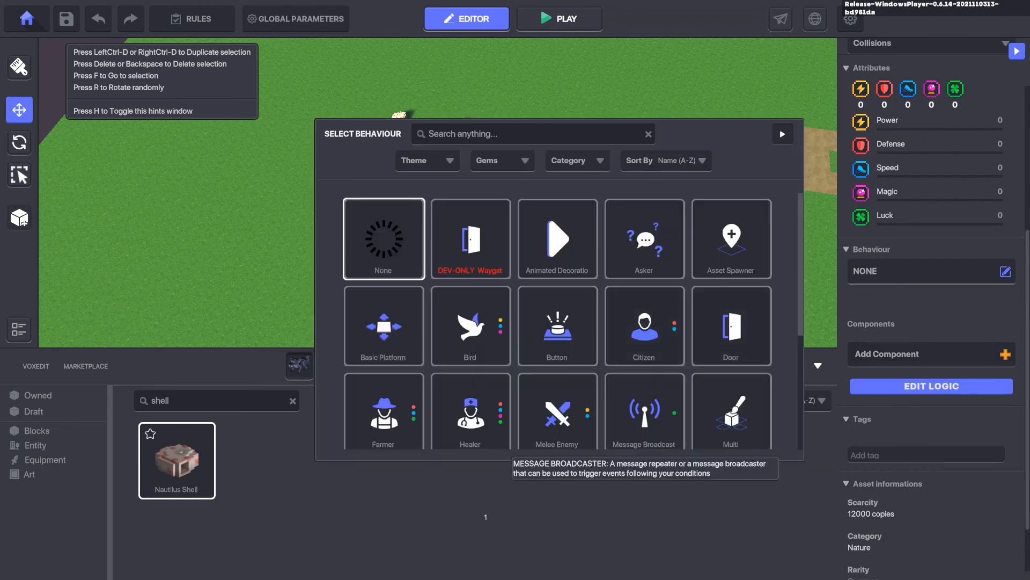
click(644, 413)
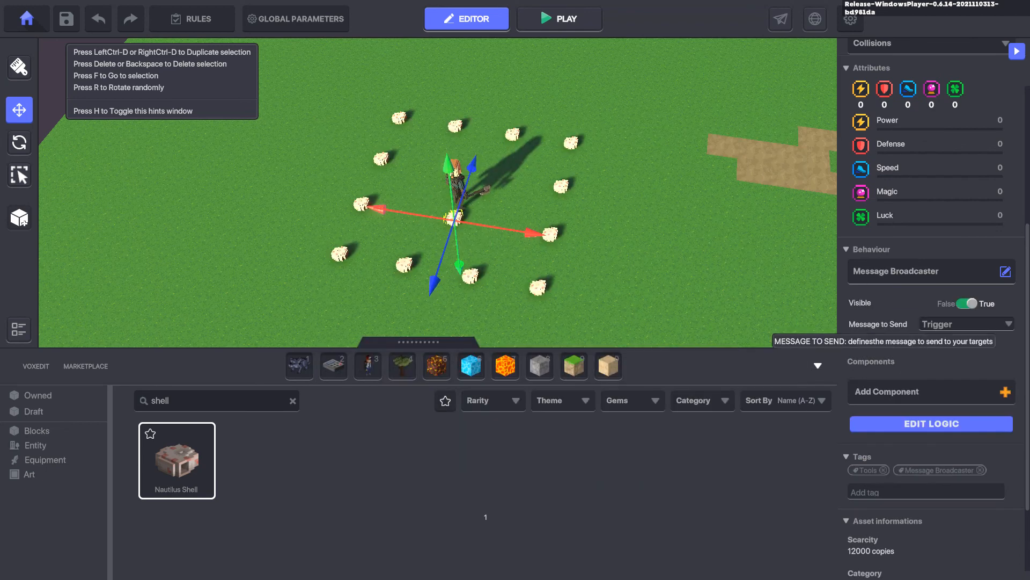
Step: Make the broadcaster not visible and set its message to send to a new message named DanceMan
click(967, 324)
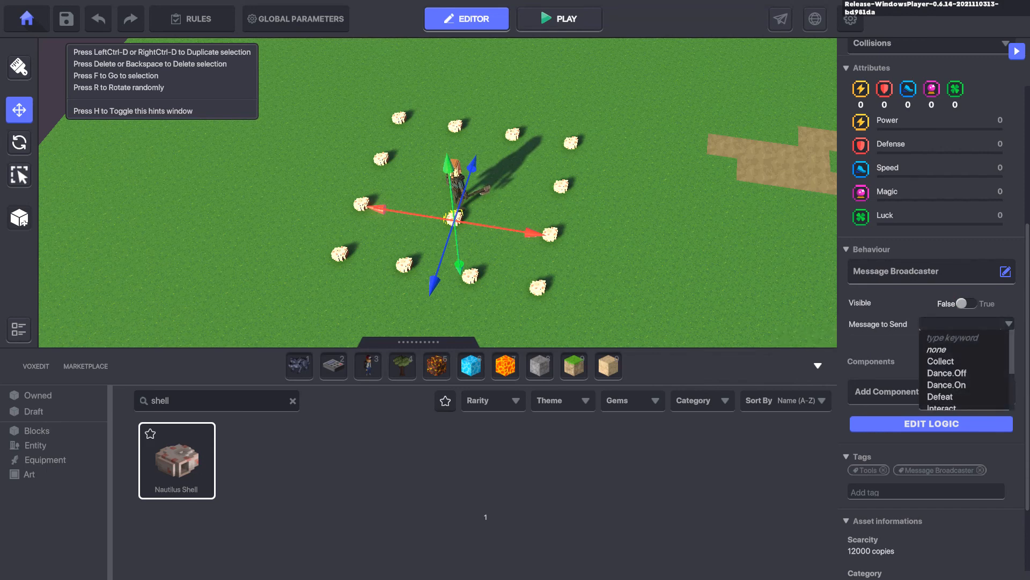
text(DanceMan)
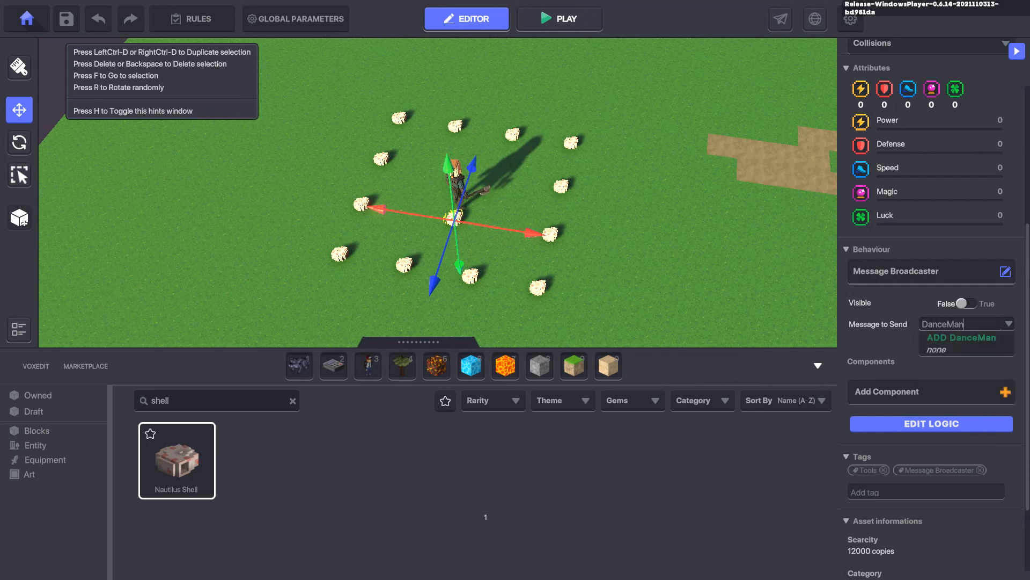
key(Return)
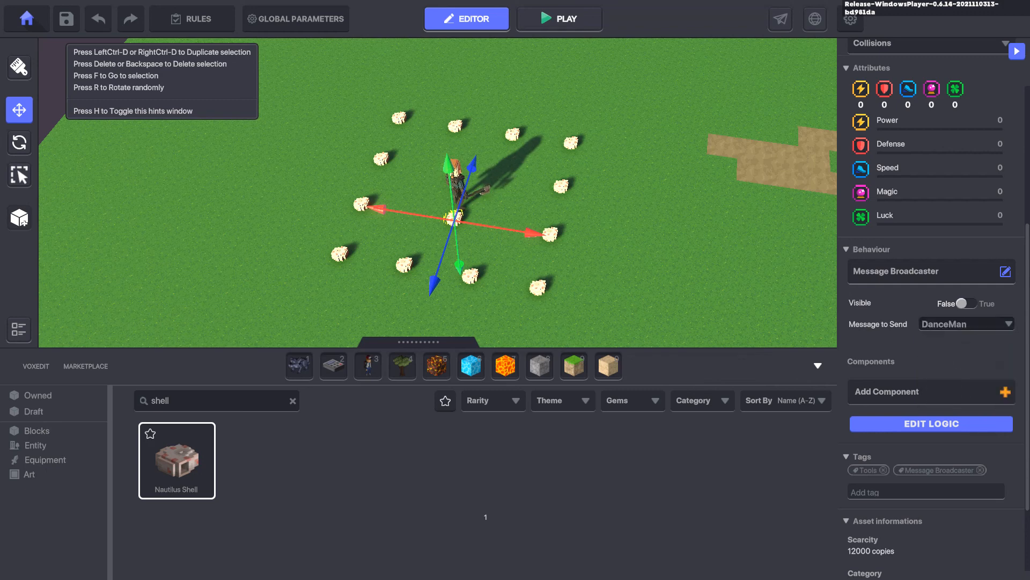
Step: In the broadcaster's logic, make it wait for the Dance.On message before broadcasting, with a delay of 0 between broadcasts
click(932, 424)
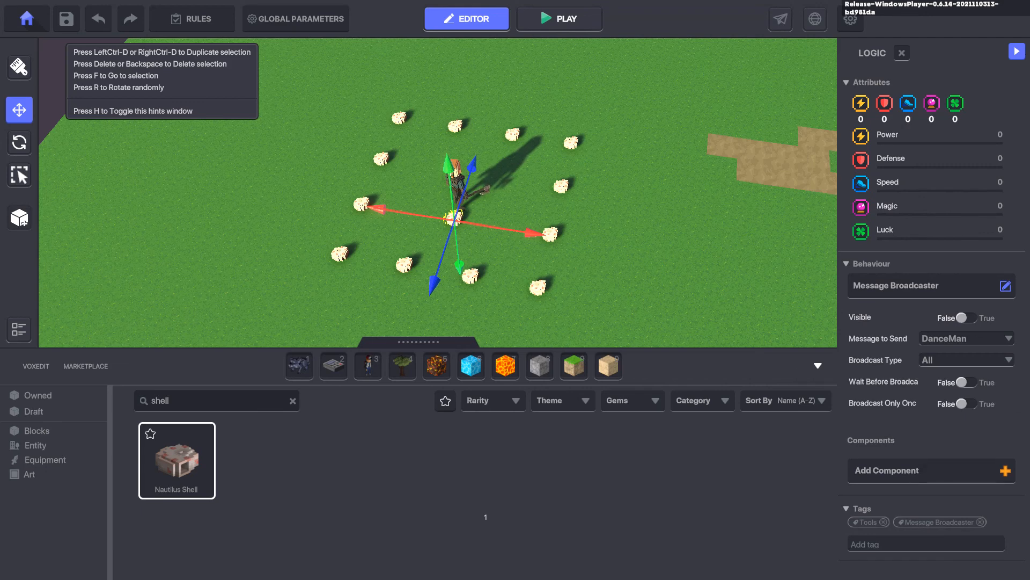
click(967, 382)
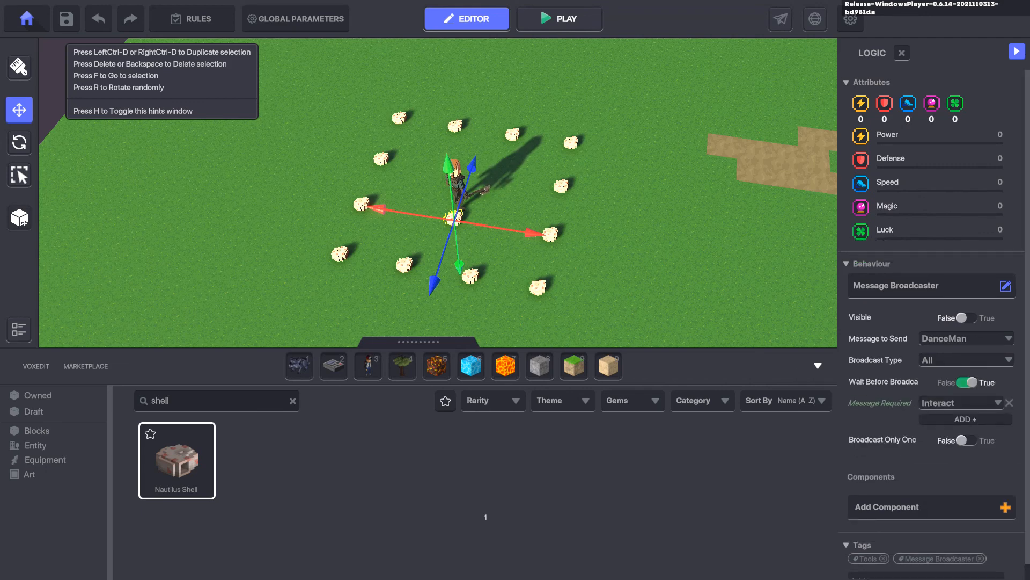
click(958, 403)
click(947, 464)
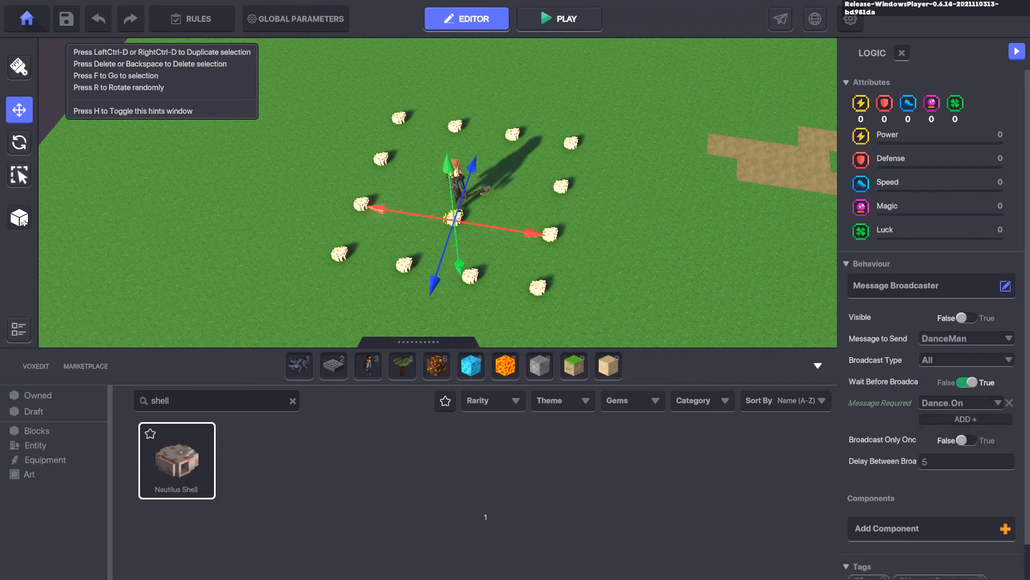
click(966, 461)
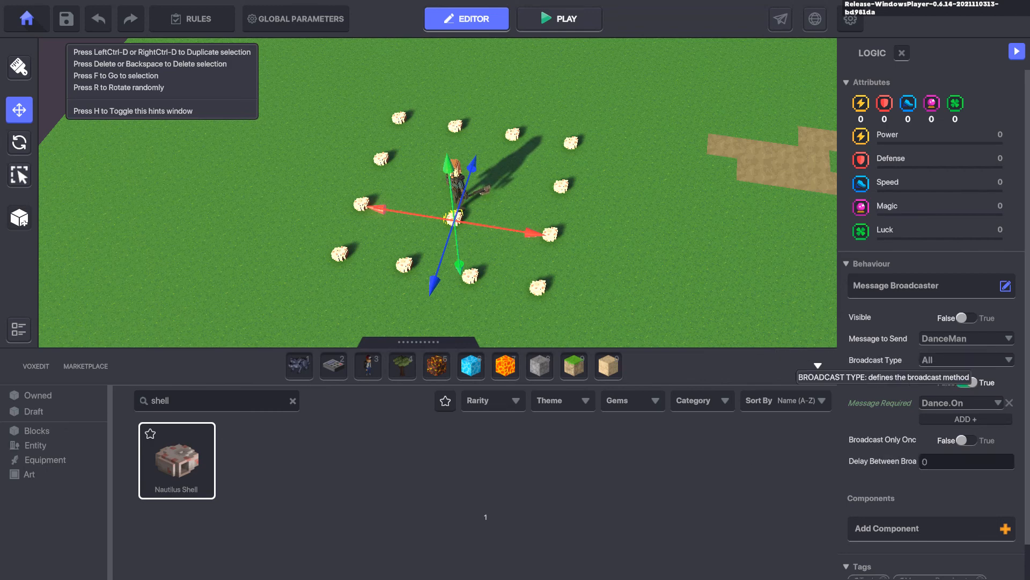
Step: Set the broadcast type to SpecificTagsInRange with a broadcast range of 2
click(967, 361)
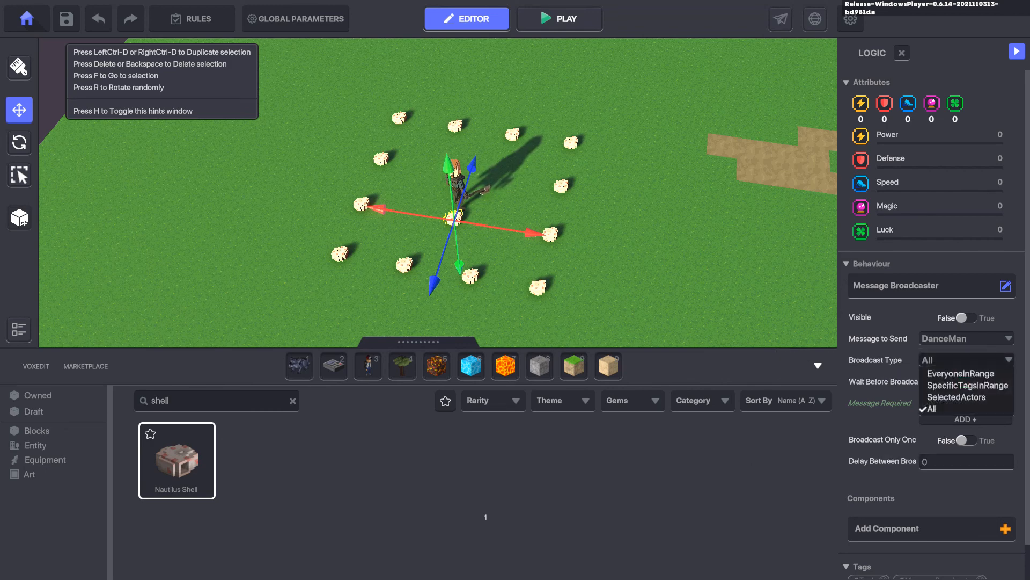
click(968, 385)
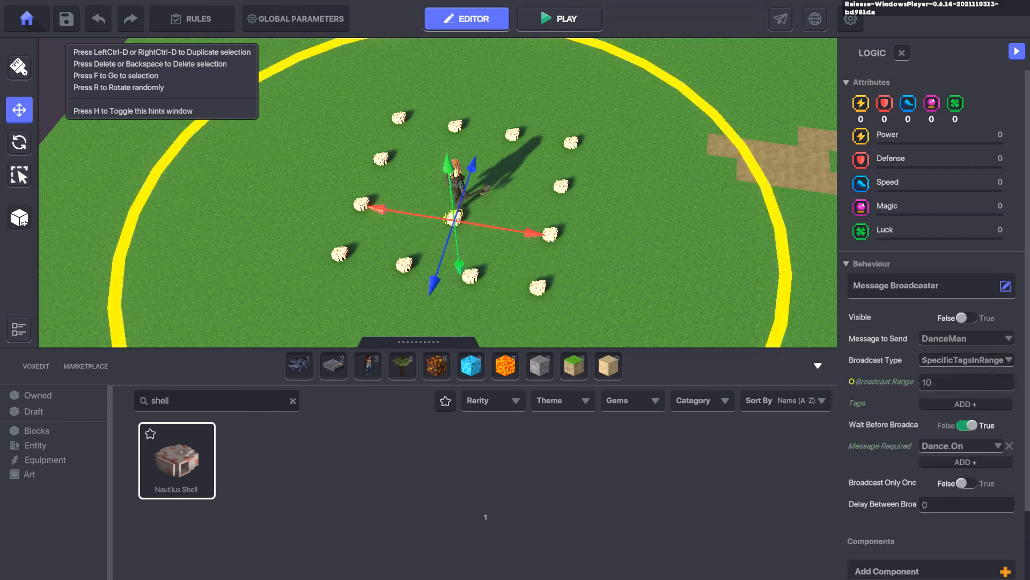
key(BackSpace)
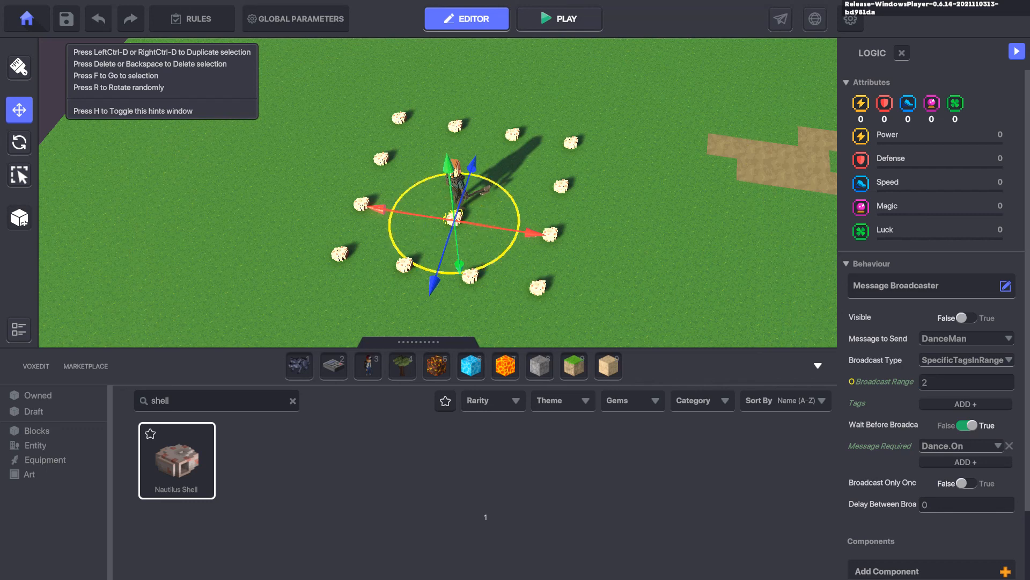
Step: Position the broadcaster shell at the axeman's feet
middle_drag(455, 231, 502, 208)
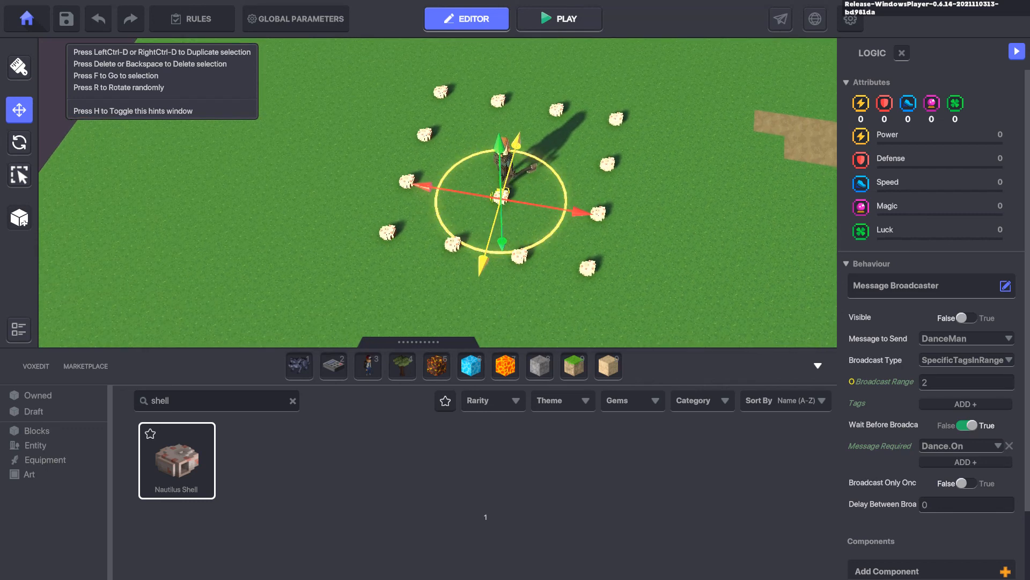
right_drag(507, 207, 413, 182)
key(f)
right_drag(537, 287, 477, 285)
middle_drag(477, 286, 489, 226)
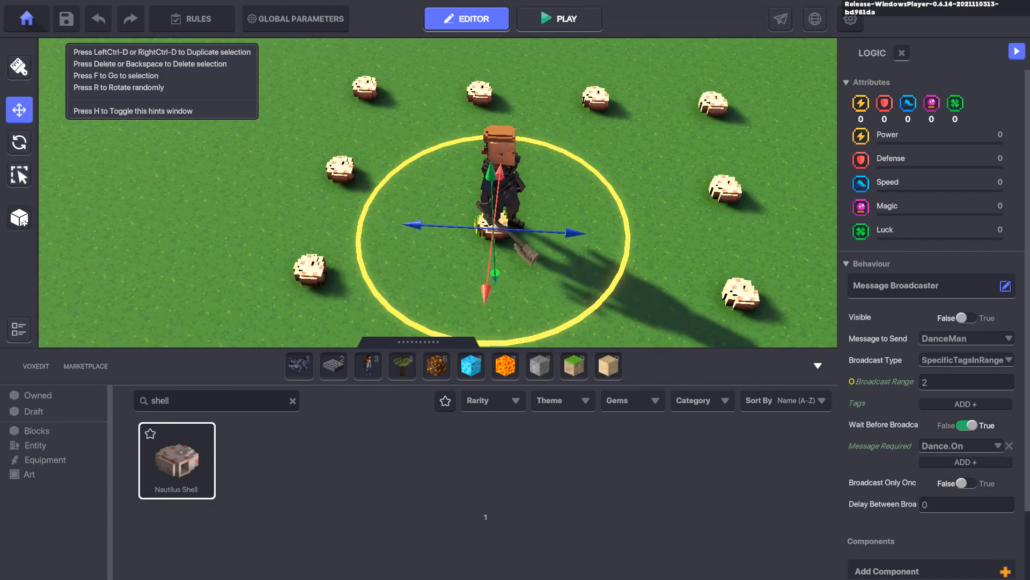
Step: Check the axeman's tags and shift the axeman slightly aside to uncover the broadcaster shell
click(499, 158)
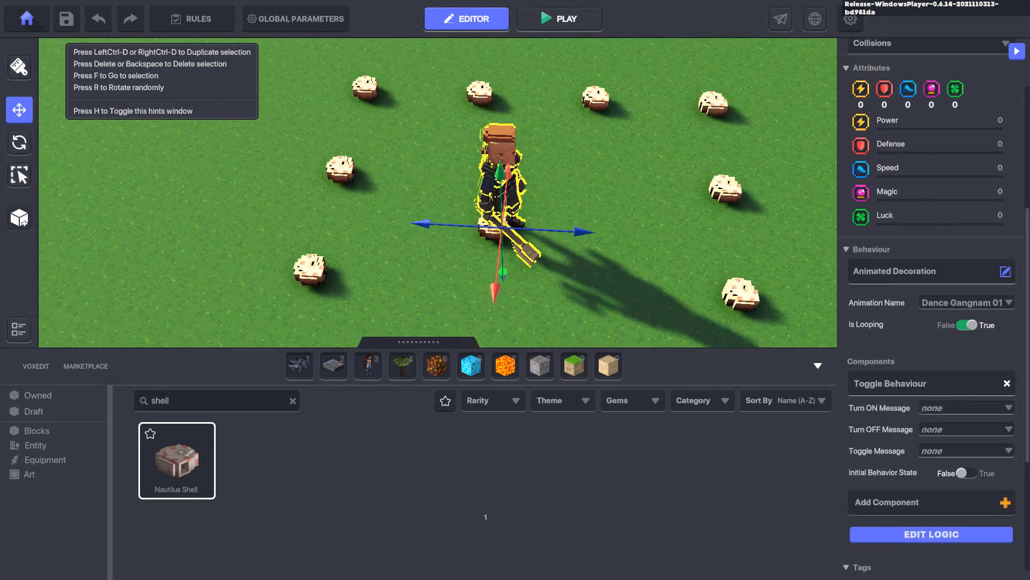
scroll(932, 306, down, 4)
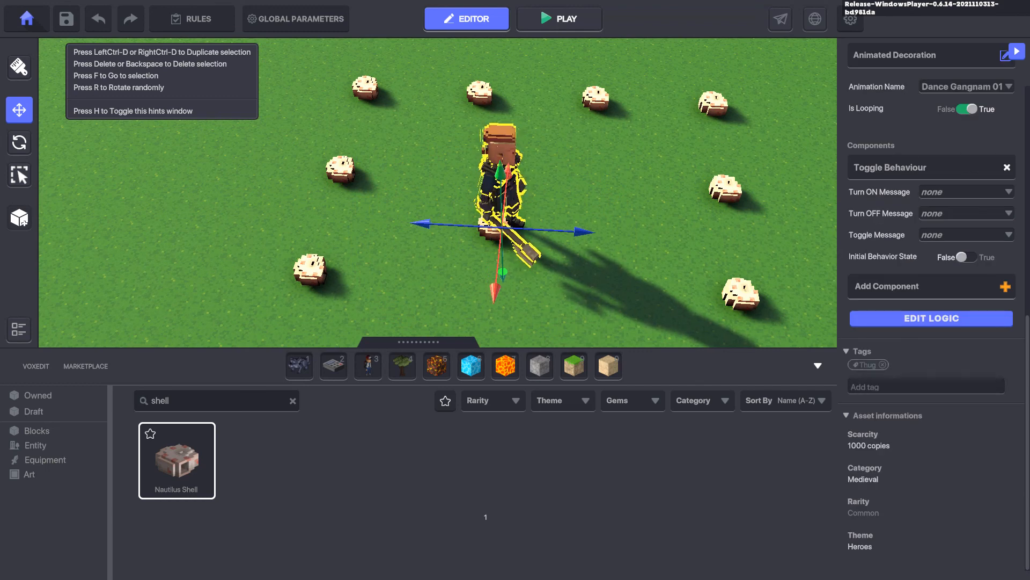
key(ctrl+d)
drag(583, 232, 610, 234)
Step: Add the target tag Thug to the broadcaster shell's logic
click(490, 228)
scroll(912, 365, down, 6)
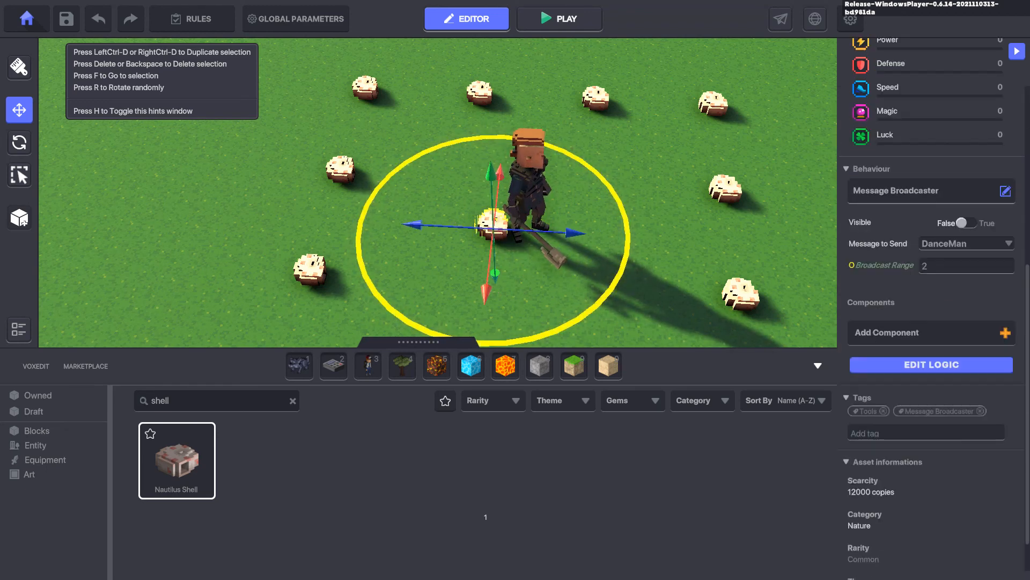
scroll(912, 365, up, 2)
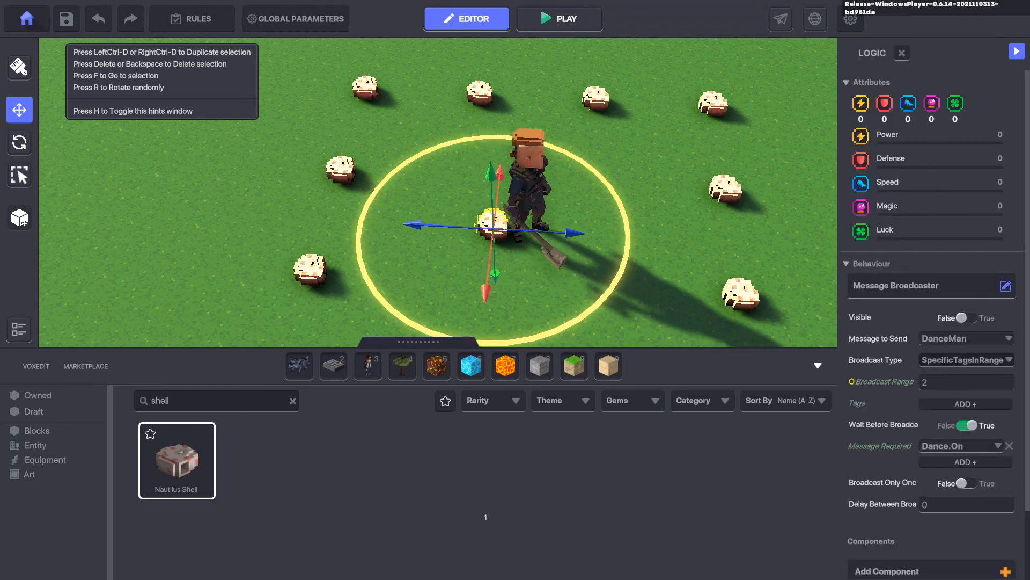
click(965, 403)
text(Thug)
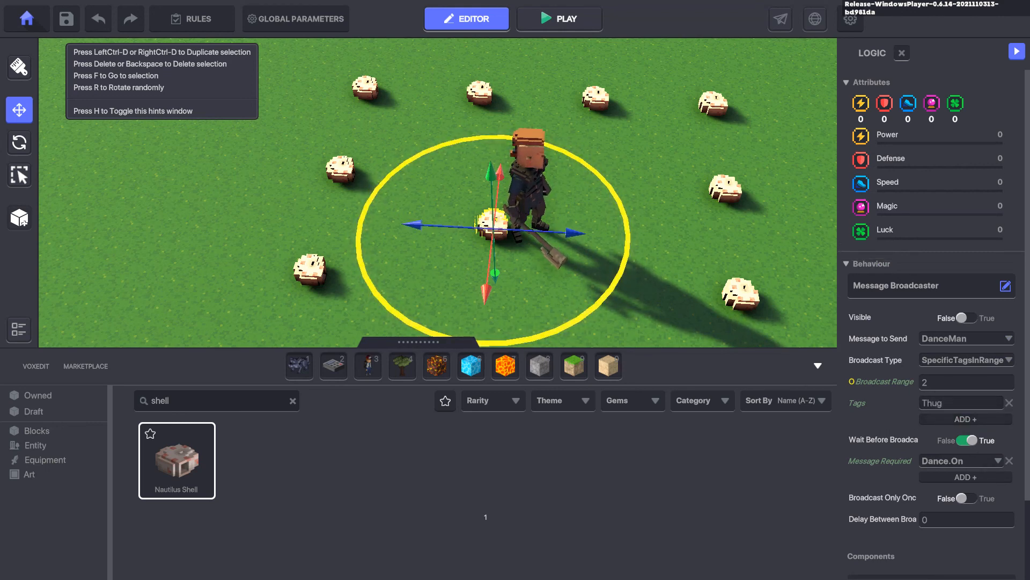
Step: Move the axeman further away from the broadcaster shell
click(530, 185)
drag(607, 234, 646, 235)
click(590, 258)
click(491, 185)
click(537, 252)
Step: Set the broadcaster shell's physics to No Collisions and hide the shell
click(492, 226)
click(931, 284)
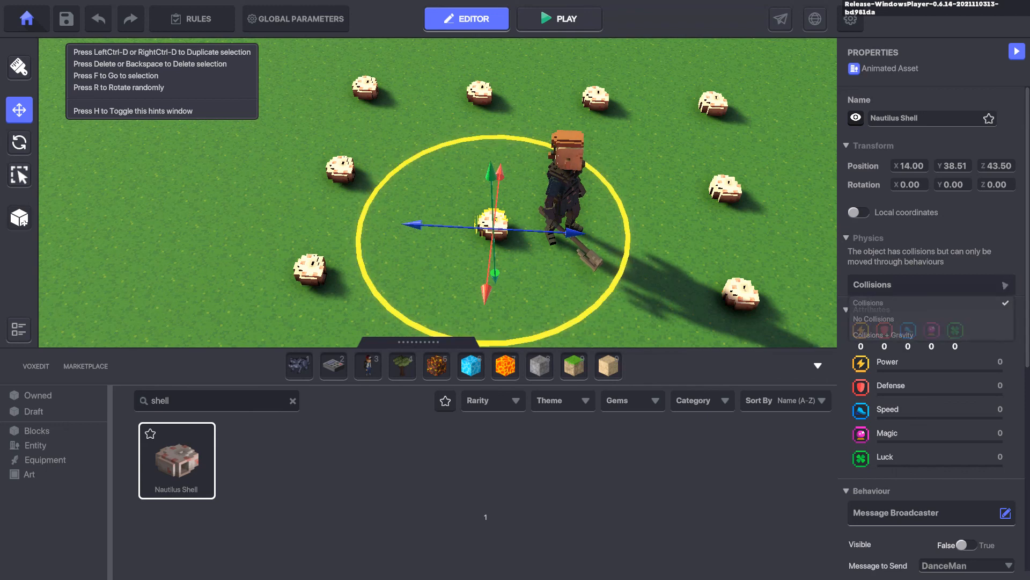
click(880, 320)
click(856, 117)
Step: Shift the broadcaster shell to the ring's centre and move the axeman back over it at Z 44.00
scroll(675, 171, down, 4)
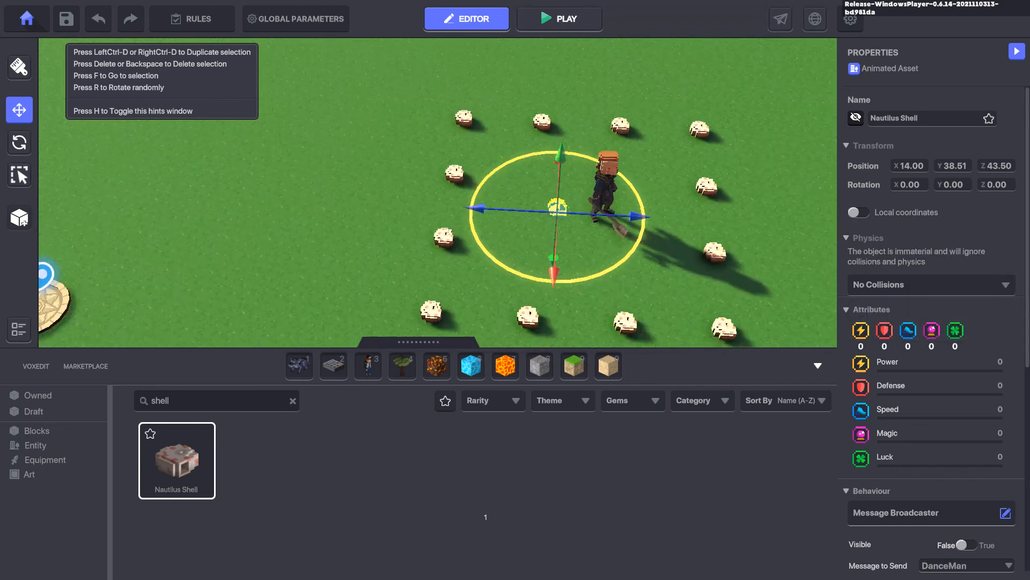
key(s)
right_drag(544, 134, 546, 167)
drag(580, 163, 599, 165)
click(594, 147)
drag(669, 172, 650, 171)
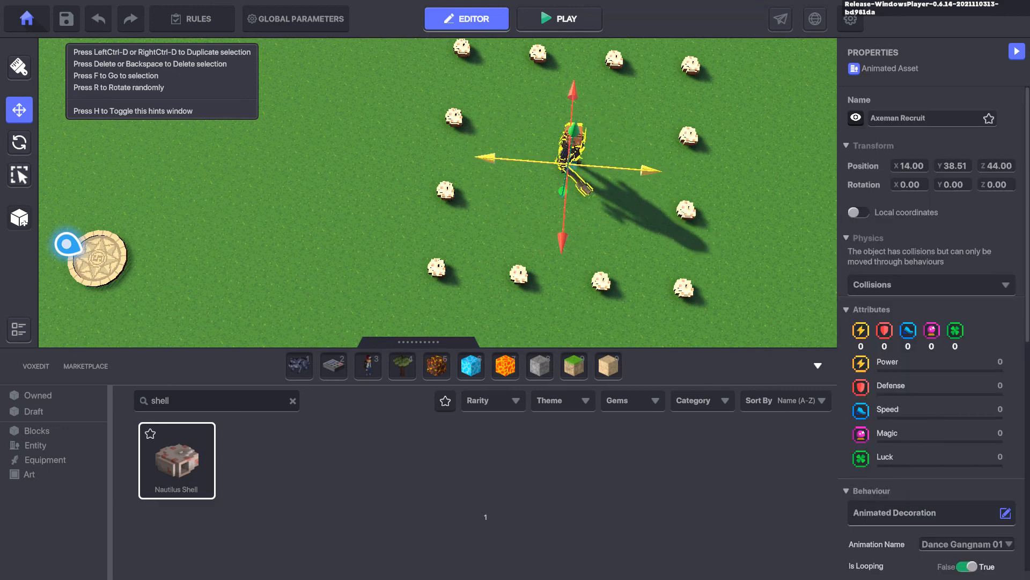
Step: Select all twelve Nautilus Shells of the ring, set their physics to No Collisions and hide them
scroll(569, 166, down, 2)
middle_drag(467, 215, 580, 177)
click(648, 86)
drag(647, 86, 554, 294)
shift+drag(352, 232, 543, 308)
shift+drag(389, 65, 416, 169)
shift+drag(464, 66, 567, 129)
click(1004, 285)
click(874, 319)
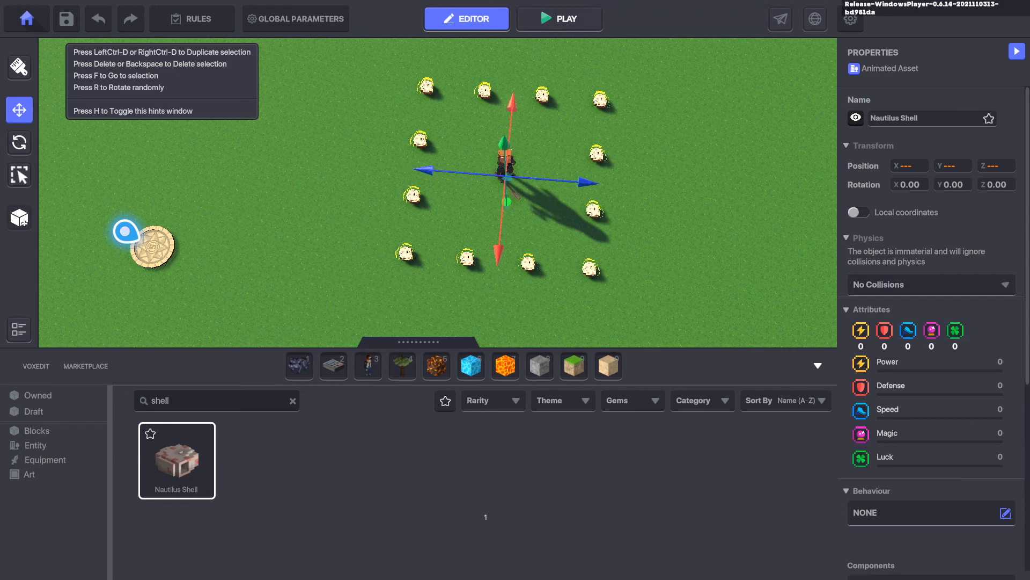
right_drag(483, 214, 558, 161)
Step: Move the Avatar's Portal closer to the shell ring
click(175, 324)
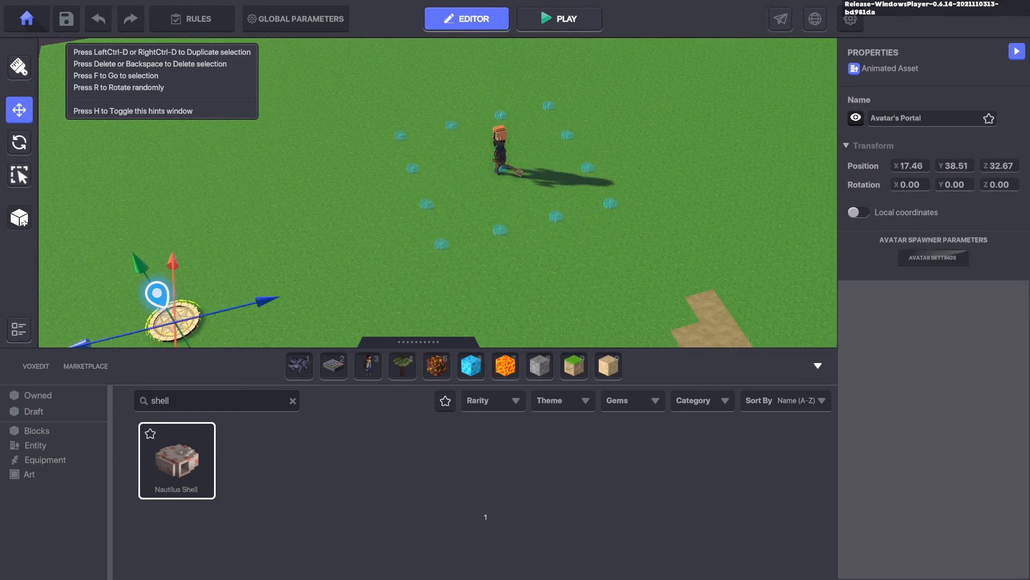
drag(166, 266, 165, 180)
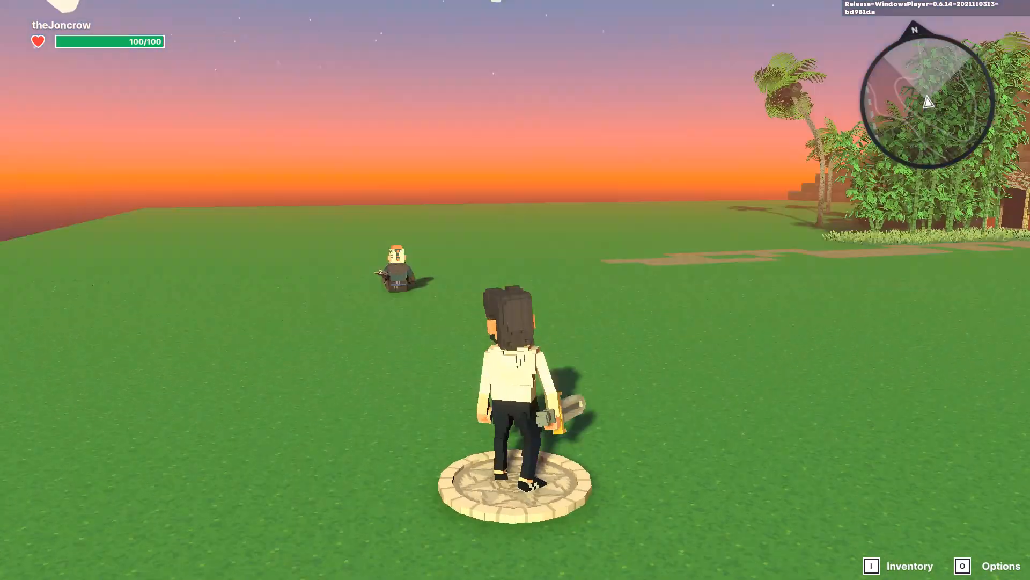
Step: Playtest the scene by running the avatar up to the axeman and around it to check the dance trigger
key(w)
key(w)
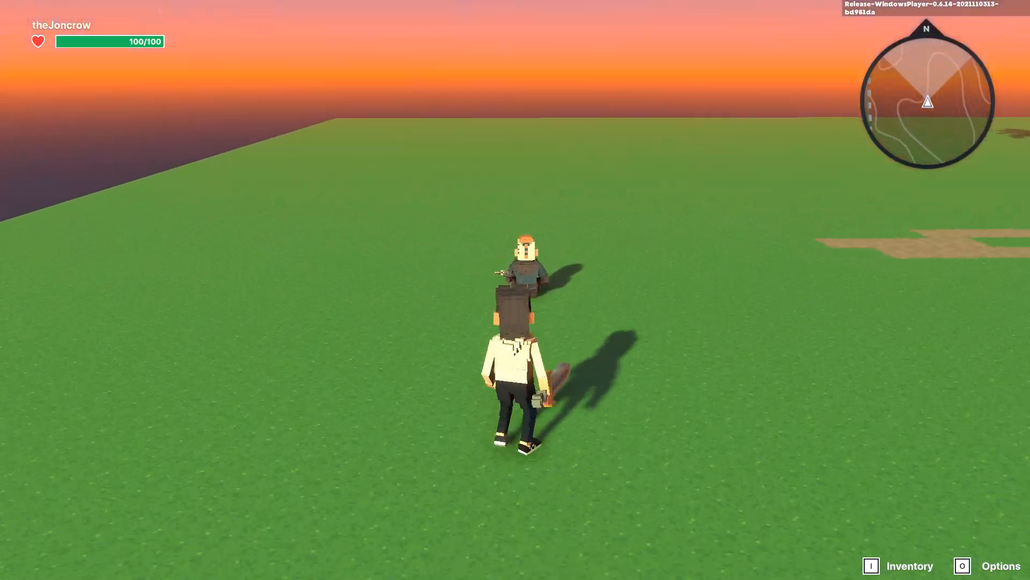
key(a)
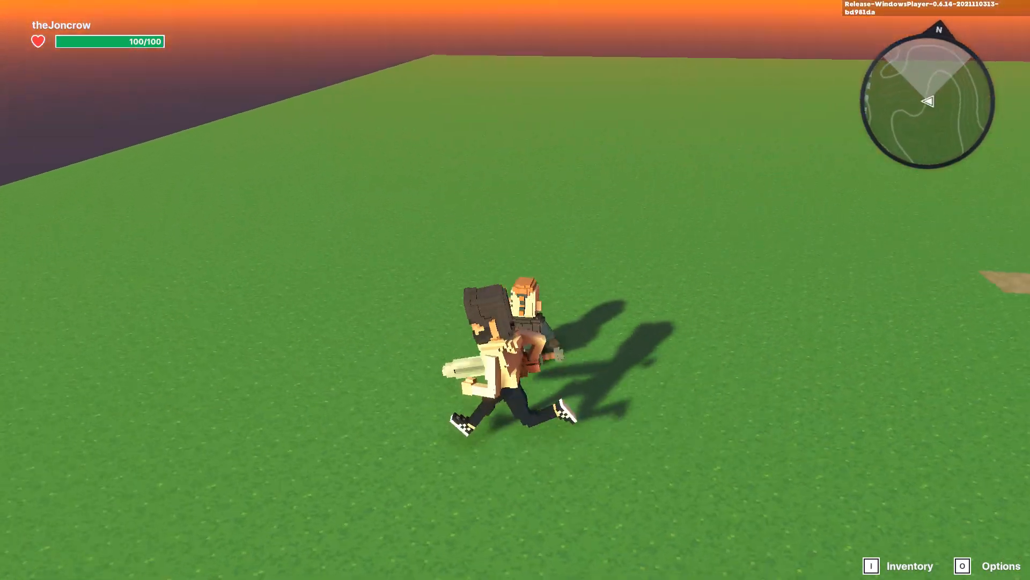
key(w)
key(s)
key(d)
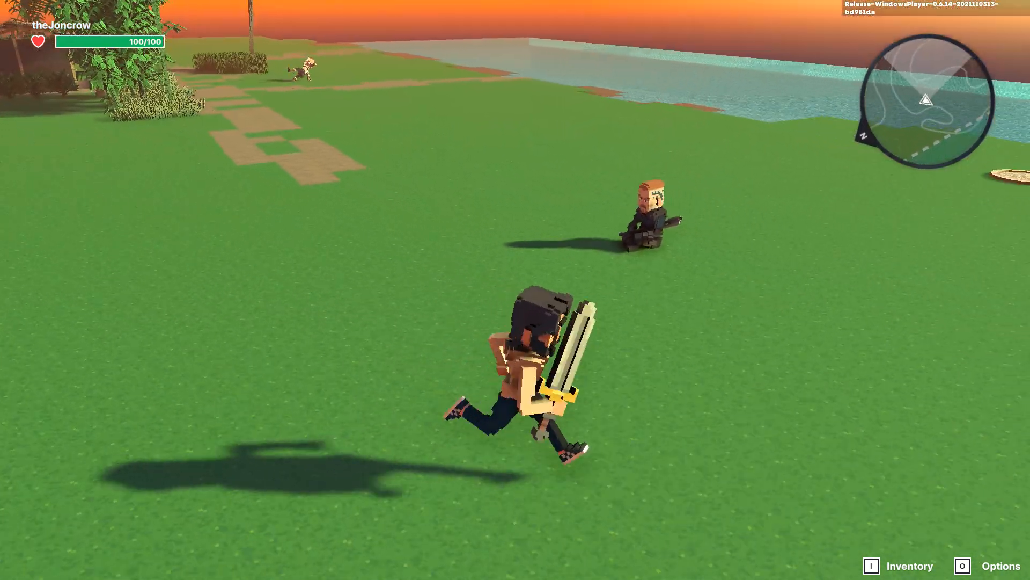
key(w)
key(w)
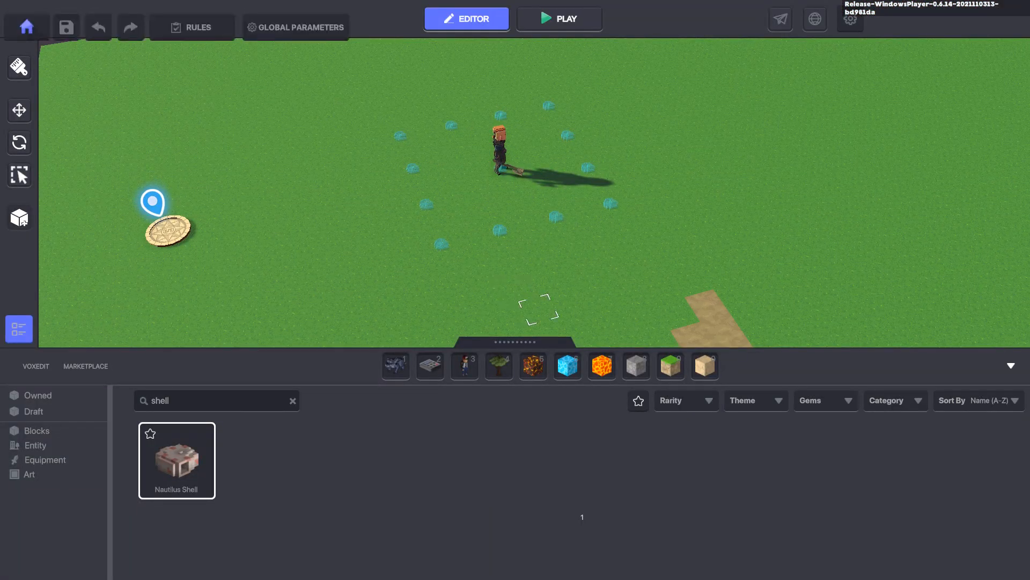
Step: Set the Turn ON Message of the axeman's Toggle Behaviour component to DanceMan
click(500, 153)
mouse_move(500, 110)
mouse_down()
mouse_move(499, 122)
mouse_move(499, 101)
mouse_up()
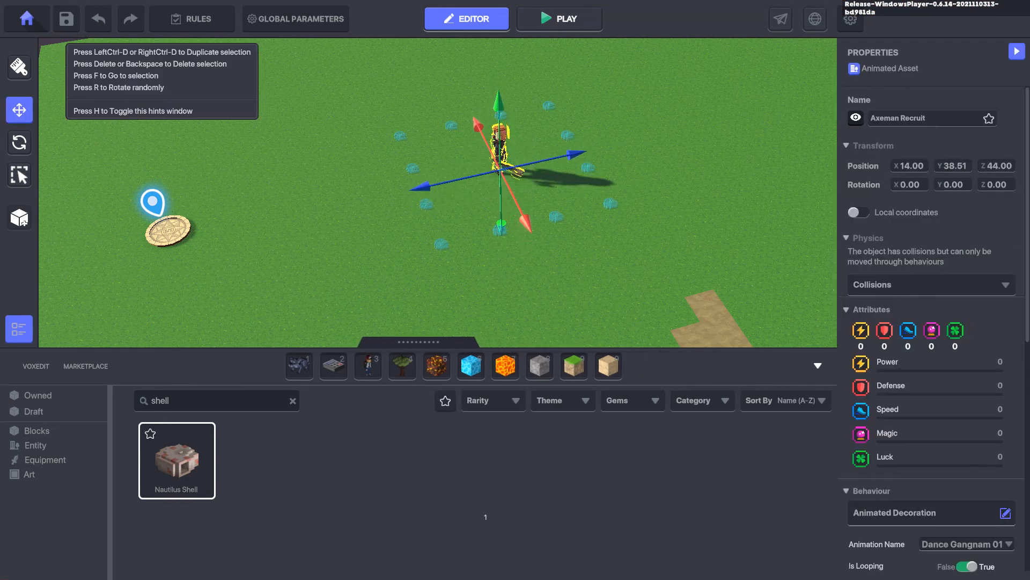
scroll(931, 322, down, 6)
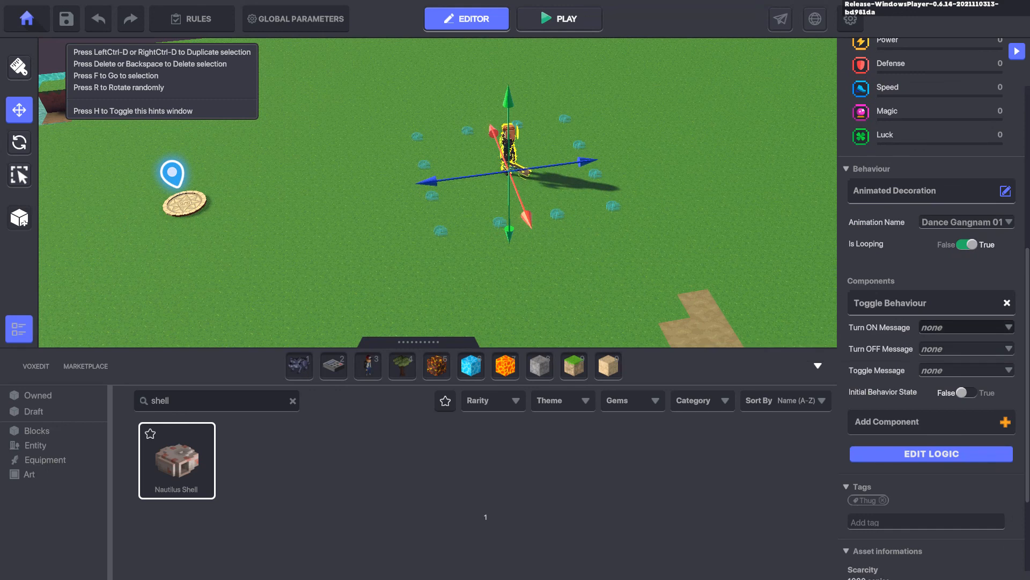
click(967, 327)
click(948, 399)
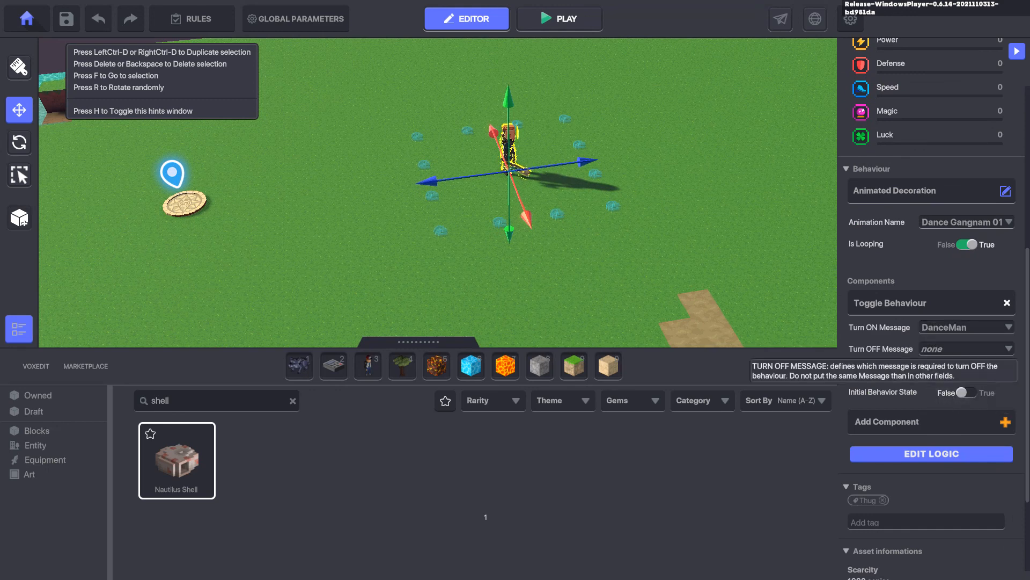
Step: Playtest the scene by running the avatar from the portal to the axeman and past him to check the DanceMan trigger
key(f)
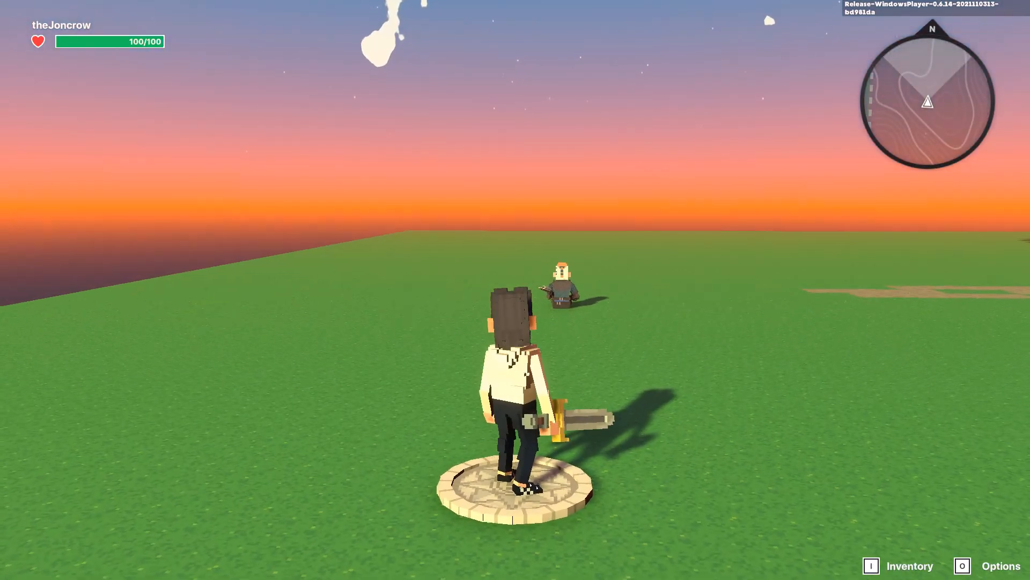
key(w)
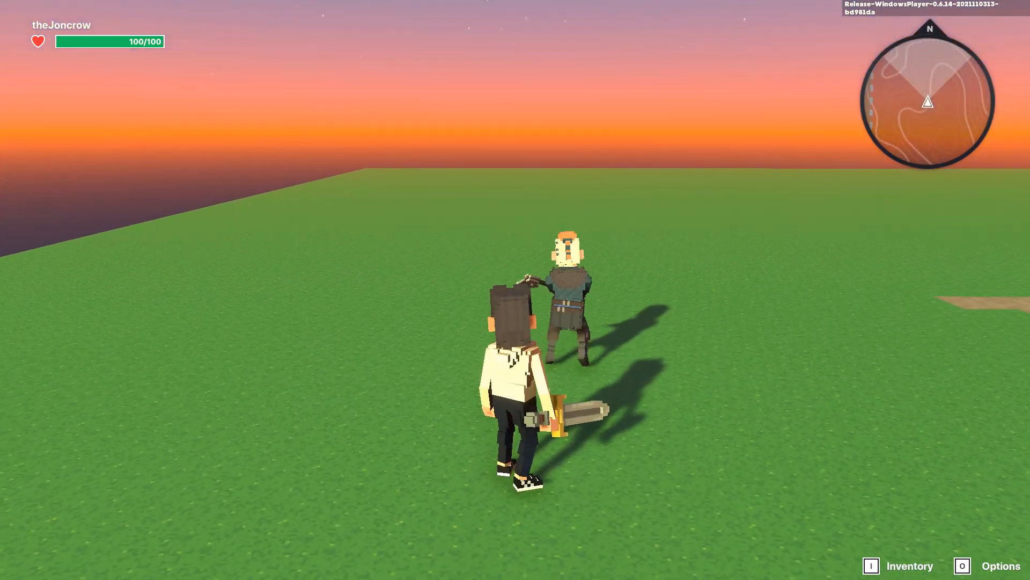
key(s)
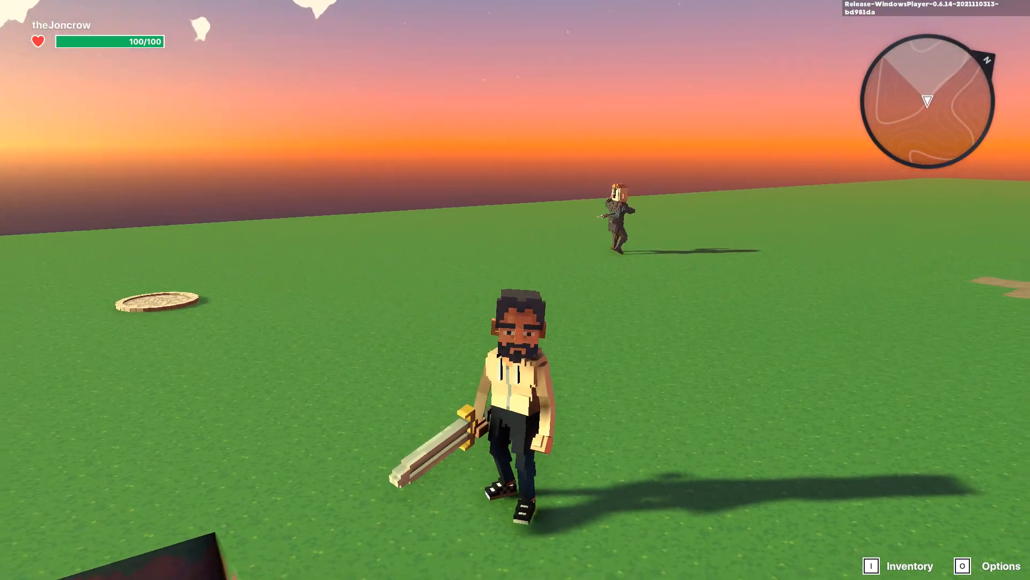
key(d)
key(w)
key(s)
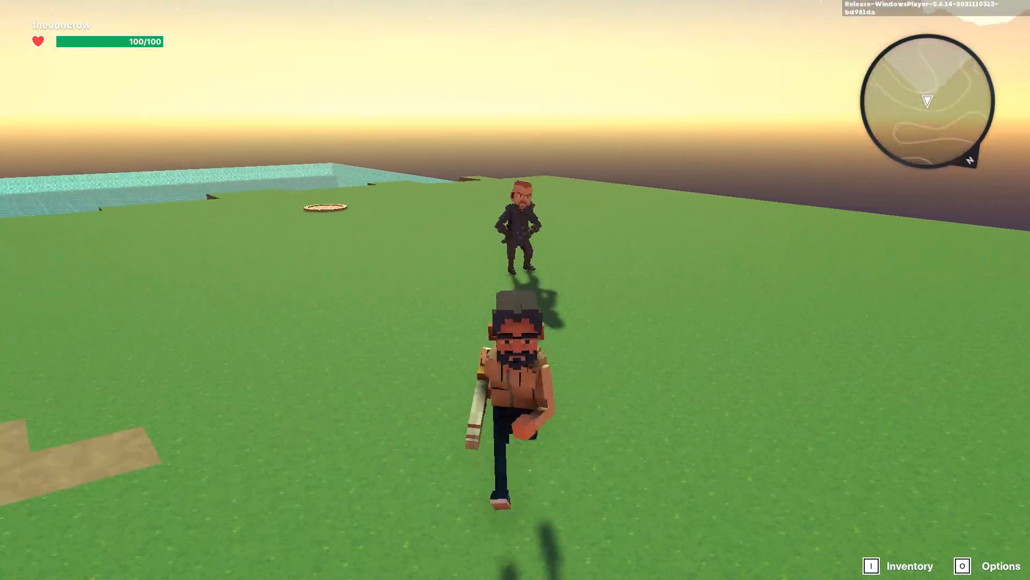
Step: Restart the playtest, circle wide to approach the axeman from the far side, and return to editing
key(w)
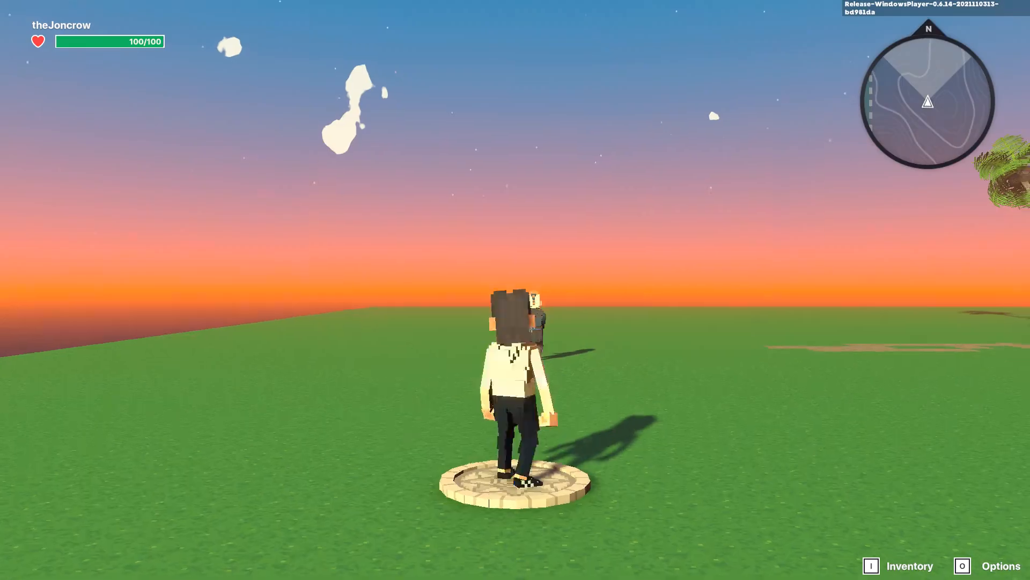
key(w)
key(d)
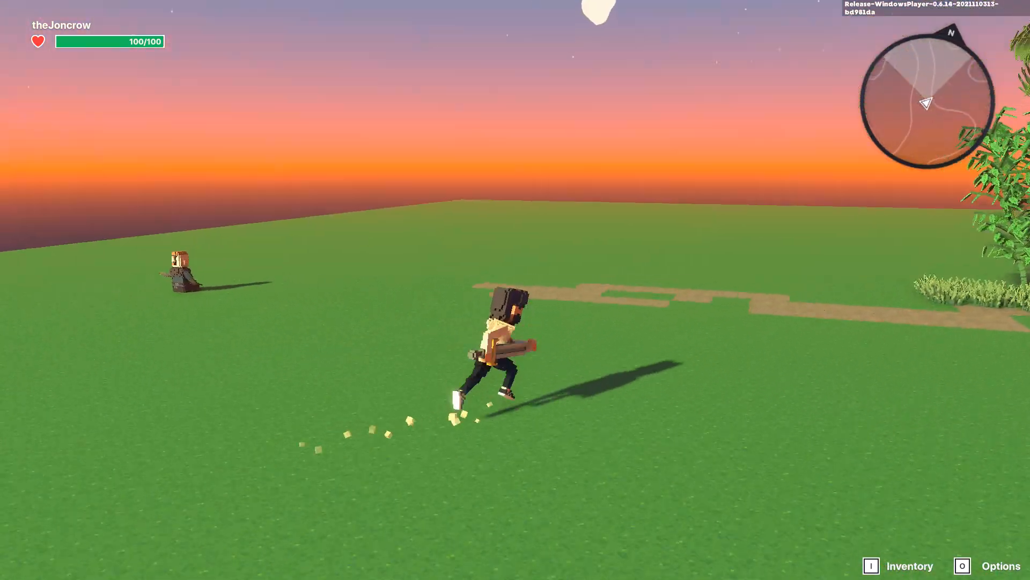
key(w)
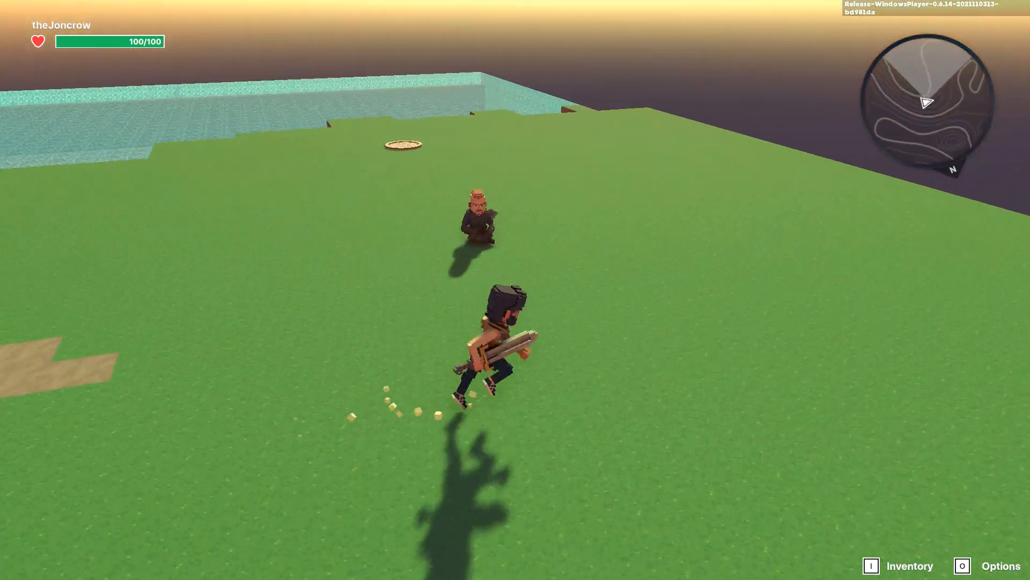
key(w)
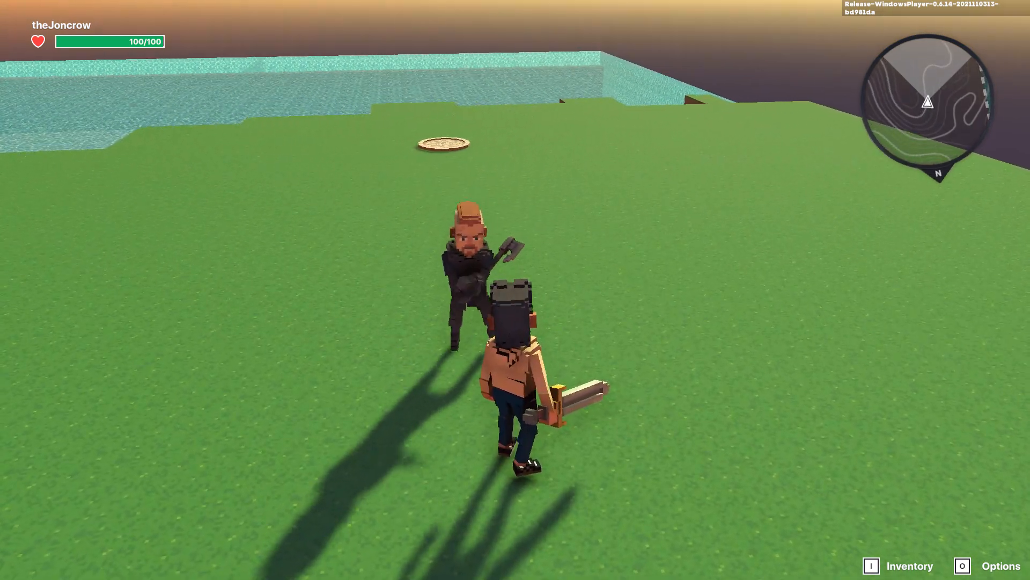
key(Escape)
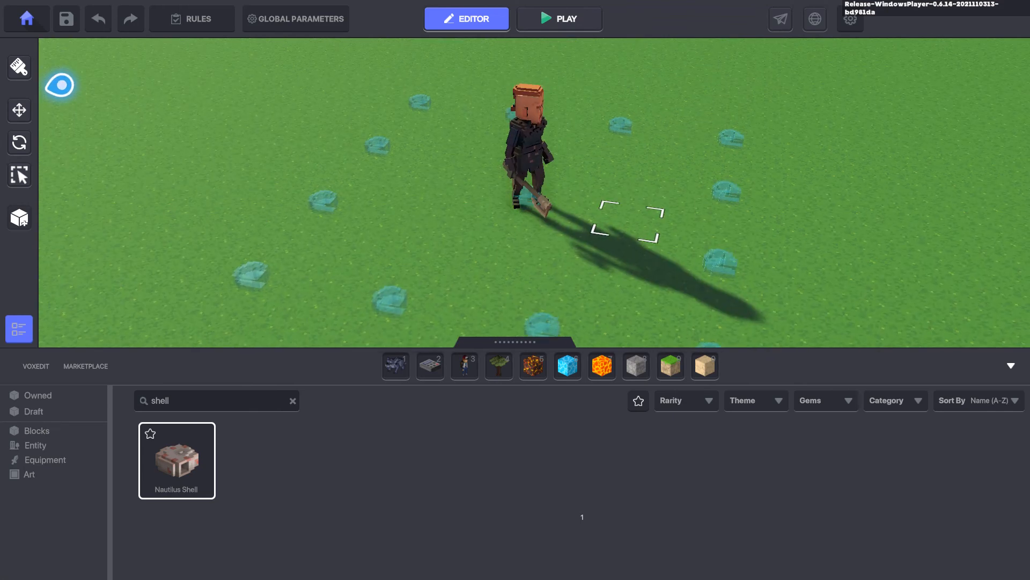
Step: Sketch over the view an inner on zone around the shell ring and an outer off zone, and clear the markup
middle_drag(630, 240, 613, 219)
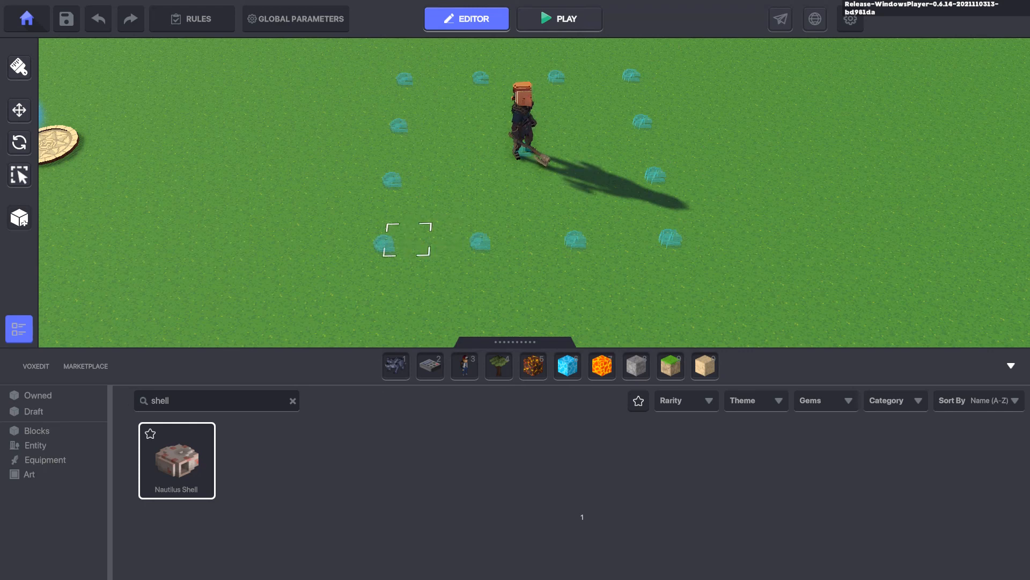
scroll(429, 261, down, 3)
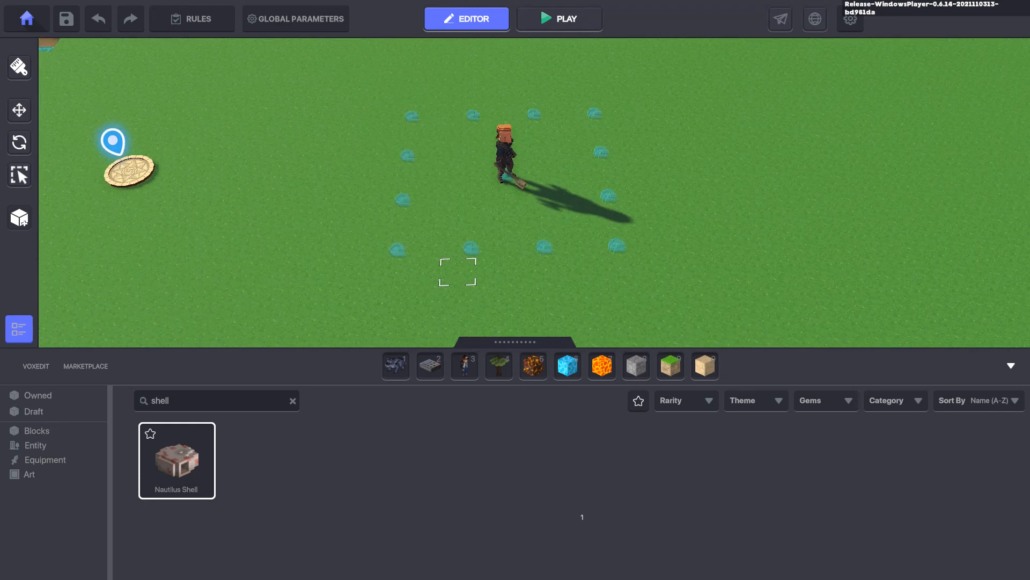
middle_drag(475, 278, 457, 260)
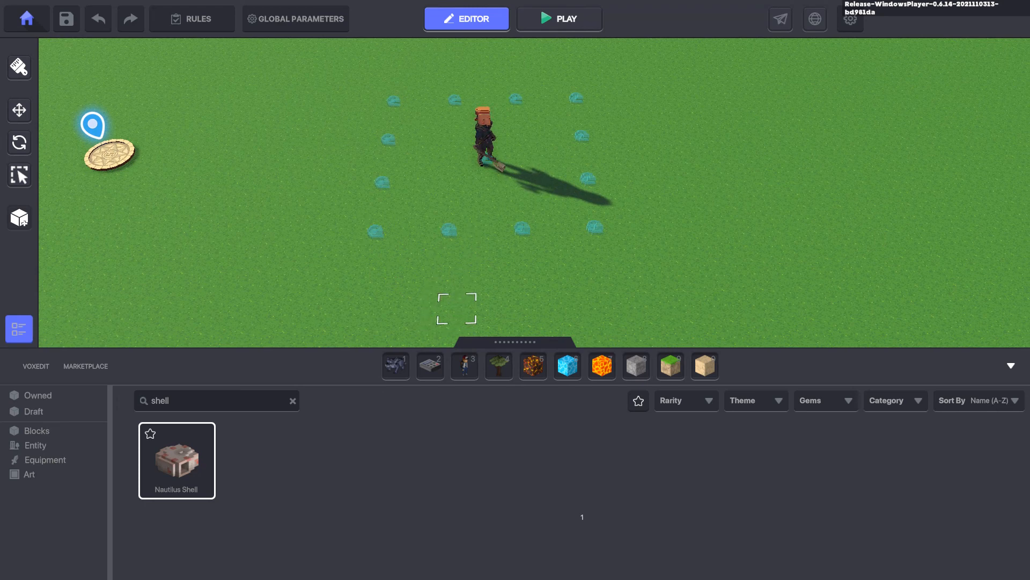
key(ctrl+alt+d)
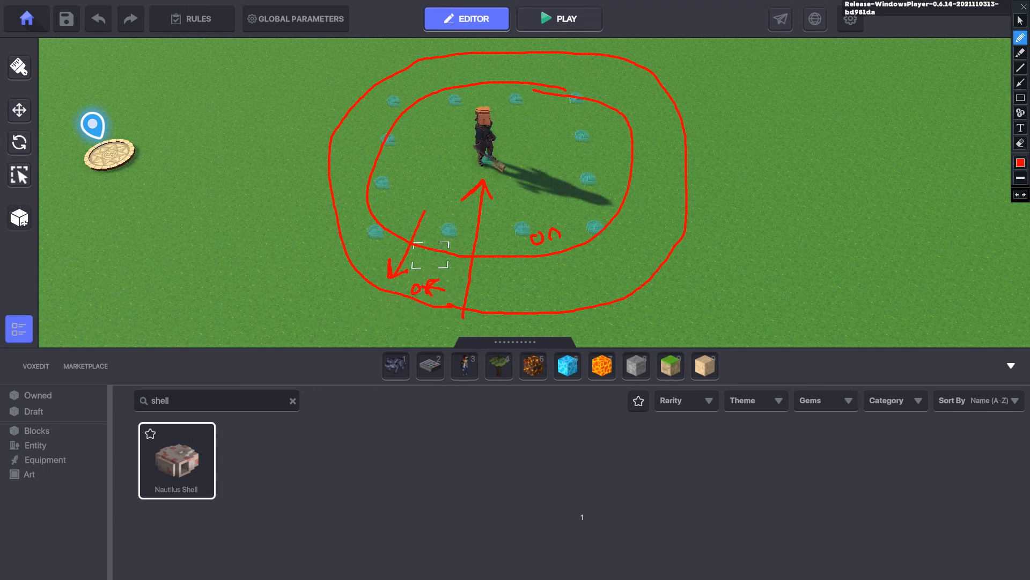
key(Escape)
Step: Search the assets for "light" and place a Blue Camping Lights outside the shell ring at X 19.00, Z 43.00
key(w)
right_drag(405, 219, 400, 248)
key(s)
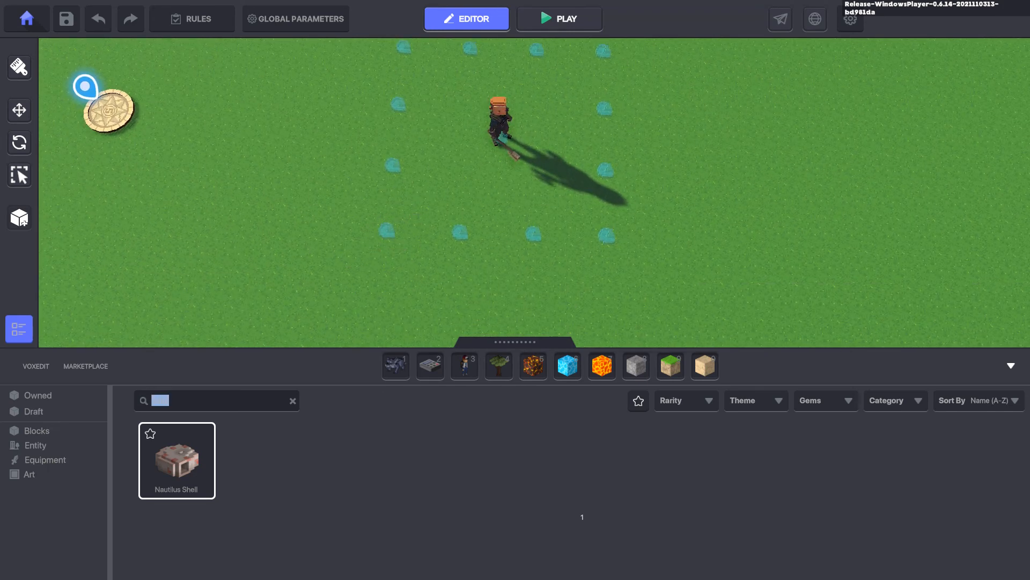
text(light)
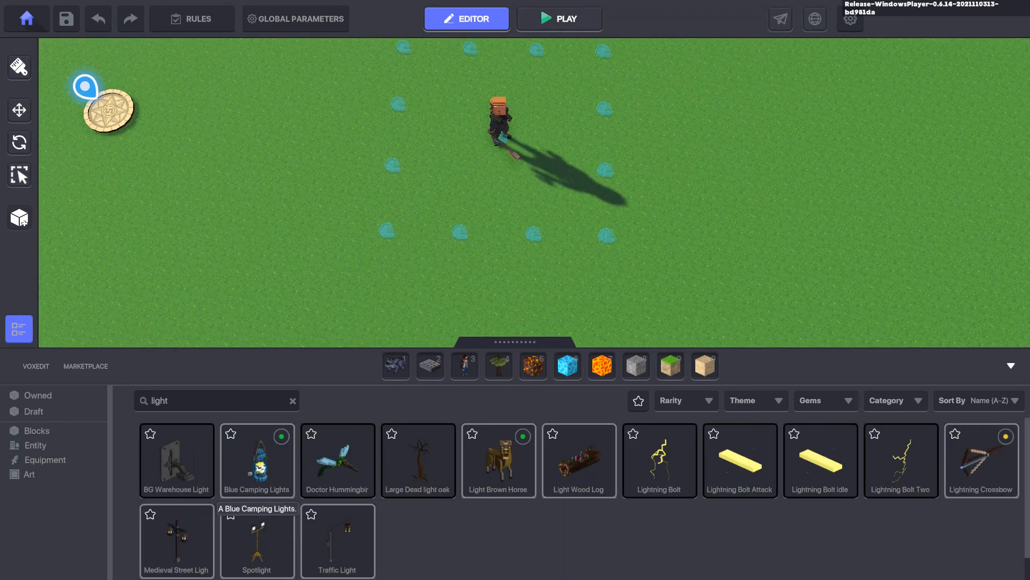
click(256, 461)
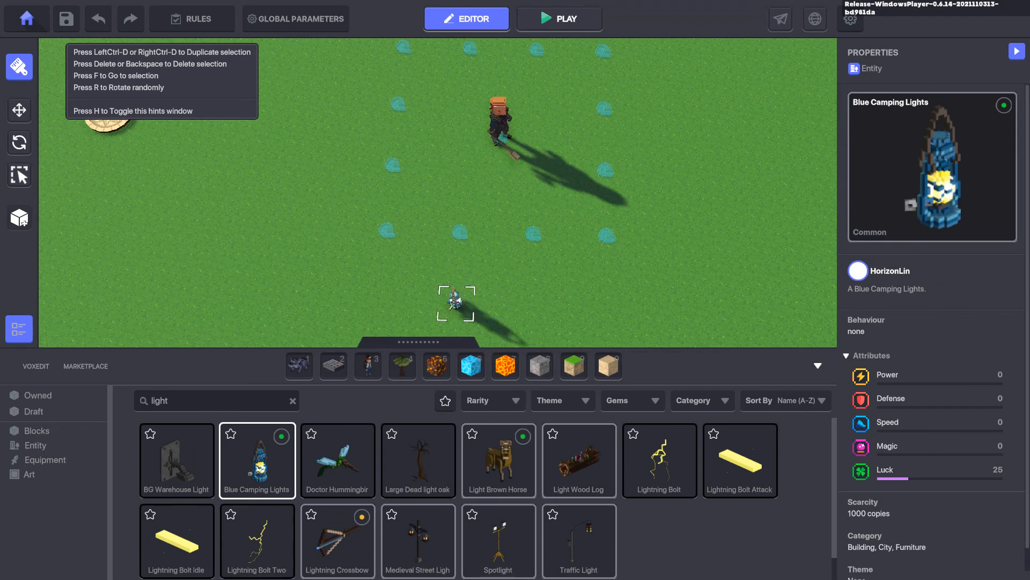
click(456, 305)
middle_drag(512, 297, 498, 258)
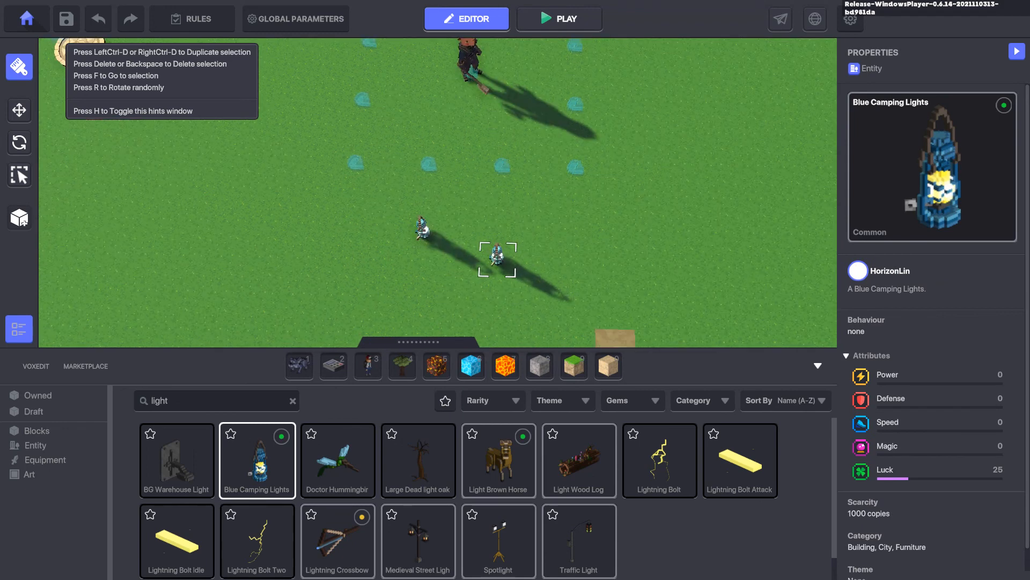
Step: Select the placed Blue Camping Lights, set its physics to No Collisions and hide it
click(19, 110)
click(423, 230)
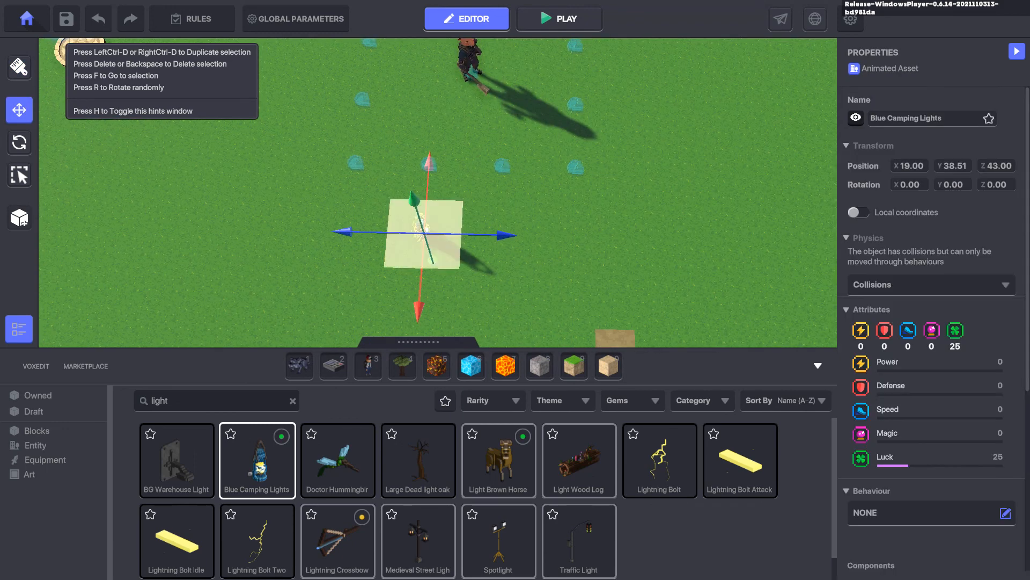
click(931, 285)
click(912, 319)
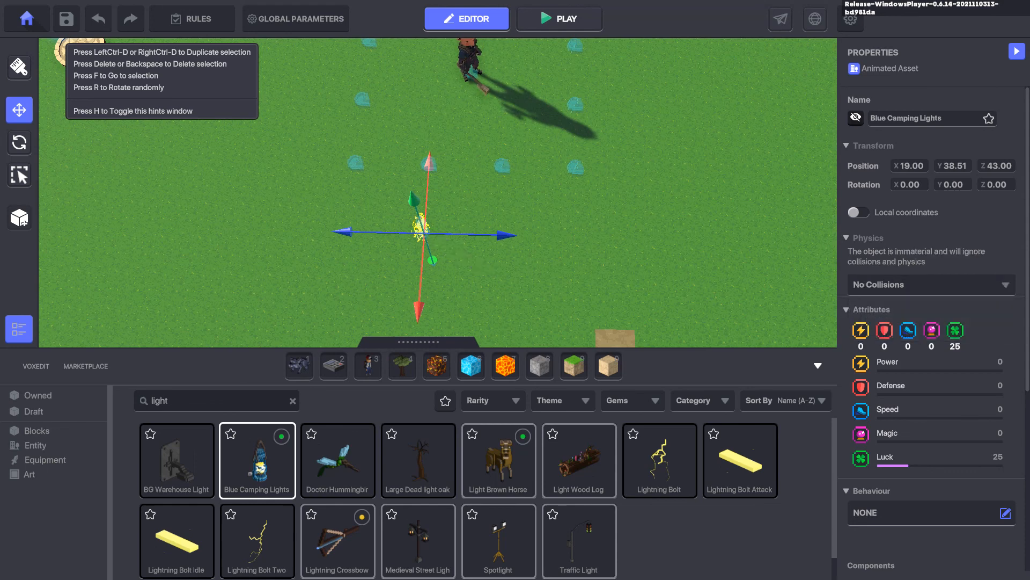
Step: Add a Speaker component to the light with empty text, display condition DetectEntity and detection range 1
scroll(931, 300, down, 4)
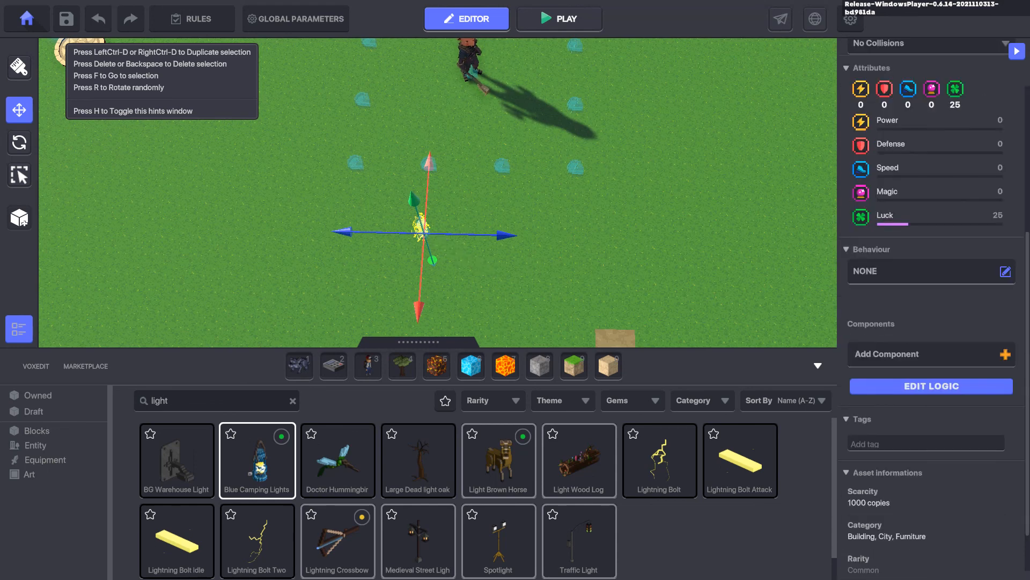
click(887, 353)
click(386, 418)
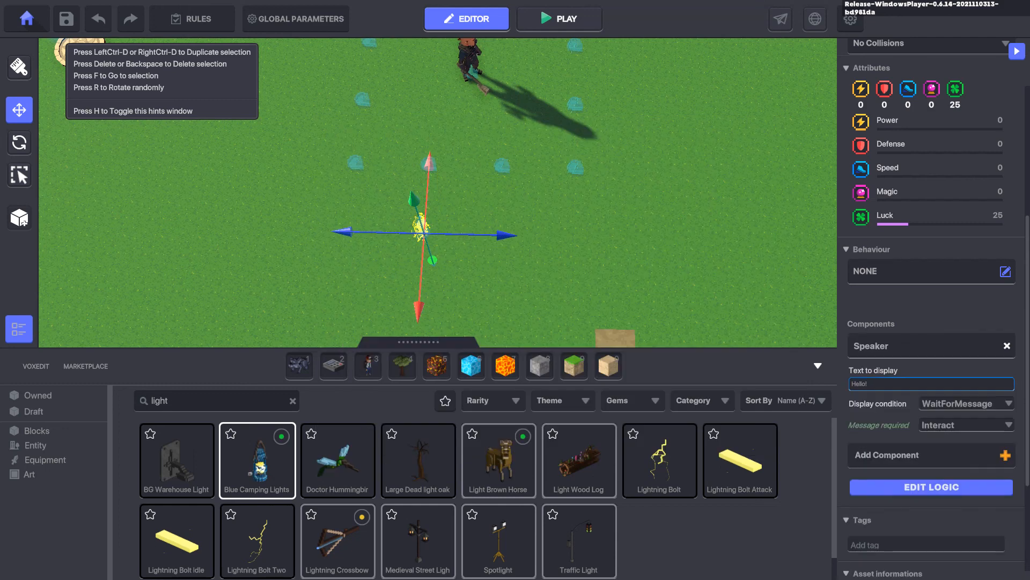
click(912, 383)
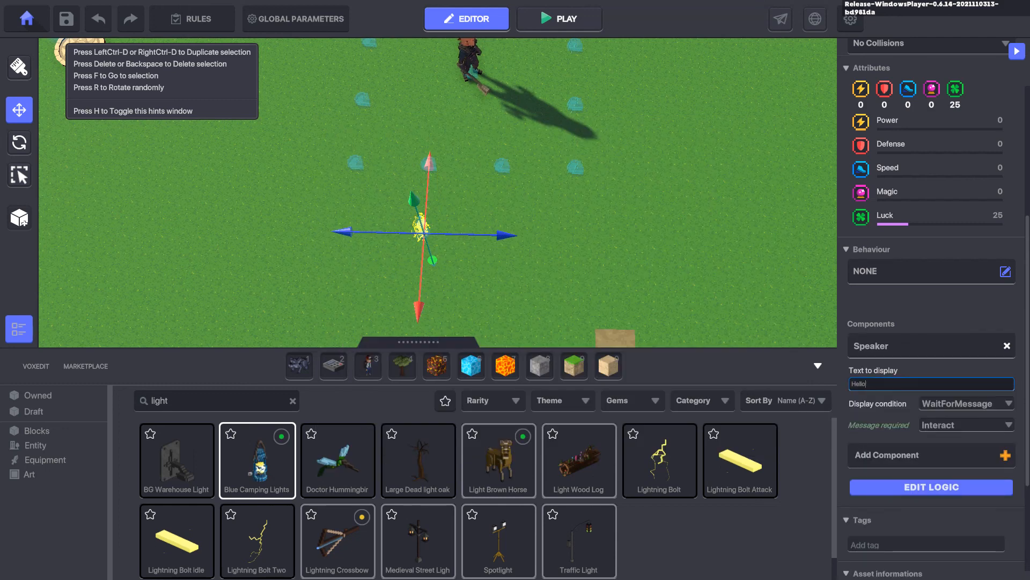
click(961, 403)
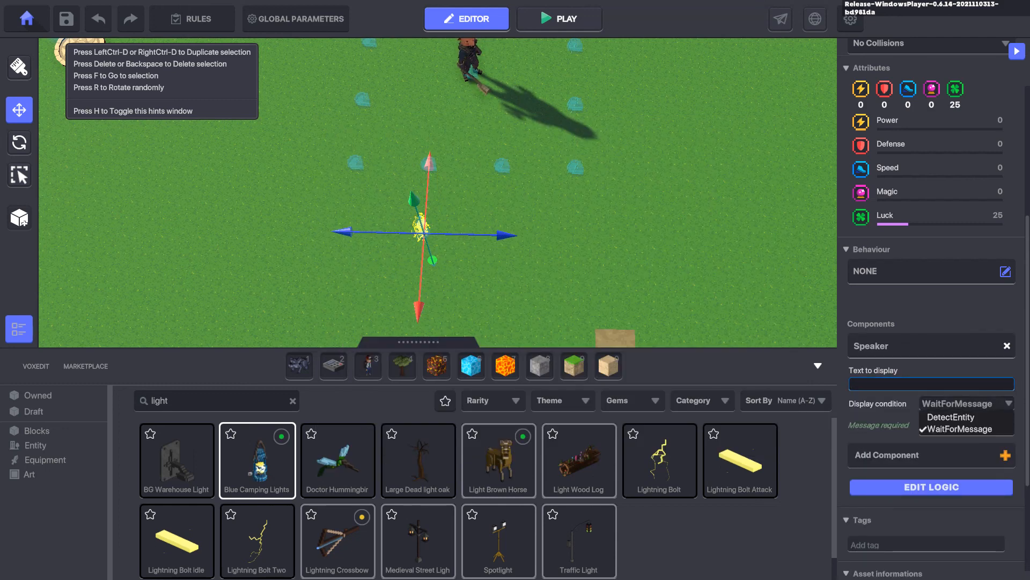
click(951, 417)
drag(969, 426, 931, 426)
Step: Move the light slightly farther from the shell ring to X 19.50
right_drag(438, 193, 426, 244)
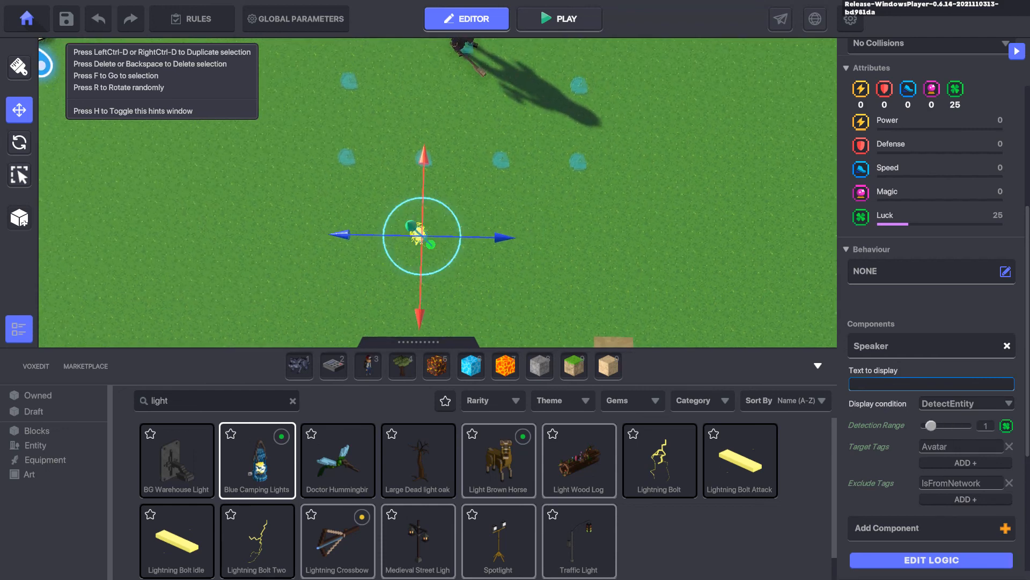
click(423, 160)
click(420, 235)
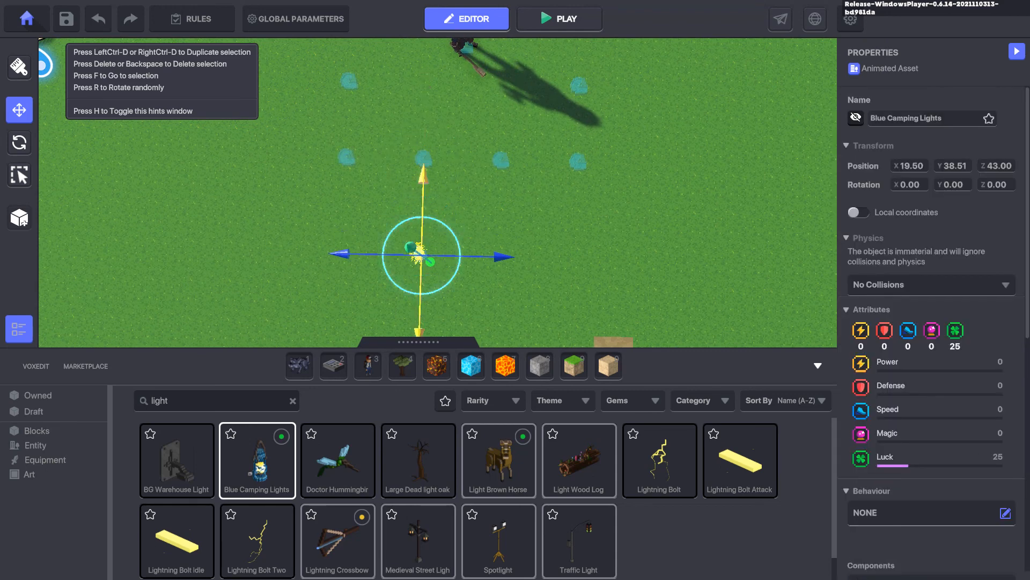
right_drag(420, 235, 414, 219)
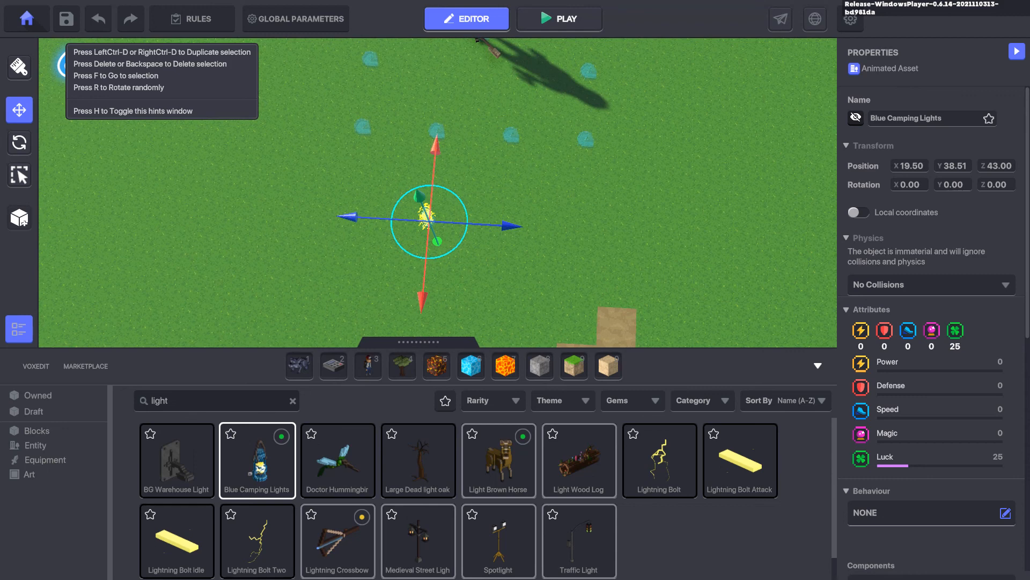
Step: In the light's full logic settings, set the Speaker's Message When Spoken to Dance.Off
scroll(931, 322, down, 6)
click(932, 399)
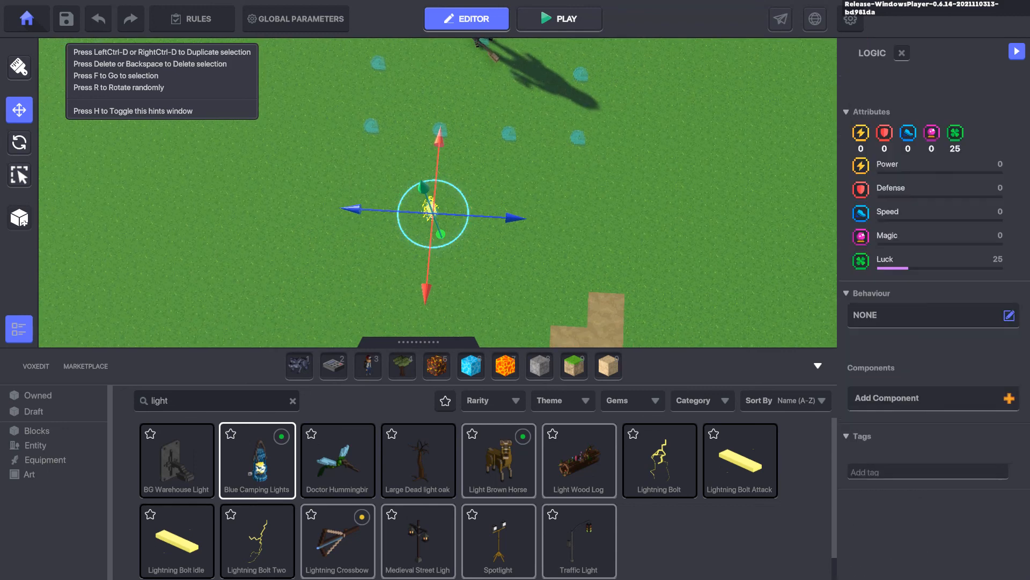
scroll(931, 399, down, 5)
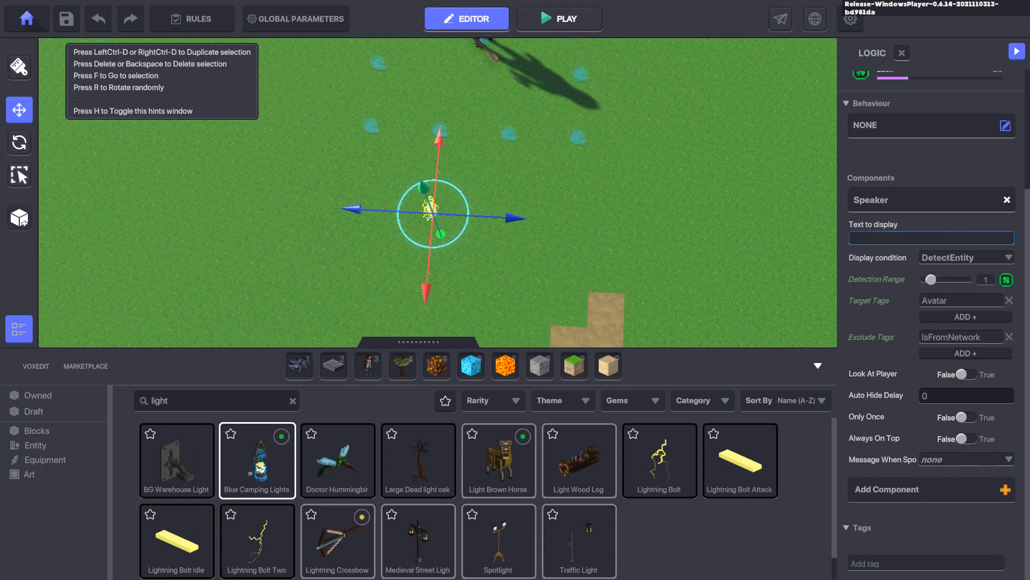
click(966, 459)
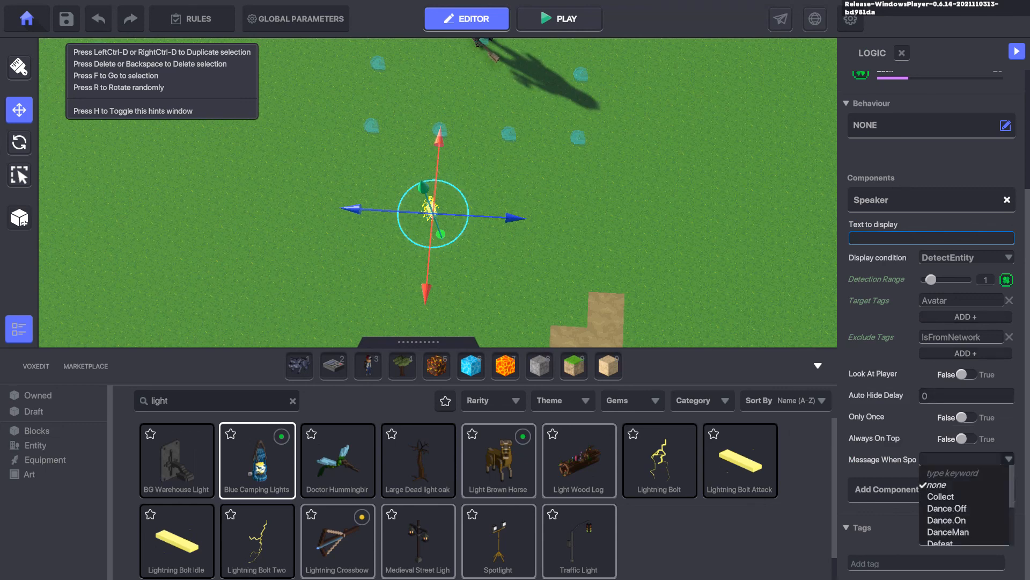
click(952, 473)
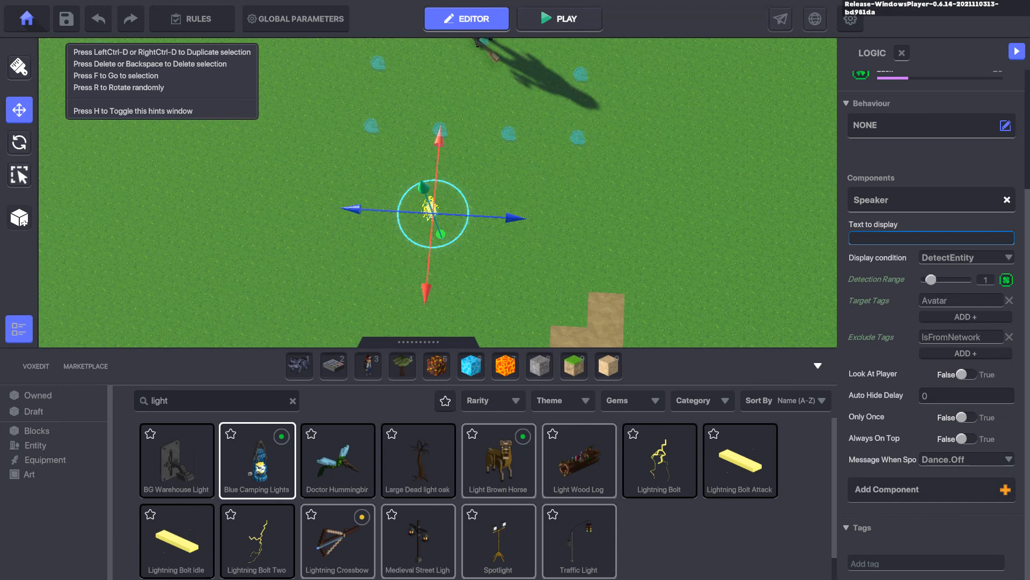
Step: Duplicate the hidden light twice in one direction, placing each copy opposite the next shell along the ring's near edge
right_drag(438, 193, 446, 194)
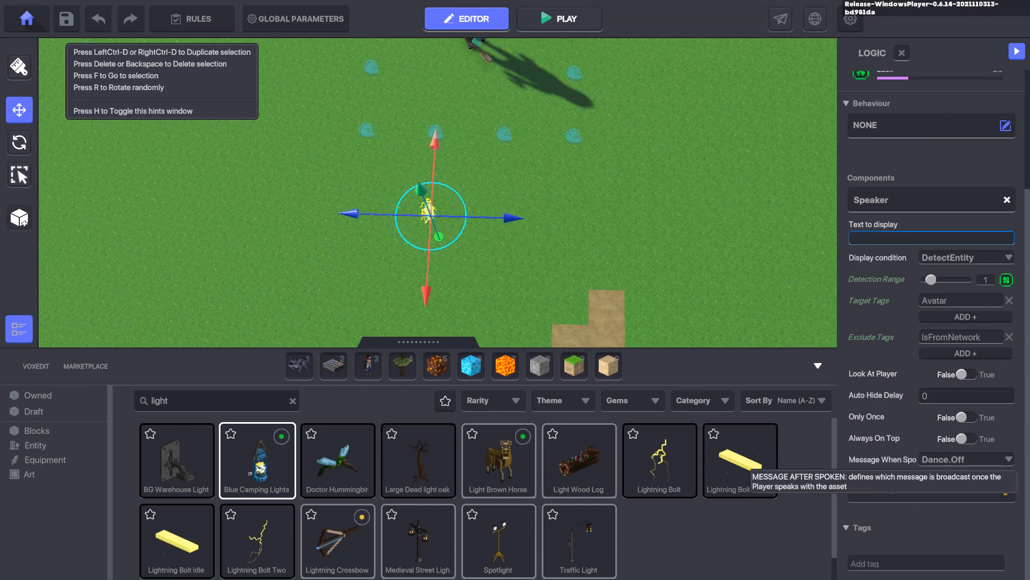
middle_drag(438, 193, 446, 194)
scroll(931, 269, up, 2)
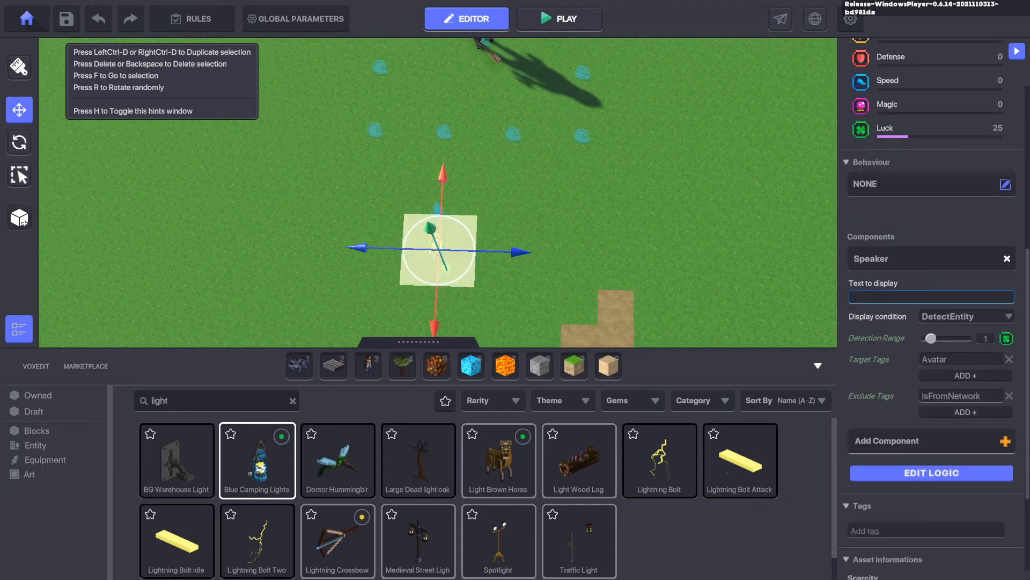
drag(521, 218, 591, 220)
key(ctrl+d)
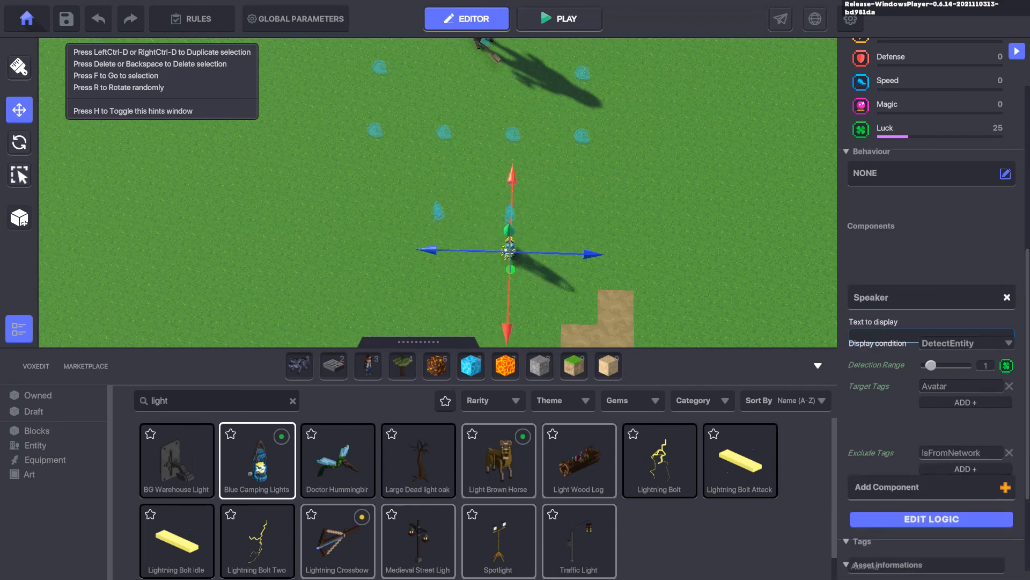
drag(510, 251, 581, 220)
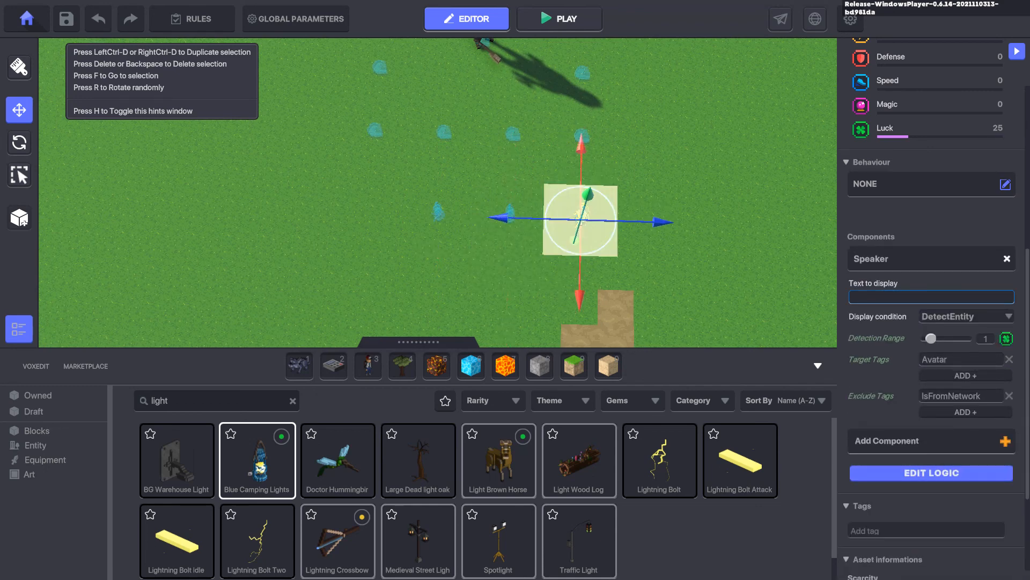
Step: Duplicate the original light to the other end of the row, opposite the shell ring's corner, to make four lights
click(439, 211)
drag(439, 250, 368, 214)
right_drag(367, 213, 366, 223)
key(ctrl+d)
Step: Select the row of four hidden lights and place a duplicate of it beyond the far edge of the shell ring
drag(289, 182, 656, 239)
scroll(657, 239, down, 3)
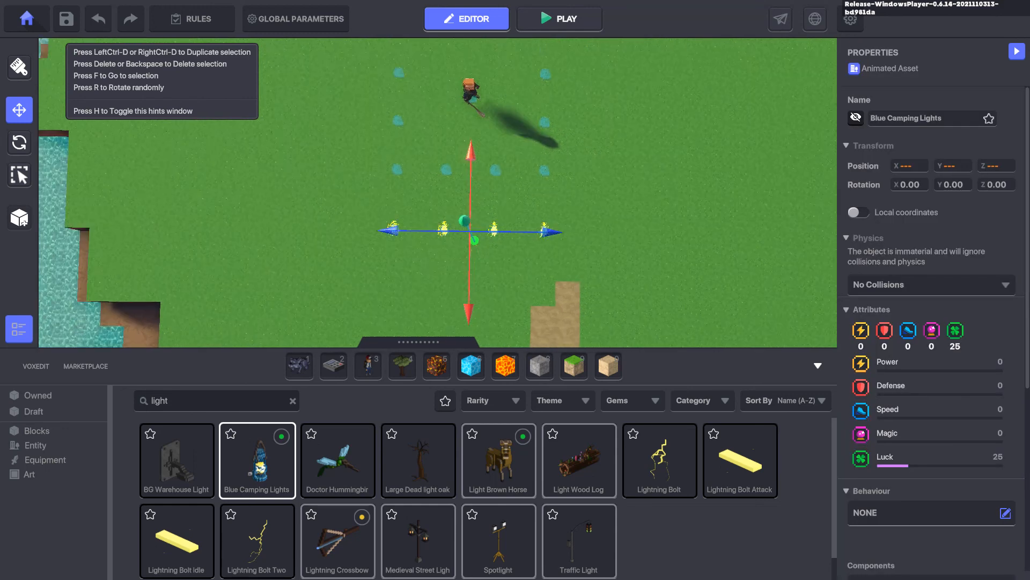
scroll(656, 240, down, 1)
key(w)
key(ctrl+d)
drag(457, 280, 462, 52)
key(w)
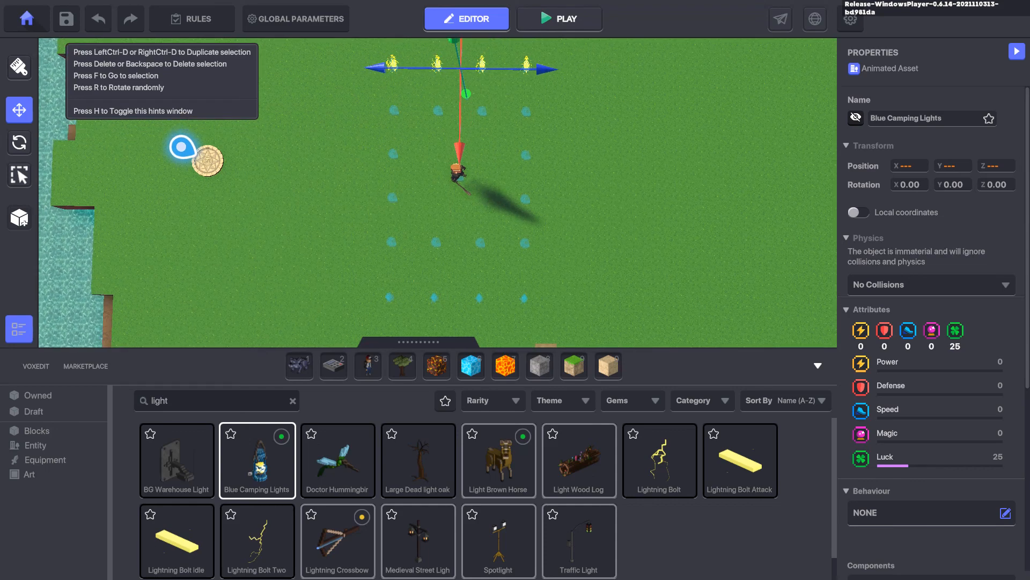
Step: Duplicate the near row of four lights and rotate the copied row to Y 90.00
mouse_move(462, 53)
right_down()
mouse_move(397, 48)
mouse_move(475, 60)
right_up()
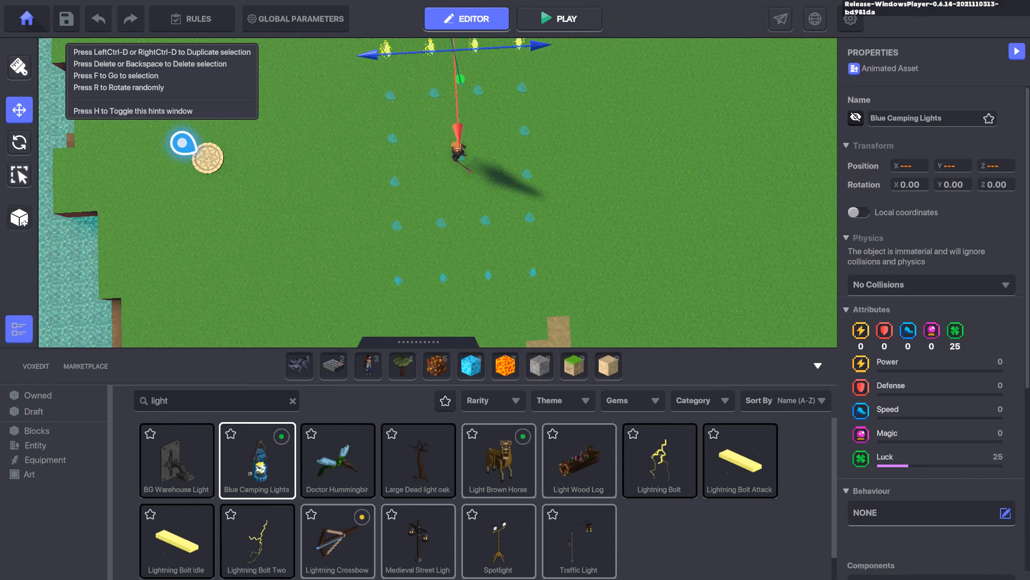
drag(557, 253, 348, 320)
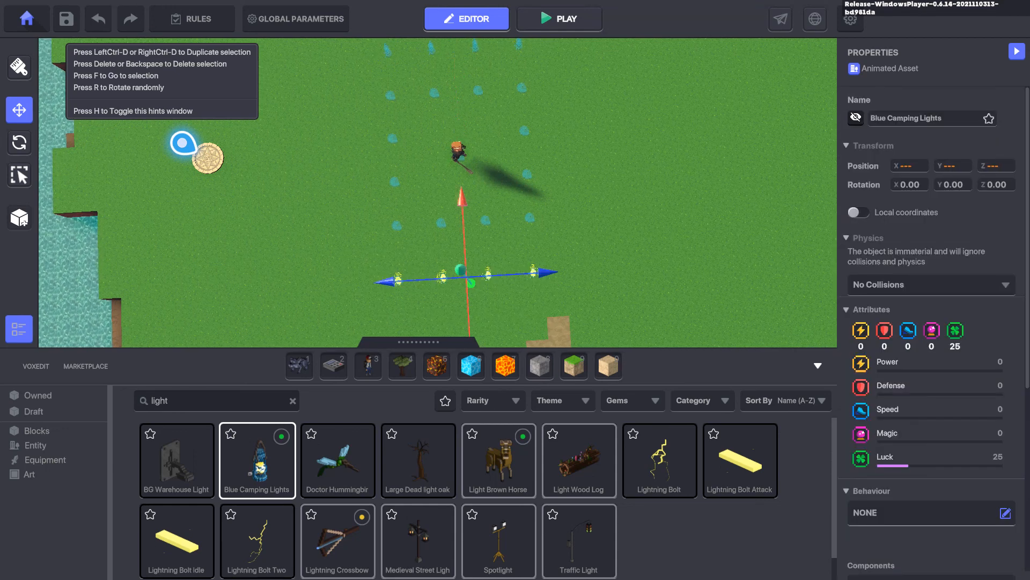
key(ctrl+d)
key(e)
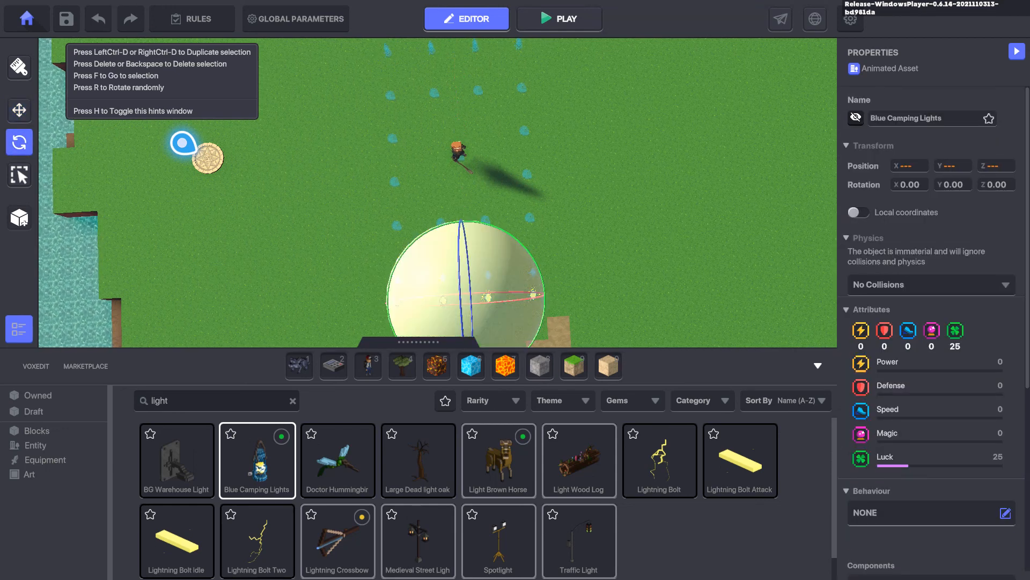
key(r)
middle_drag(466, 290, 423, 184)
key(super)
key(super)
key(r)
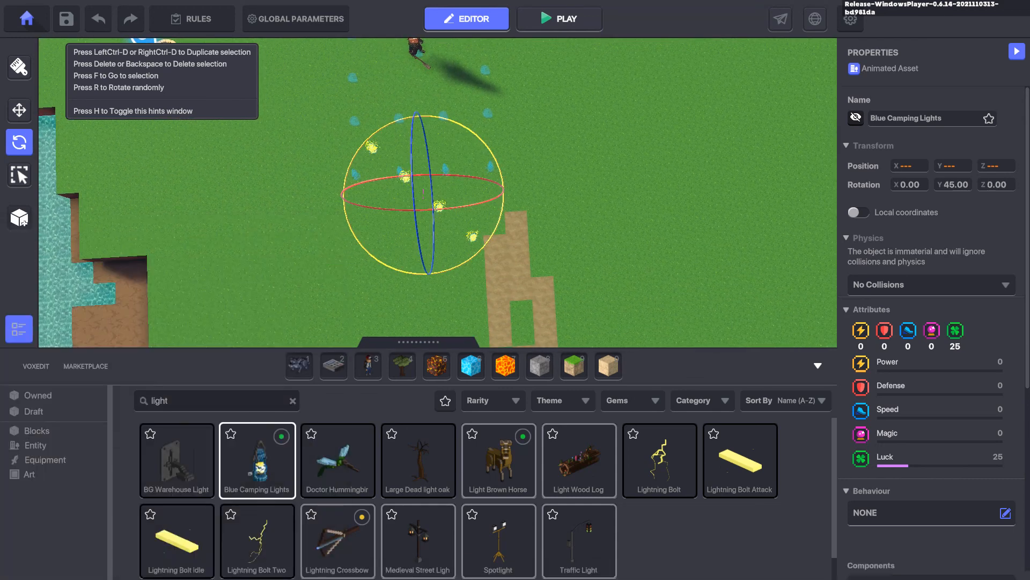
middle_drag(422, 180, 420, 290)
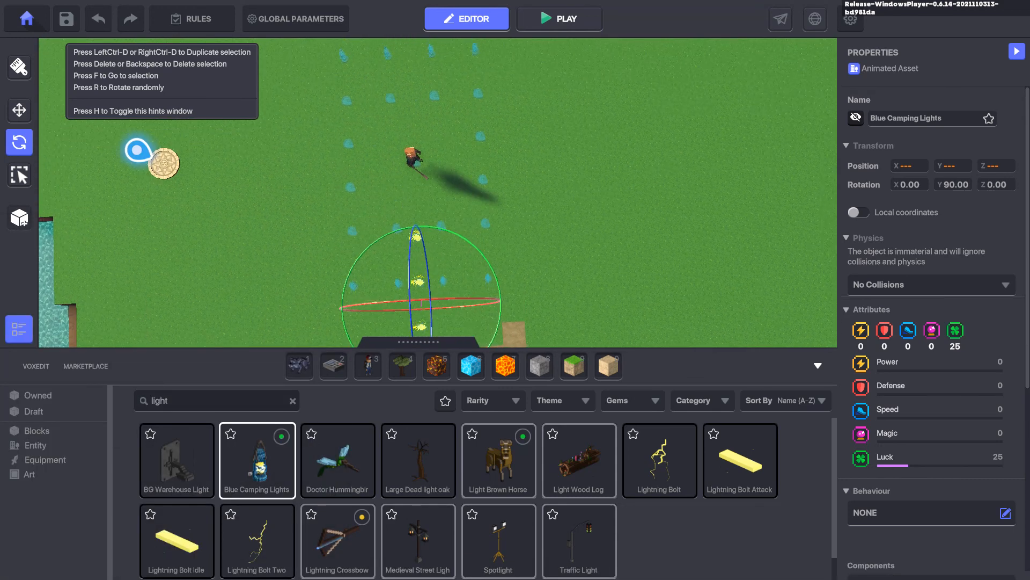
Step: Move the rotated row of lights alongside the shell ring on the side facing the spawn point
click(19, 110)
scroll(430, 258, down, 3)
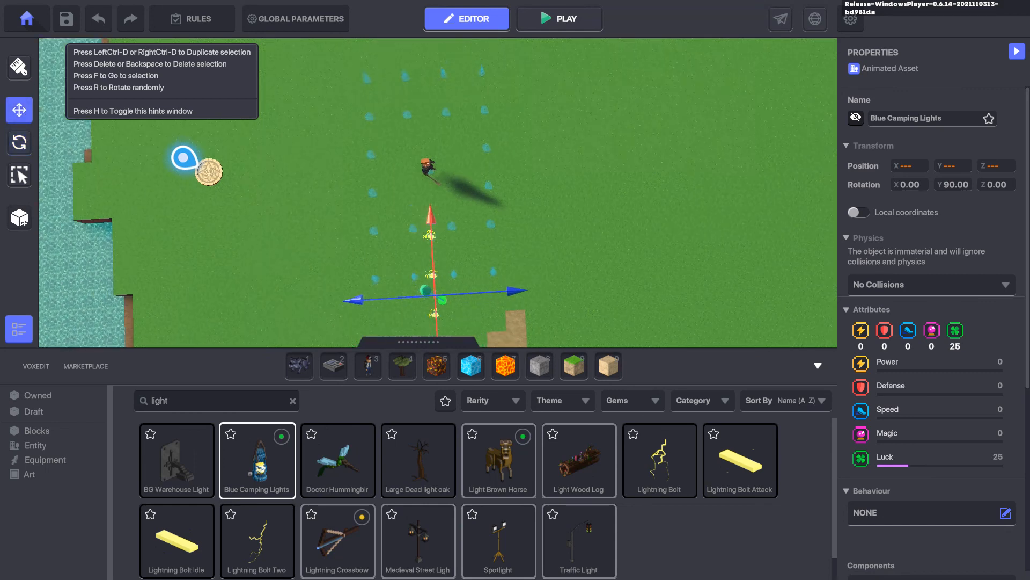
drag(441, 263, 341, 147)
right_drag(397, 215, 516, 180)
key(w)
key(a)
key(s)
key(w)
key(f)
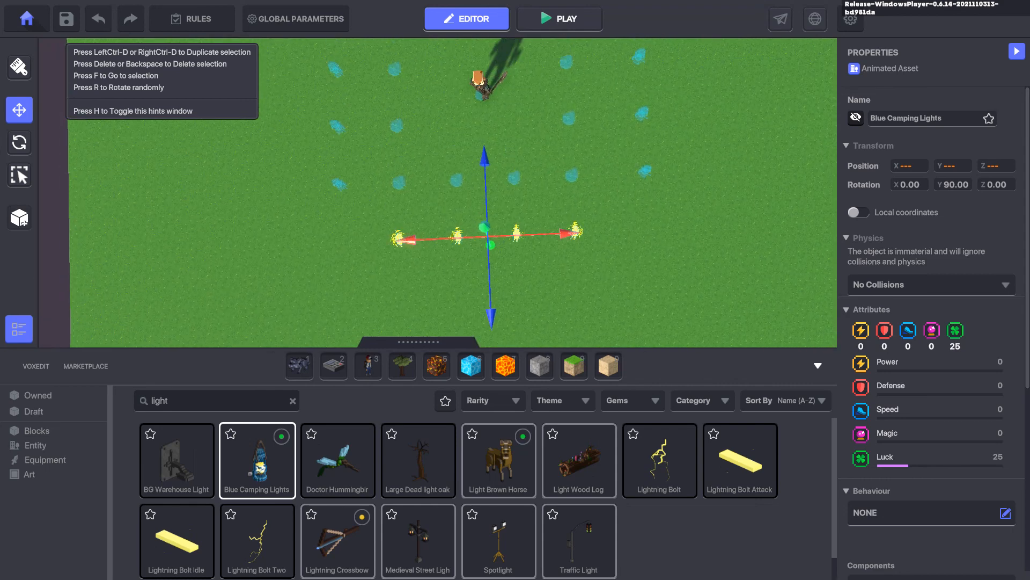
Step: Place a duplicate of the rotated light row along the opposite side of the shell ring
key(s)
key(e)
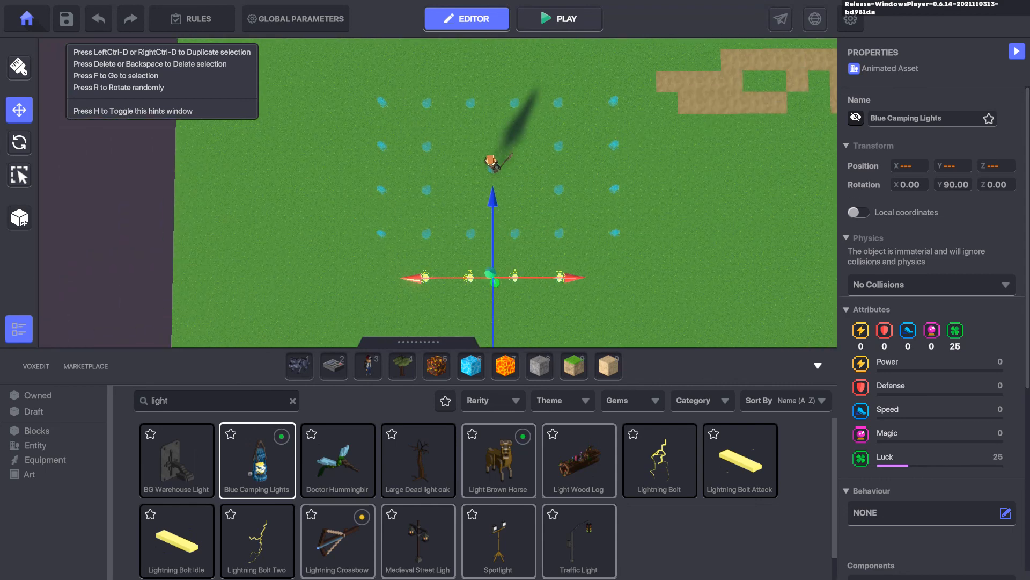
drag(493, 300, 493, 61)
Step: Fill the two far corners of the outer ring with copies of the side rows' end lights, one at X 9.00, Z 49.00
right_drag(493, 61, 340, 83)
key(d)
click(395, 140)
key(ctrl+d)
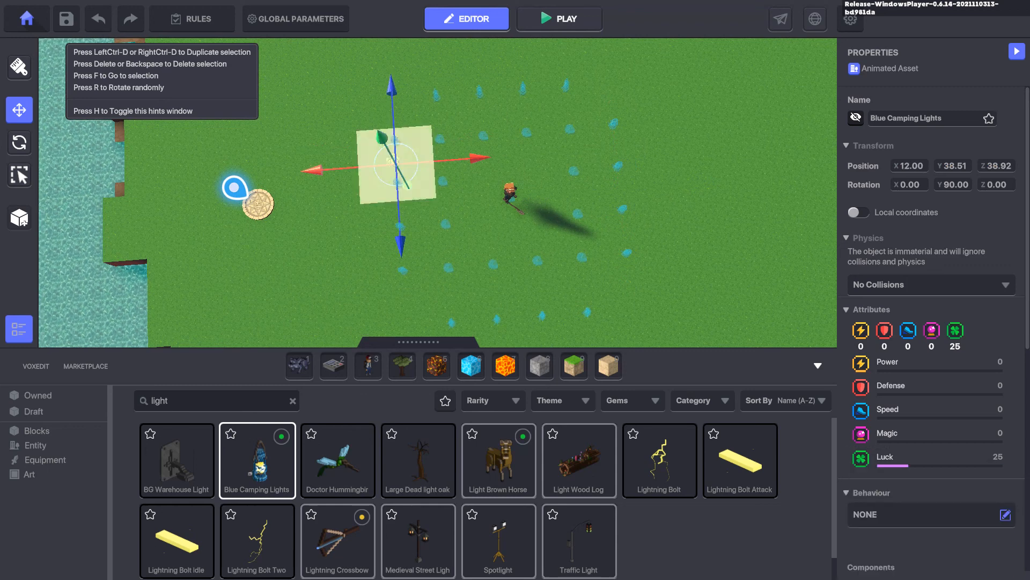
drag(396, 163, 395, 102)
click(614, 124)
drag(614, 124, 609, 86)
scroll(632, 129, down, 1)
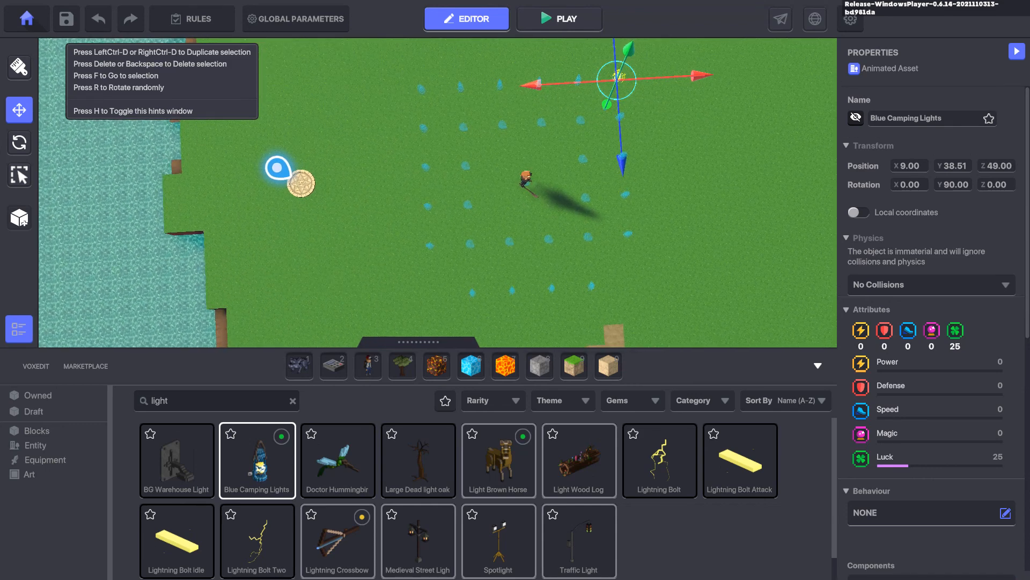
Step: Fill the two near corners of the outer ring with duplicated end lights, one at X 19.50, Z 49.00
click(642, 106)
drag(620, 251, 619, 252)
right_drag(619, 252, 606, 268)
click(617, 197)
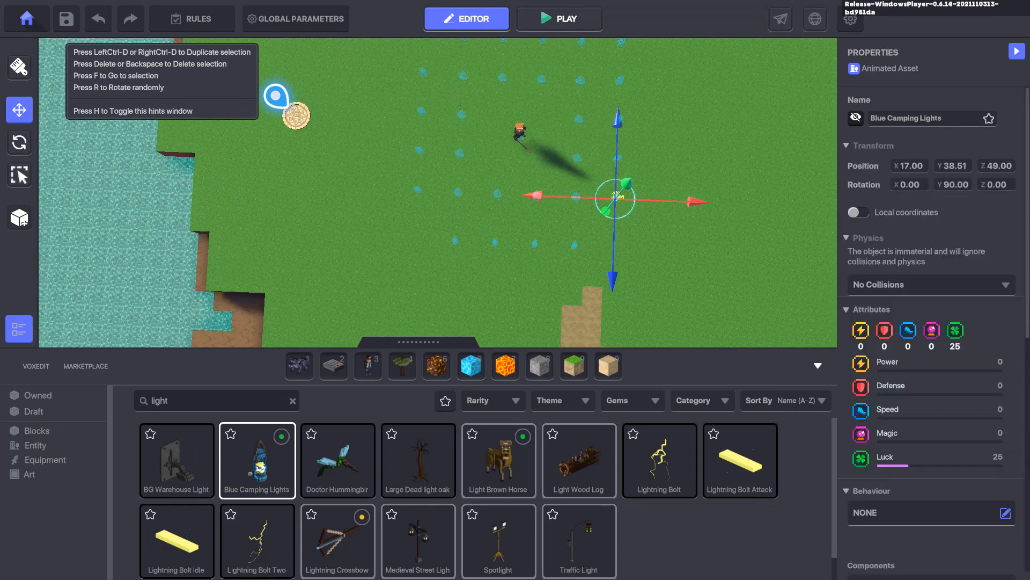
drag(616, 197, 427, 232)
key(ctrl+d)
right_drag(427, 232, 455, 191)
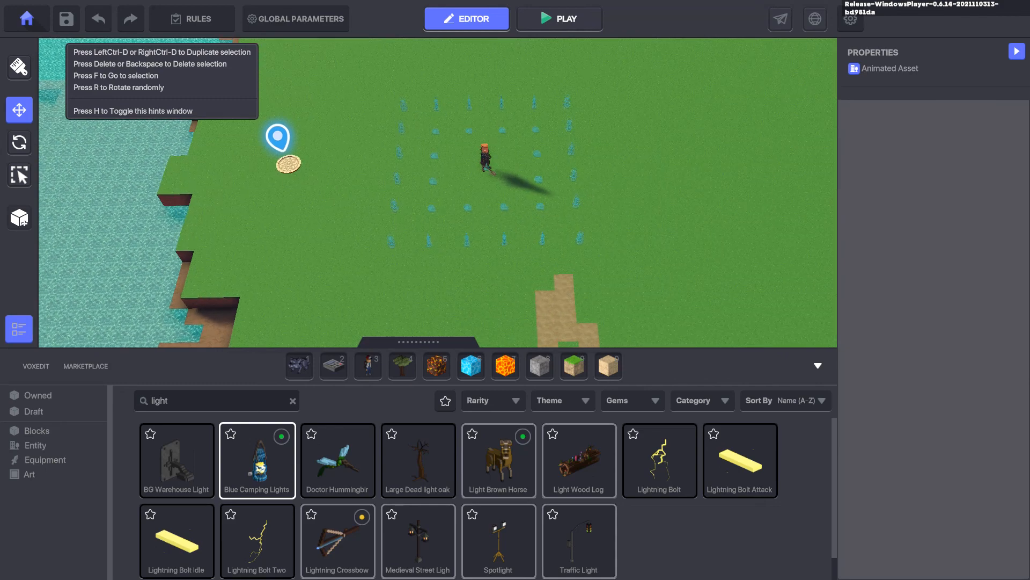
Step: Examine the inner shells, a side row of lights and the full Speaker logic of the corner light
drag(415, 126, 557, 219)
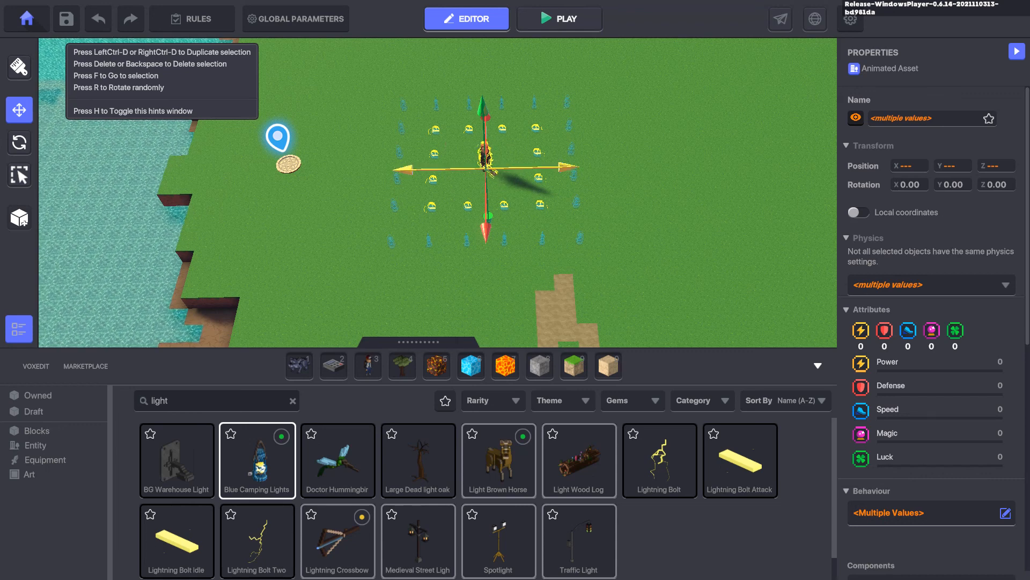
drag(597, 88, 561, 246)
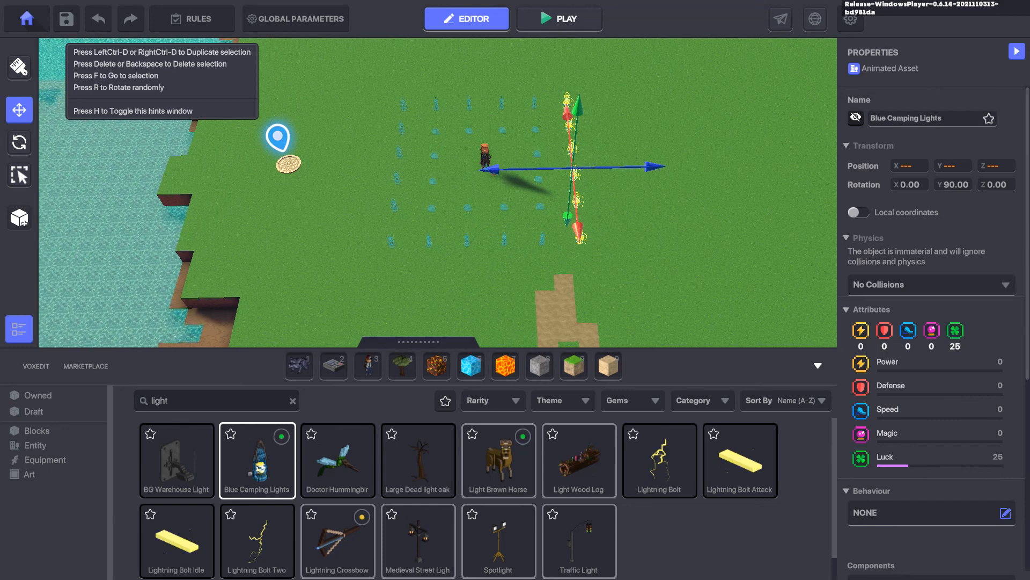
click(581, 238)
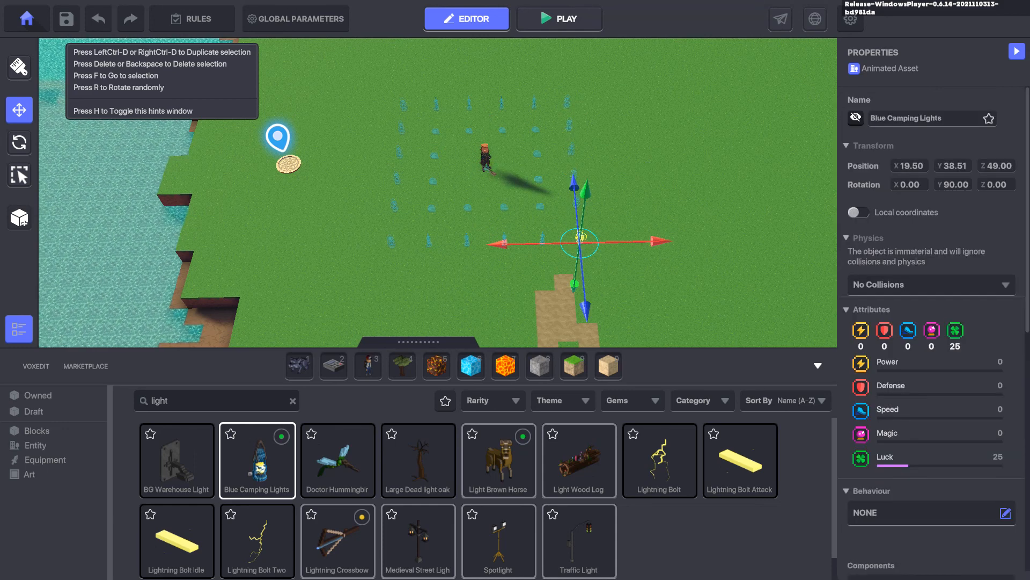
scroll(932, 333, down, 9)
click(932, 318)
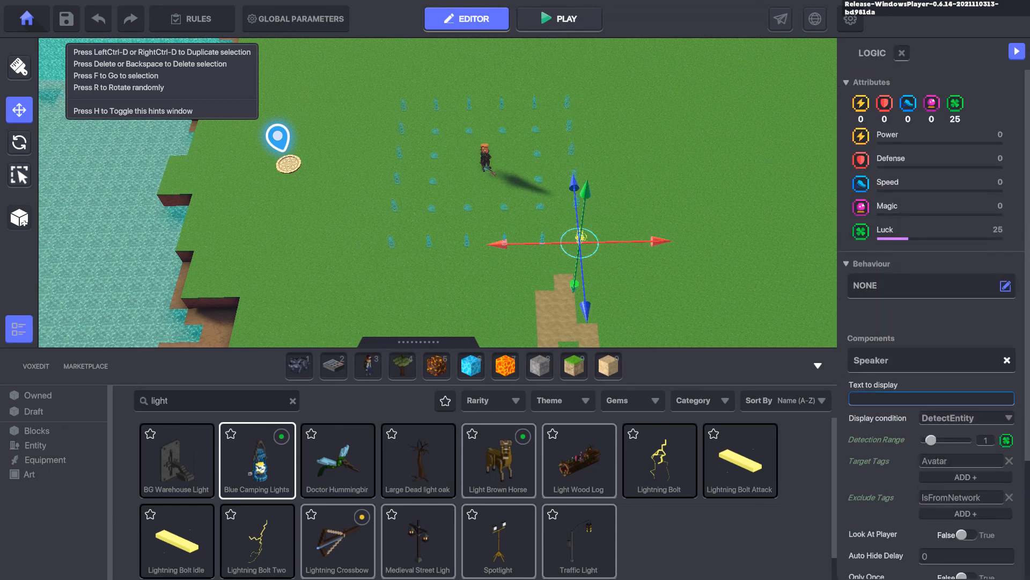
scroll(932, 322, down, 3)
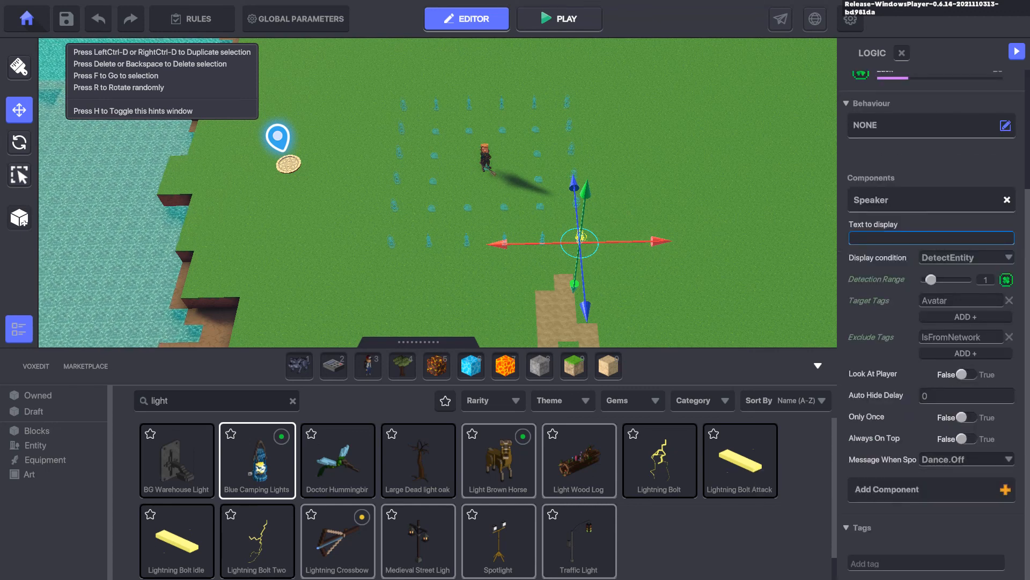
key(Escape)
Step: Move the axeman aside to uncover the hidden Nautilus Shell in the centre of the rings
scroll(486, 181, up, 10)
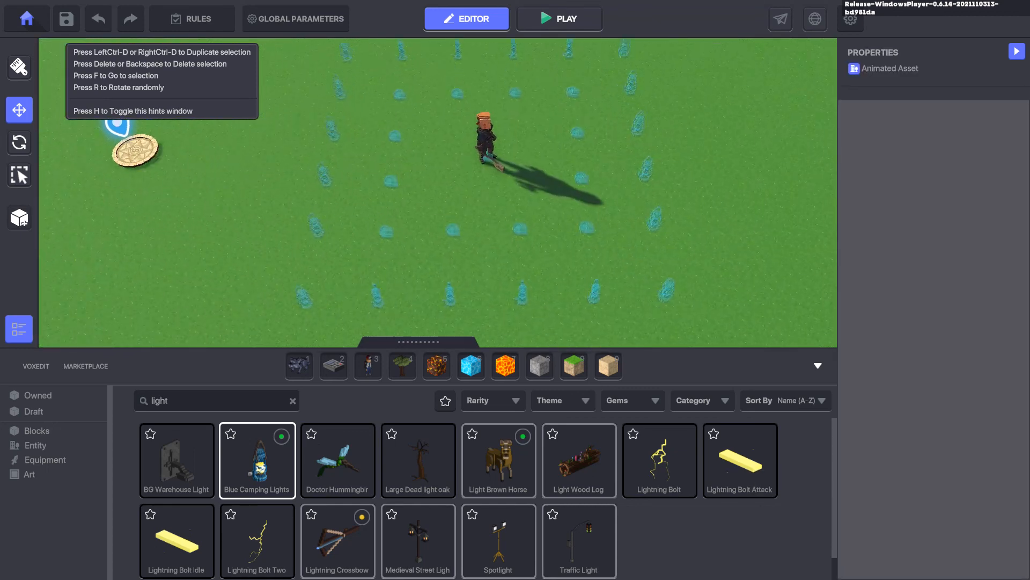
click(486, 102)
drag(442, 131, 333, 132)
key(Escape)
Step: Set the central Nautilus Shell's Message Broadcaster to send StopMan with Dance.Off as the required message
click(486, 124)
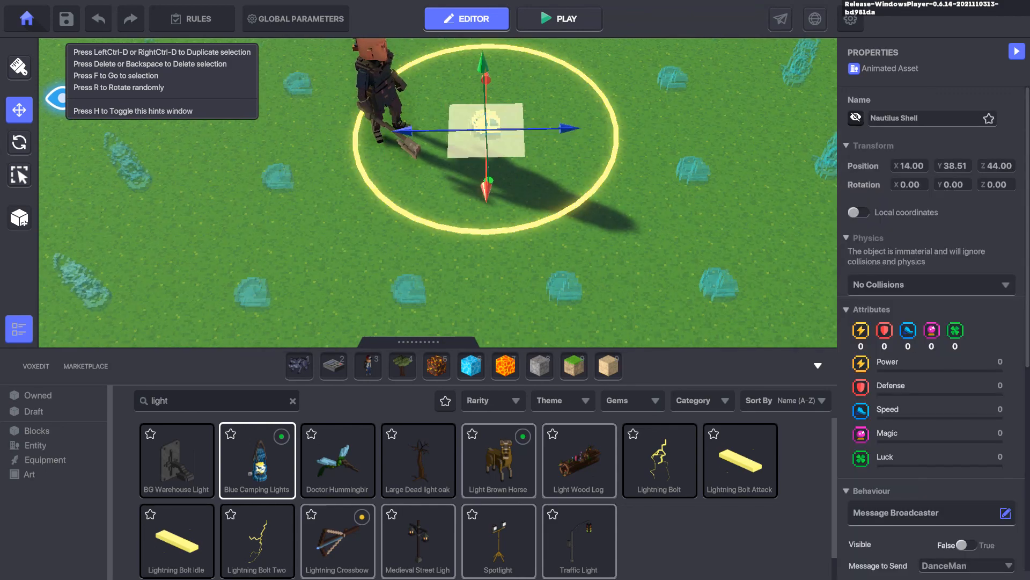
scroll(880, 327, down, 5)
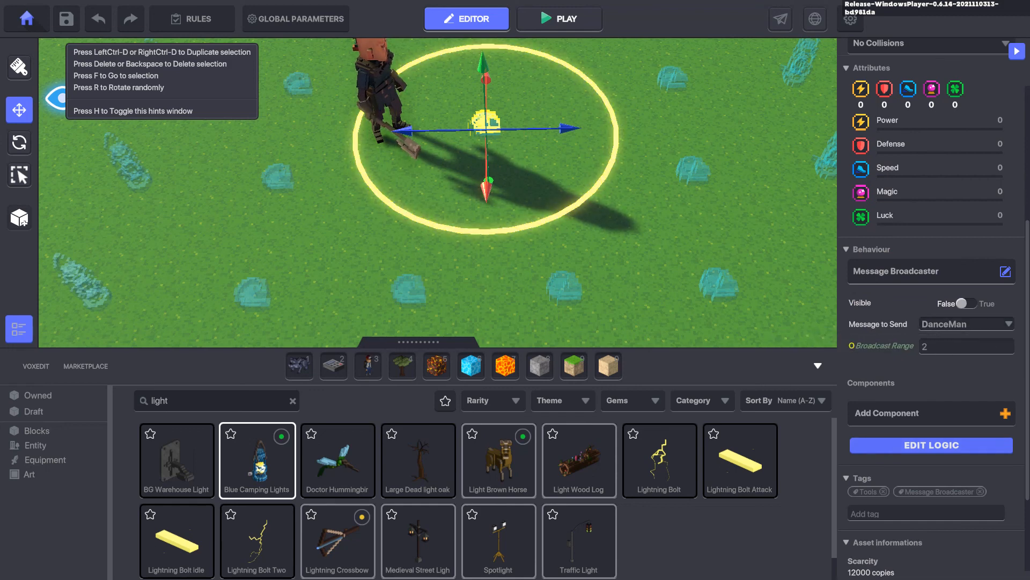
click(932, 445)
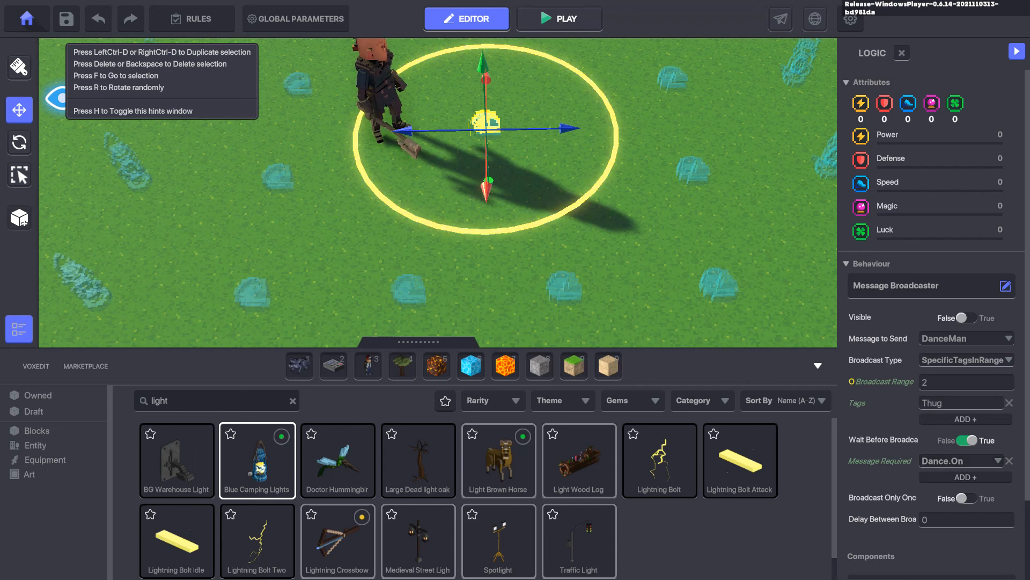
click(480, 174)
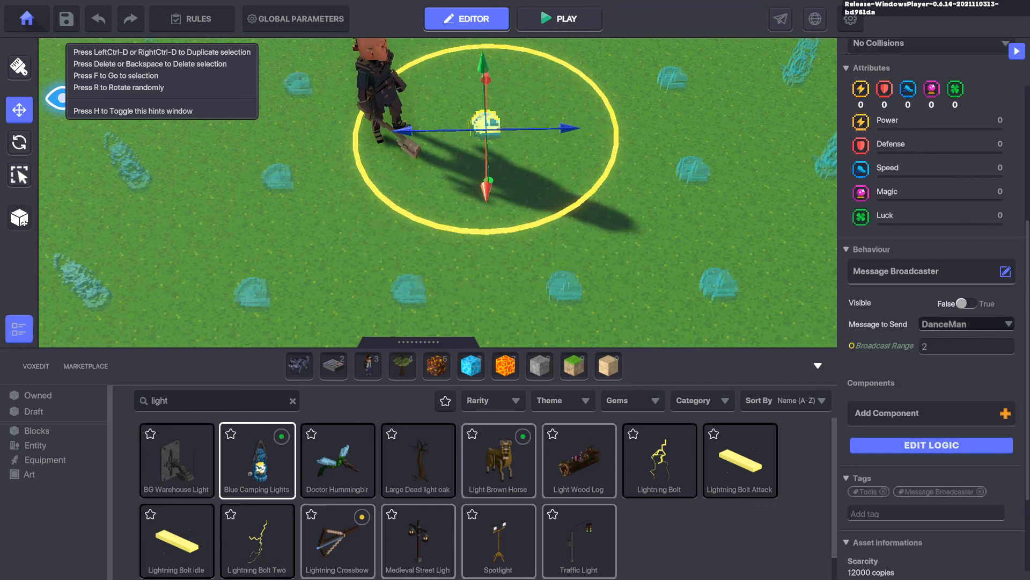
click(966, 324)
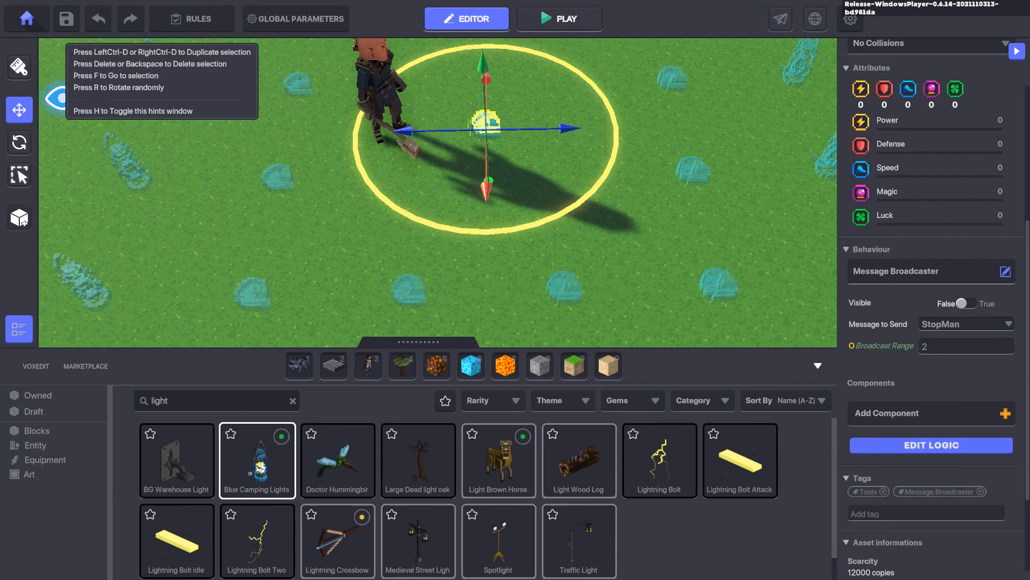
click(932, 445)
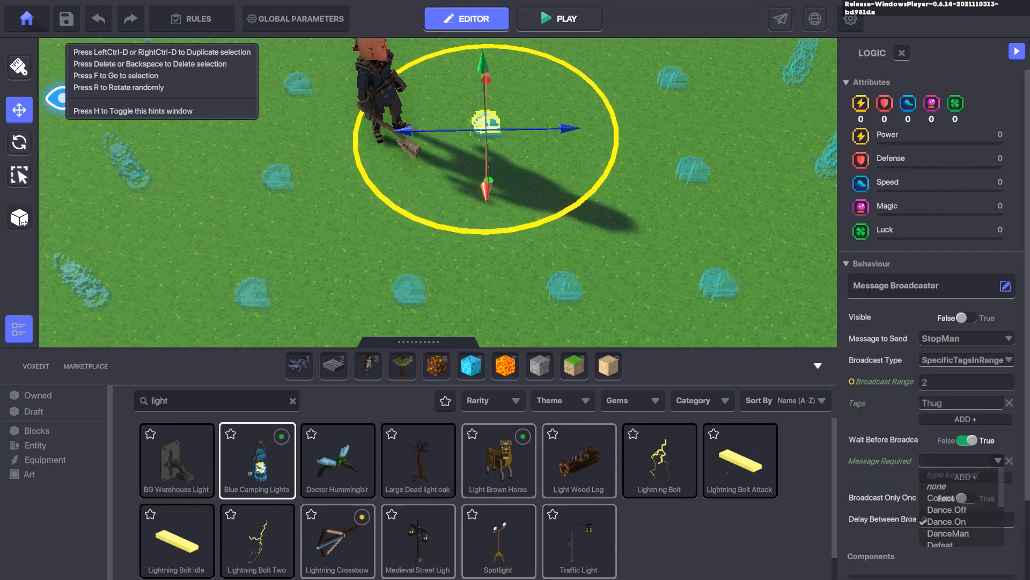
text(.Off)
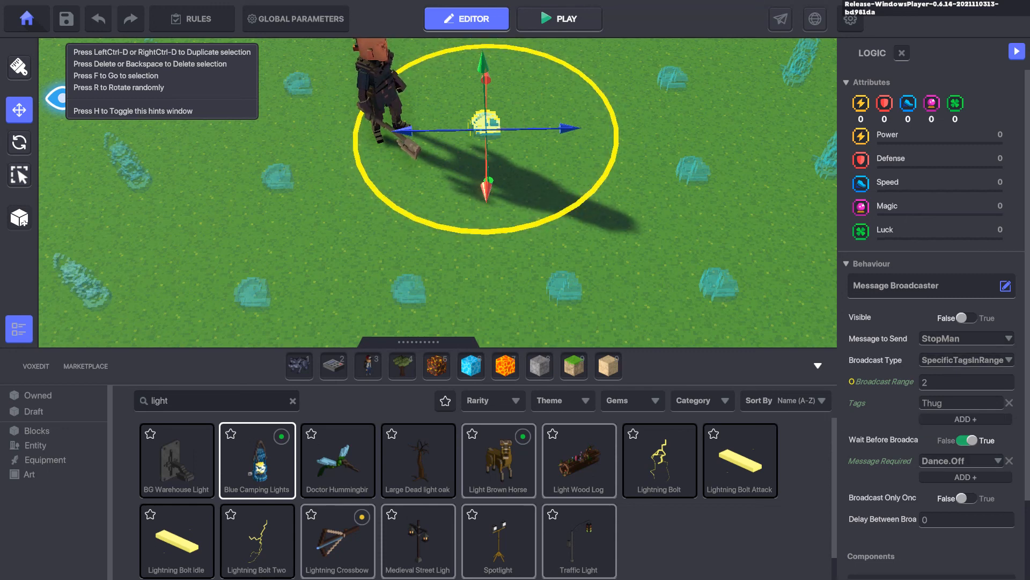
Step: Move the axeman back toward the central shell and bring up its Toggle Behaviour settings
click(383, 100)
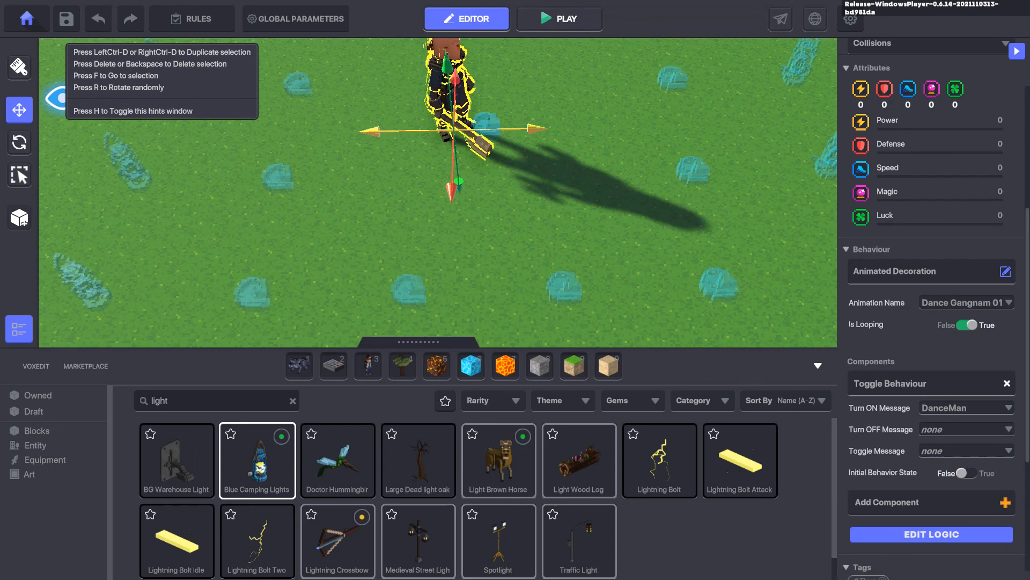
scroll(581, 199, down, 4)
mouse_move(582, 199)
right_down()
mouse_move(577, 145)
mouse_move(472, 134)
mouse_move(609, 140)
mouse_move(633, 153)
right_up()
scroll(577, 145, down, 2)
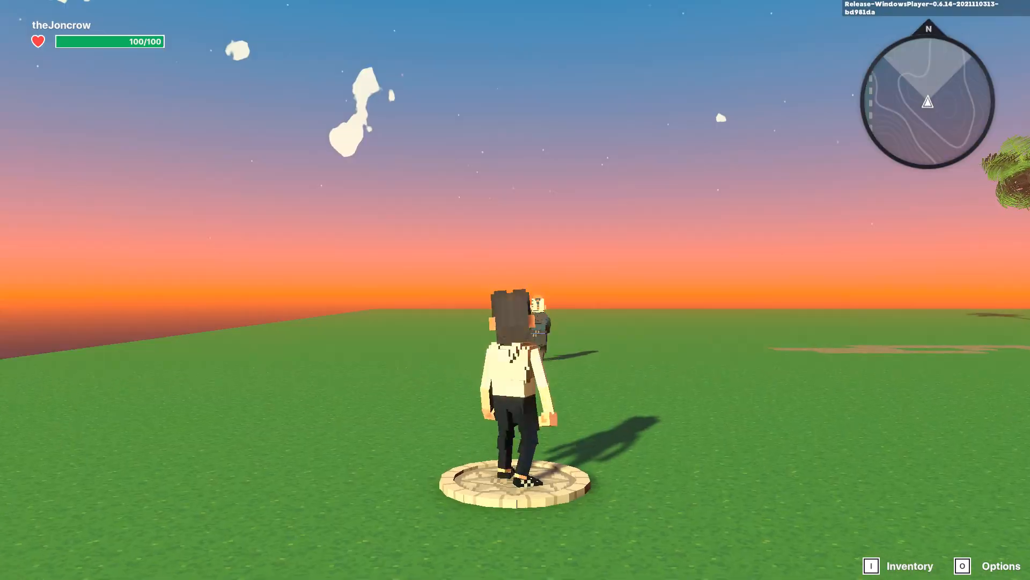
Step: Run the character from the spawn point around the axeman and up beside him to test the dance trigger
key(w)
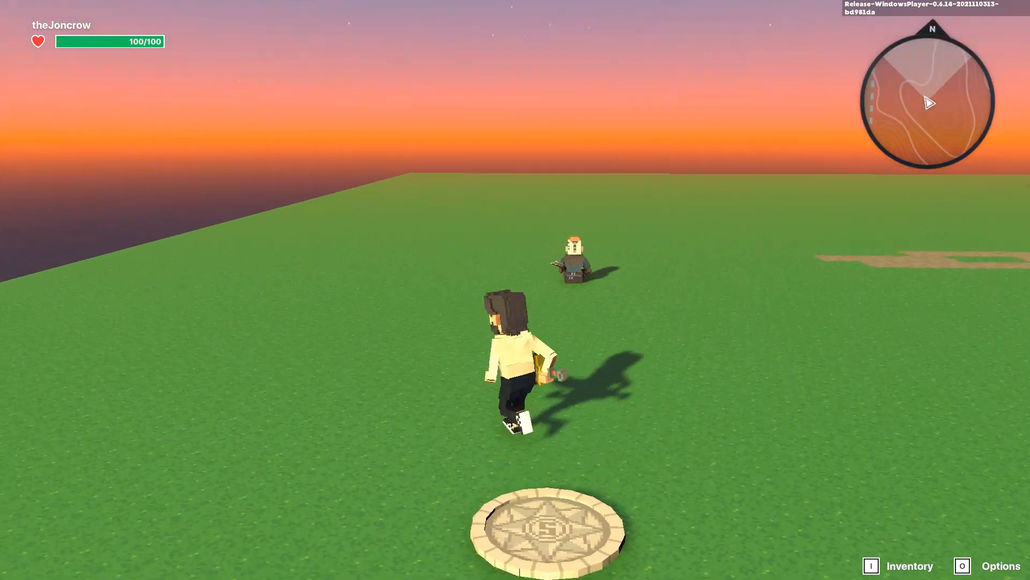
key(a)
key(w)
key(a)
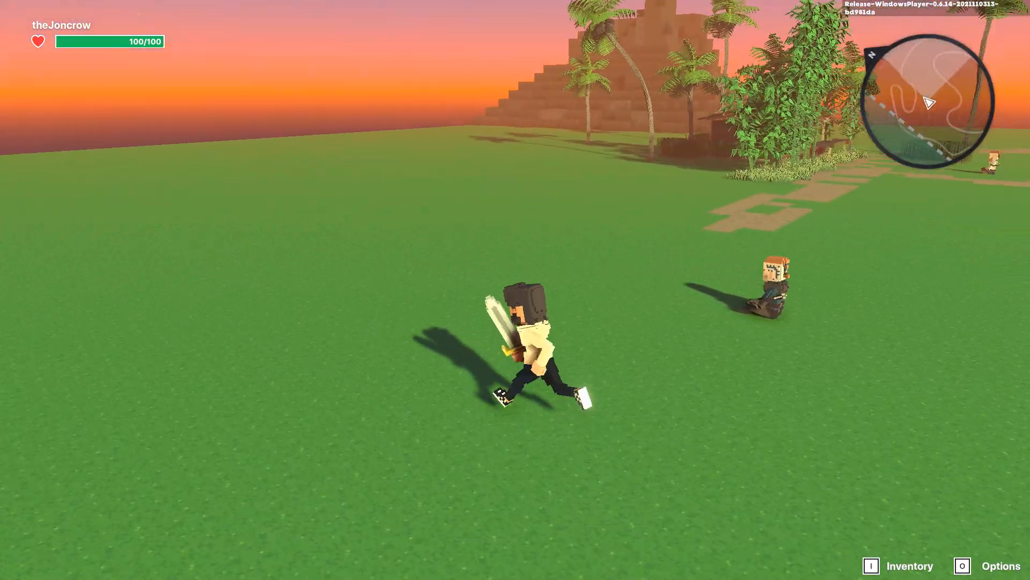
key(w)
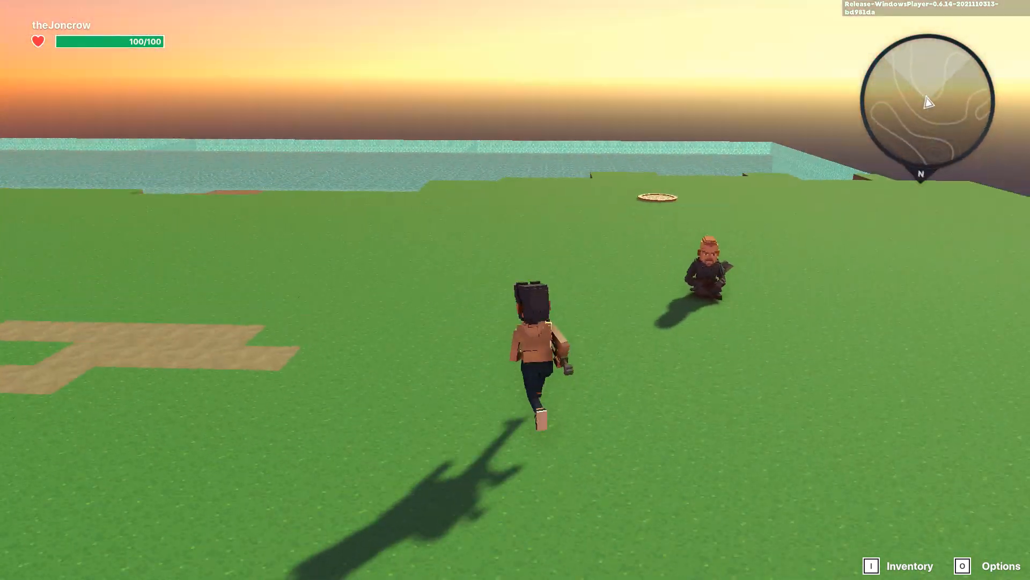
key(d)
key(w)
key(a)
key(s)
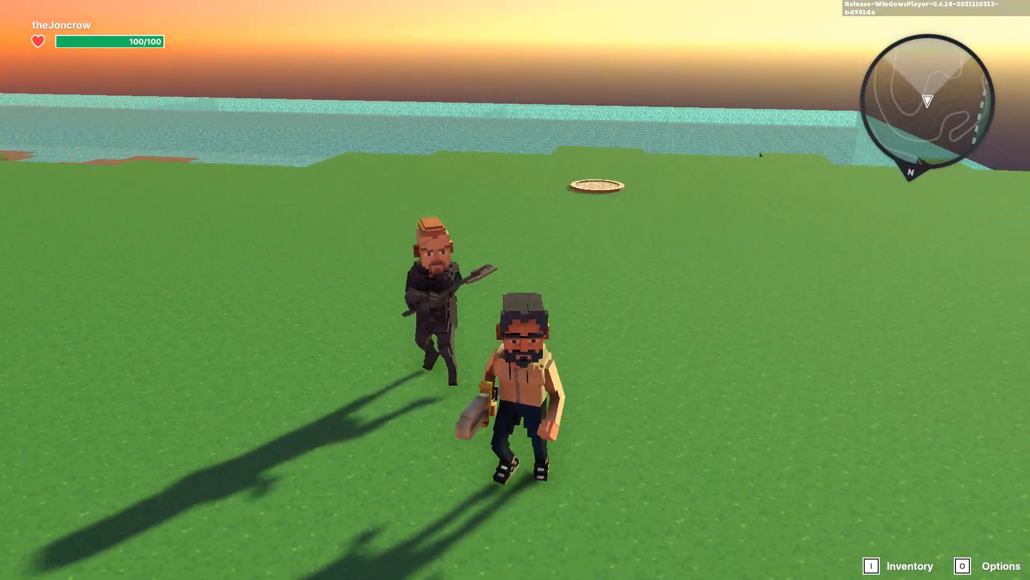
Step: Circle the axeman and run back out to the spawn point to test the outer ring's stop trigger
key(w)
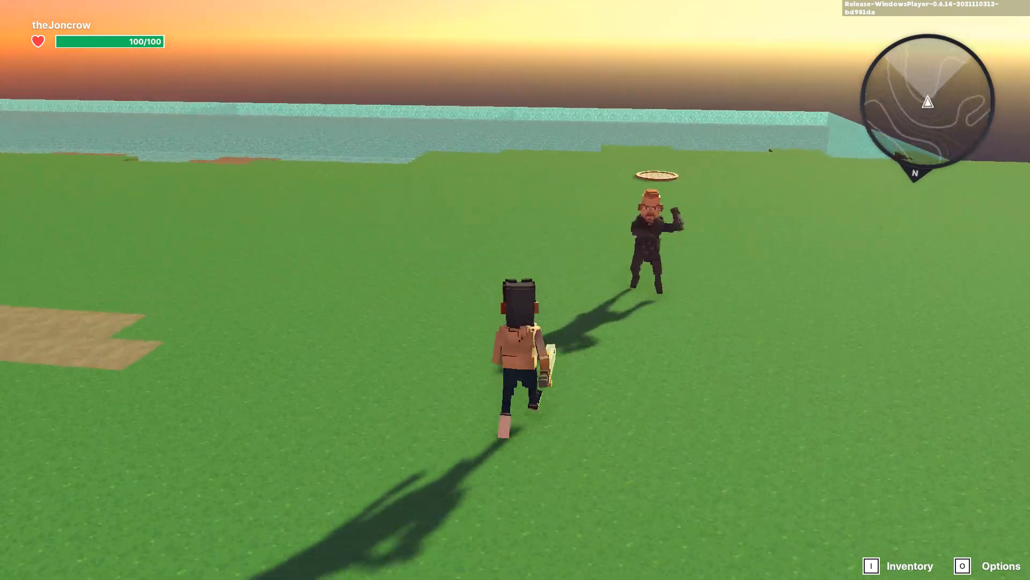
key(a)
key(d)
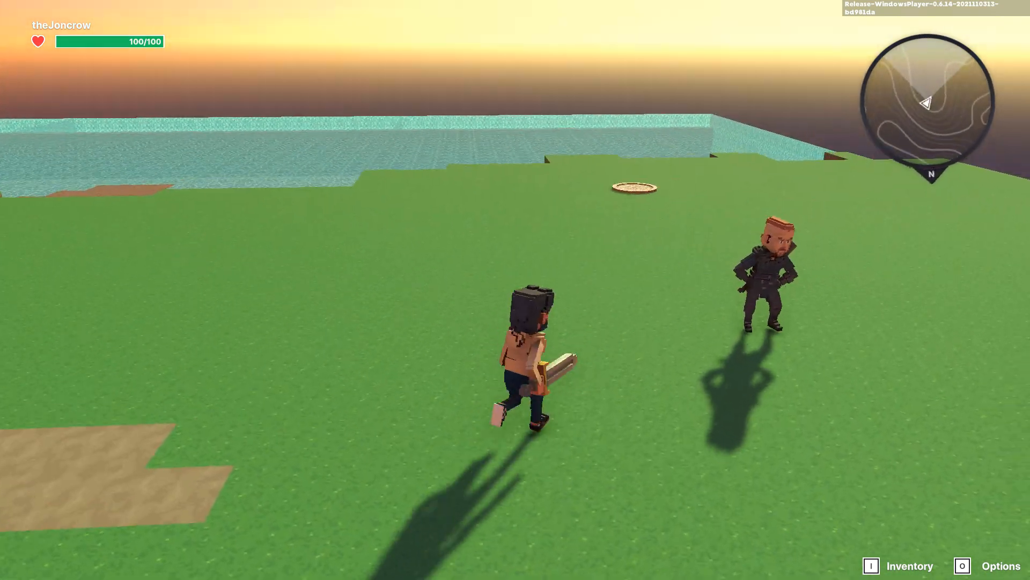
key(w)
key(a)
key(s)
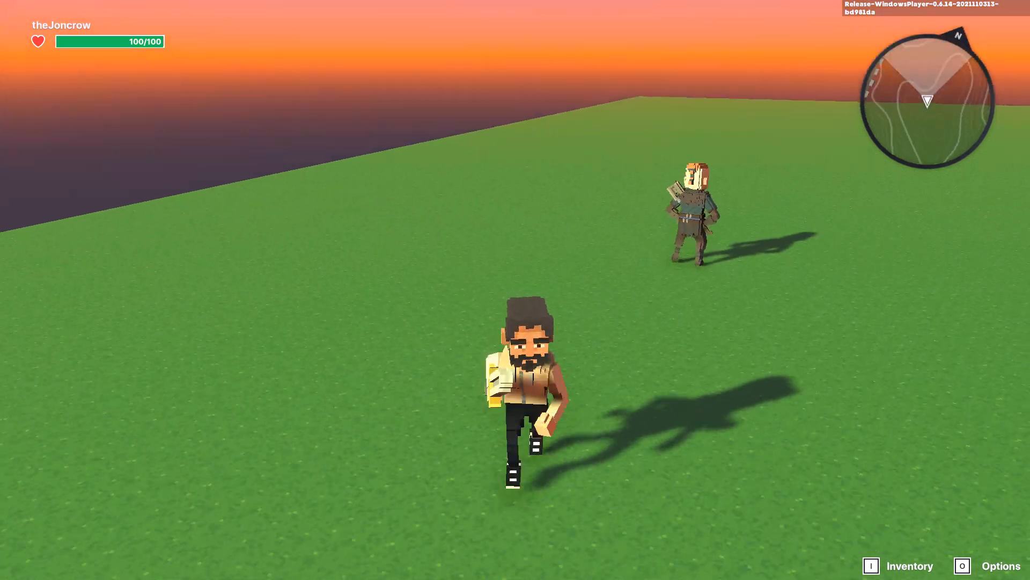
key(w)
key(a)
key(d)
key(s)
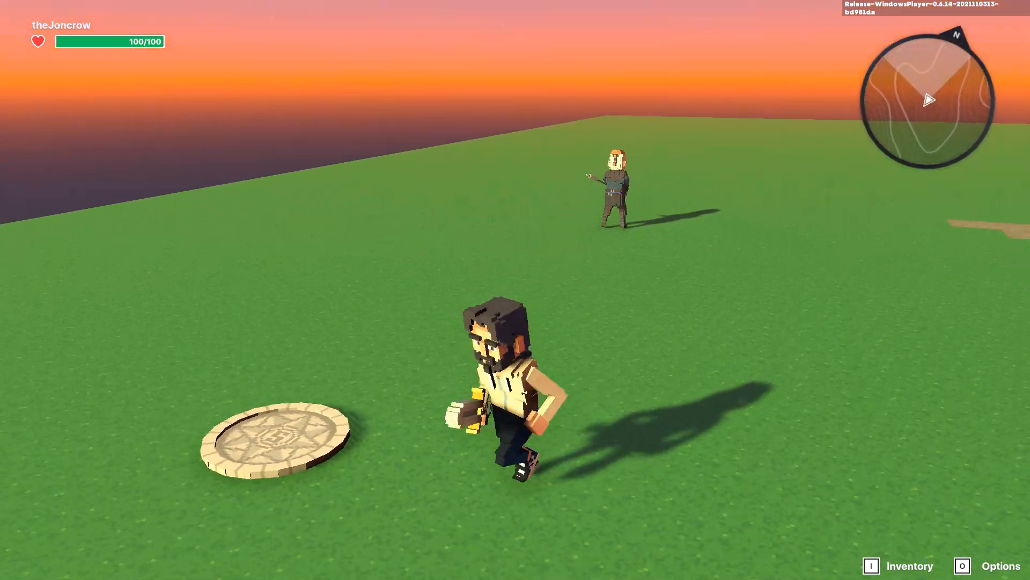
key(a)
key(space)
Step: Select the axeman in the editor and review his Animated Decoration and Toggle Behaviour settings
key(w)
key(w)
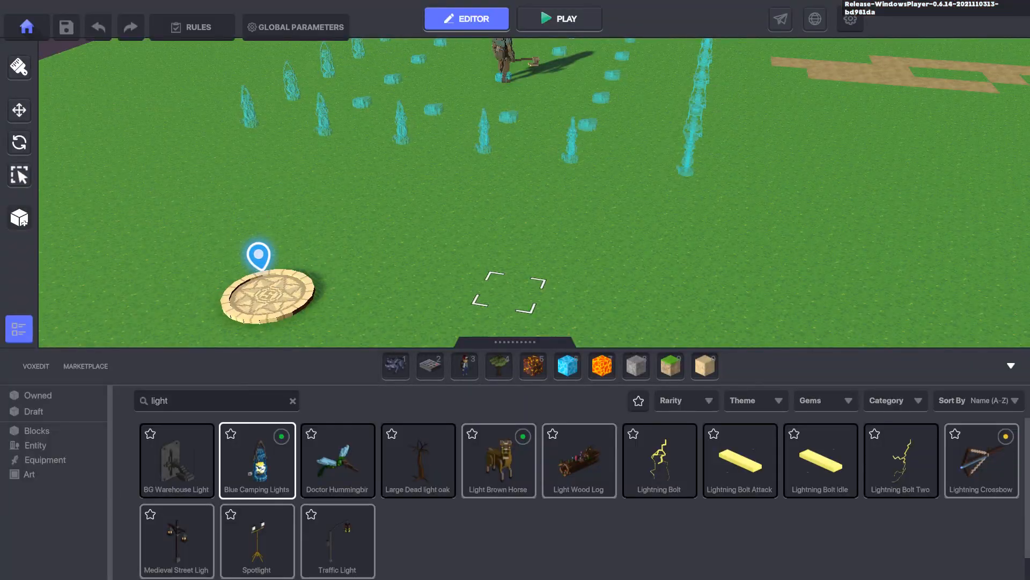
key(w)
key(w)
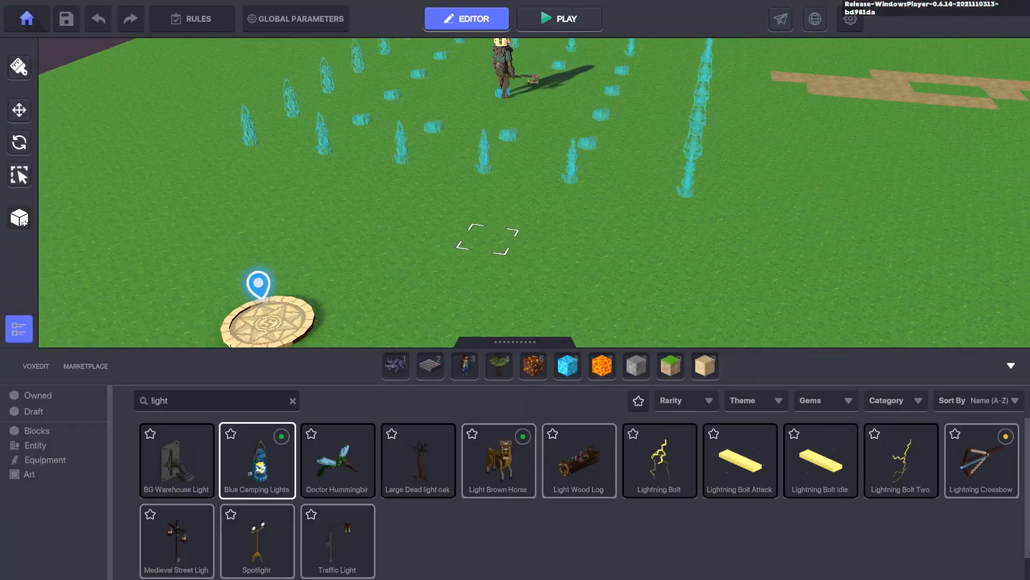
click(501, 297)
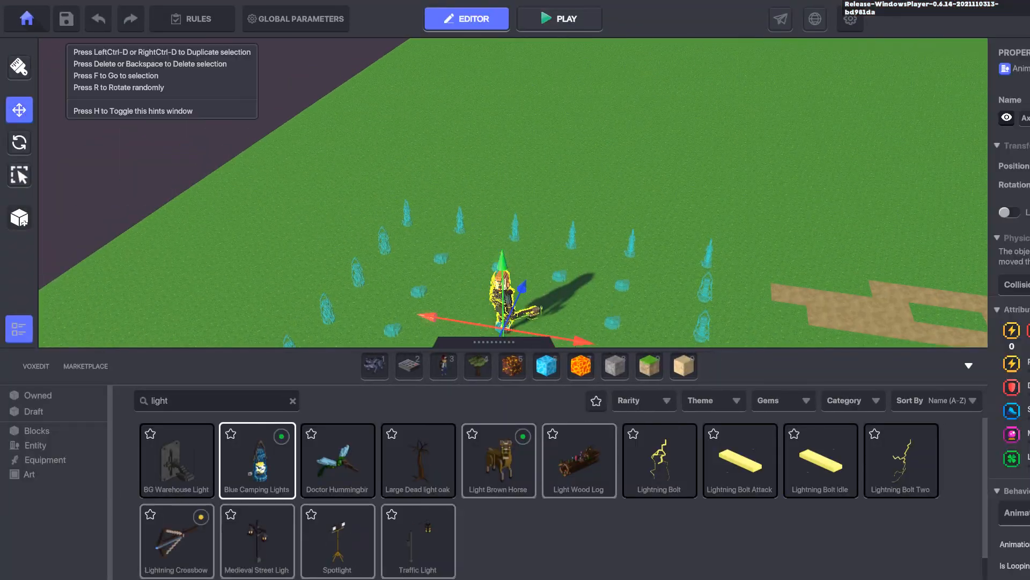
scroll(945, 326, down, 6)
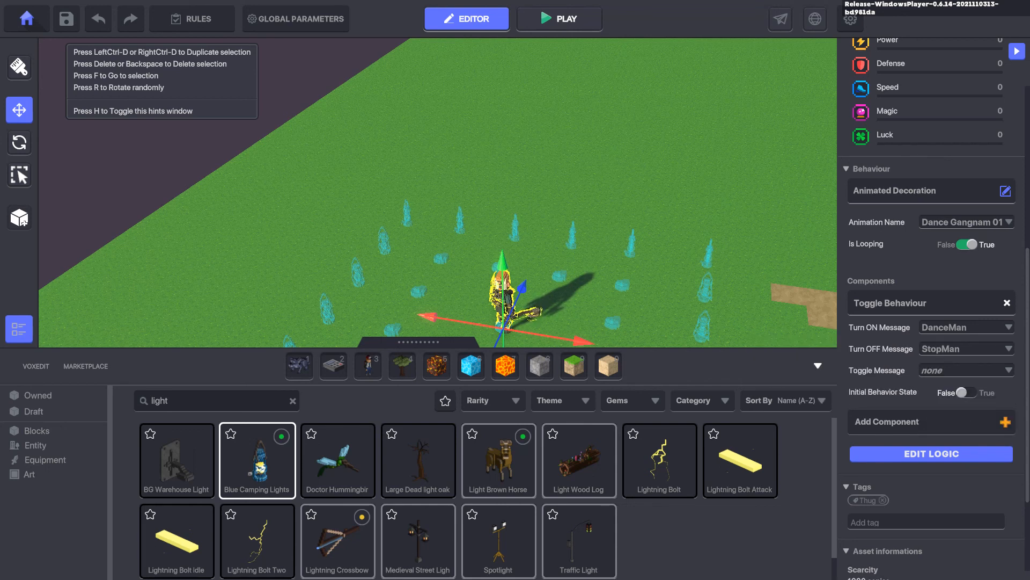
Step: Start another play test and run the character in close to the axeman to trigger his dance
click(560, 20)
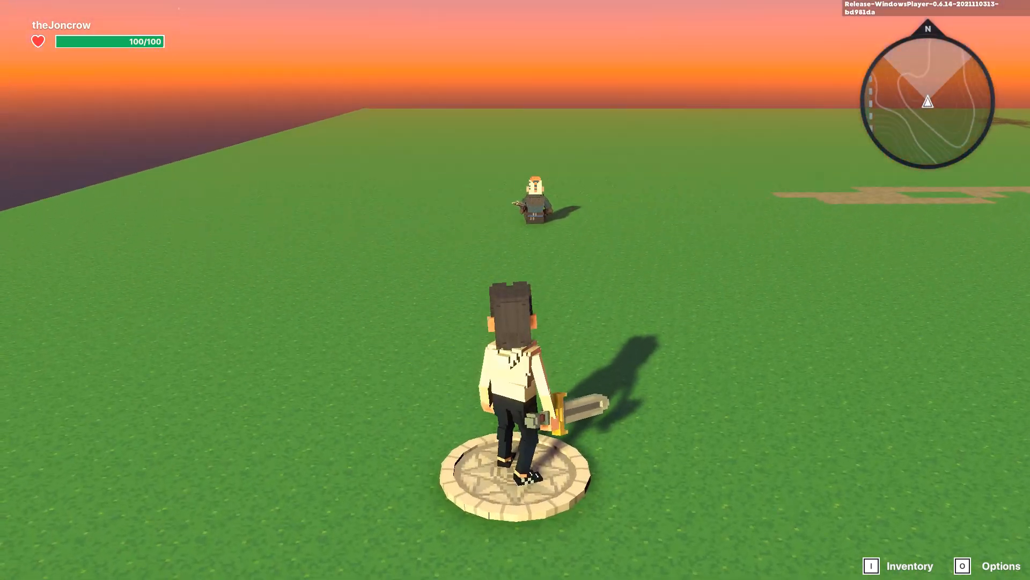
key(d)
key(w)
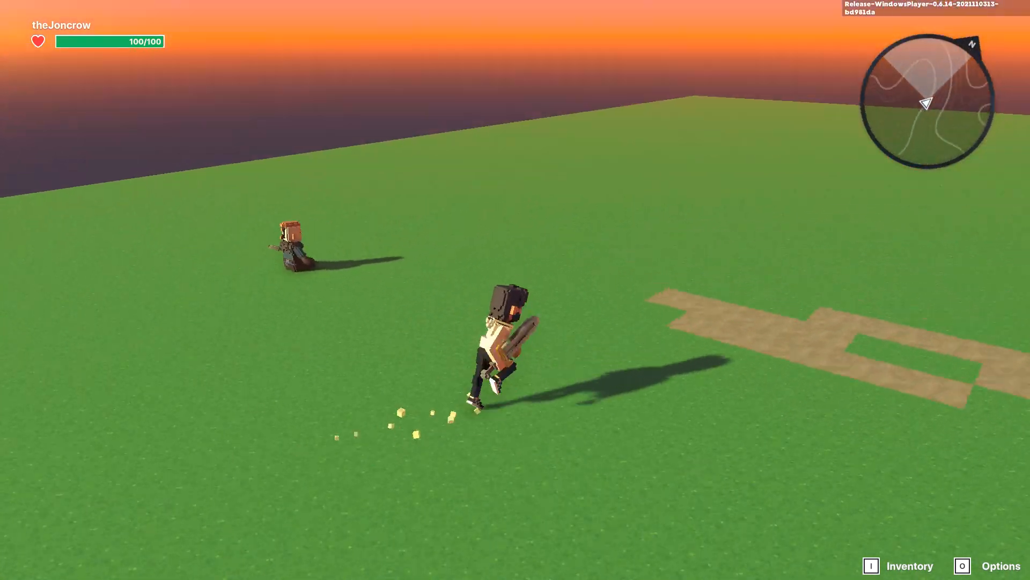
key(w)
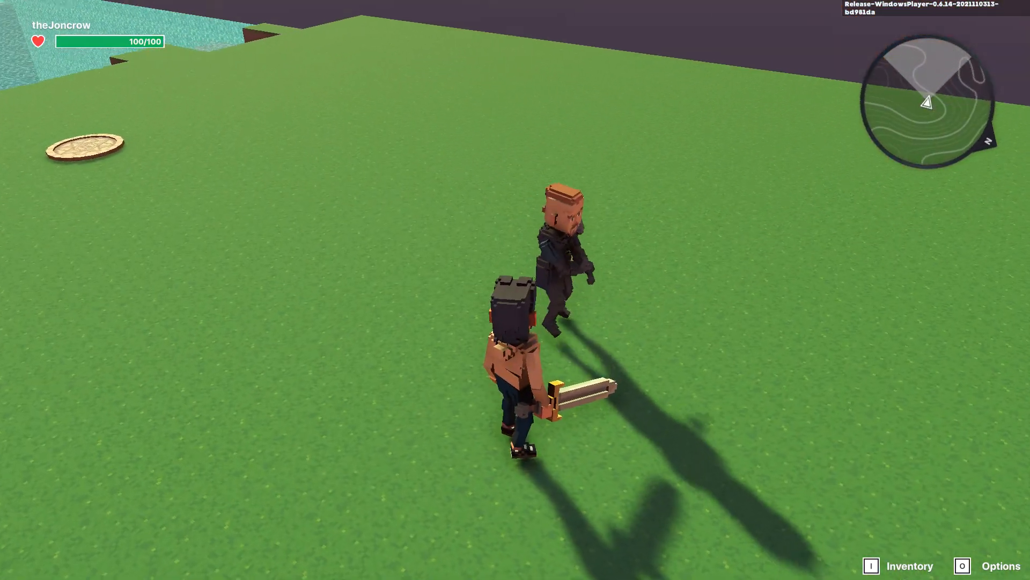
click(515, 290)
key(a)
key(s)
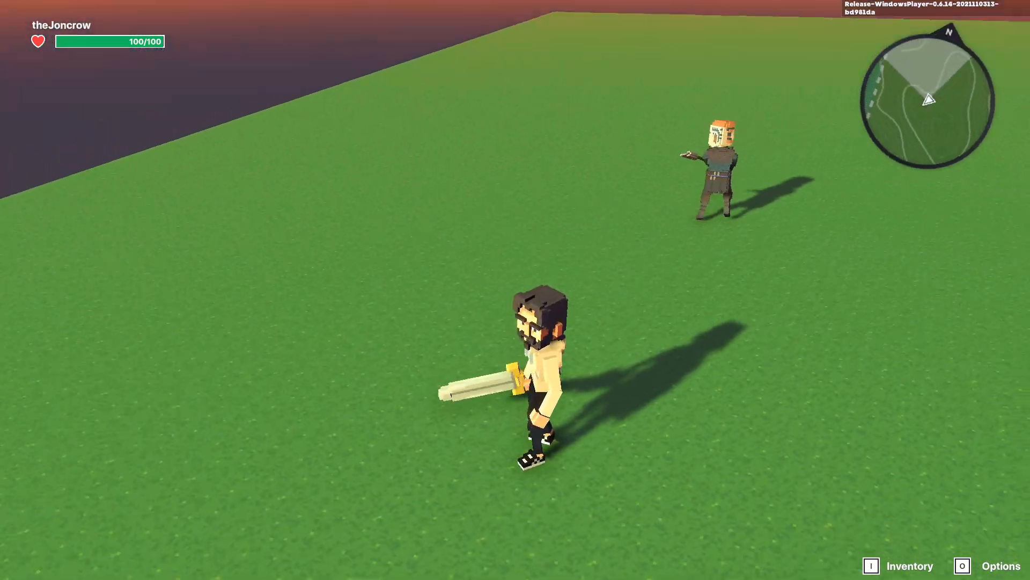
key(w)
key(w)
click(516, 289)
key(s)
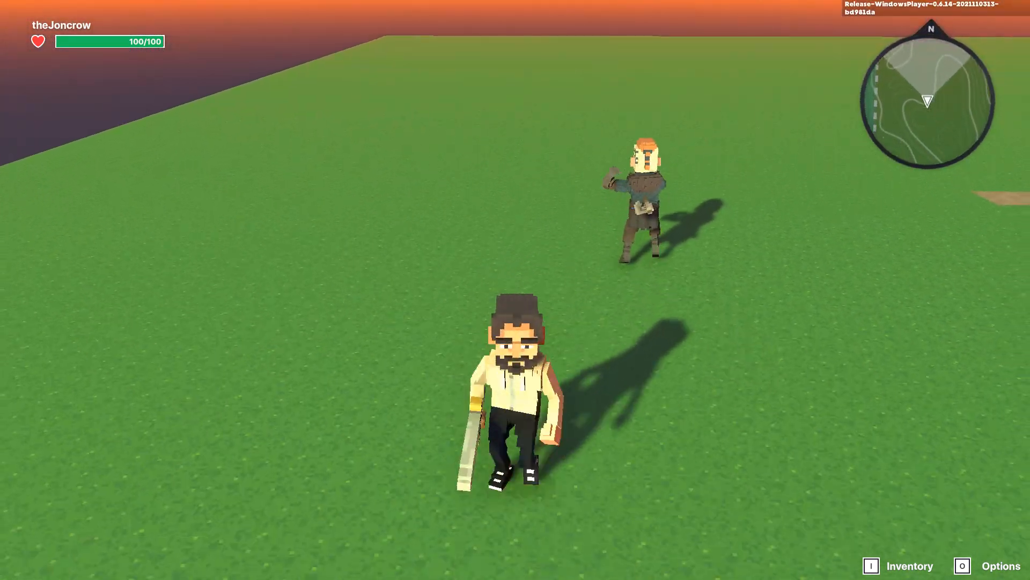
Step: Cross in and out of the hidden rings on different sides of the axeman to test starting and stopping the dance
key(w)
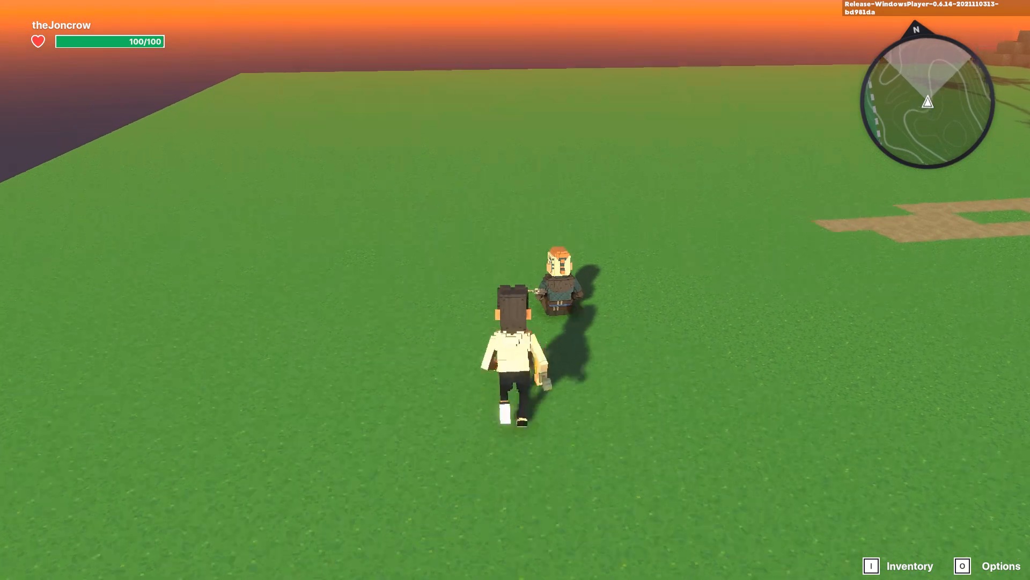
key(a)
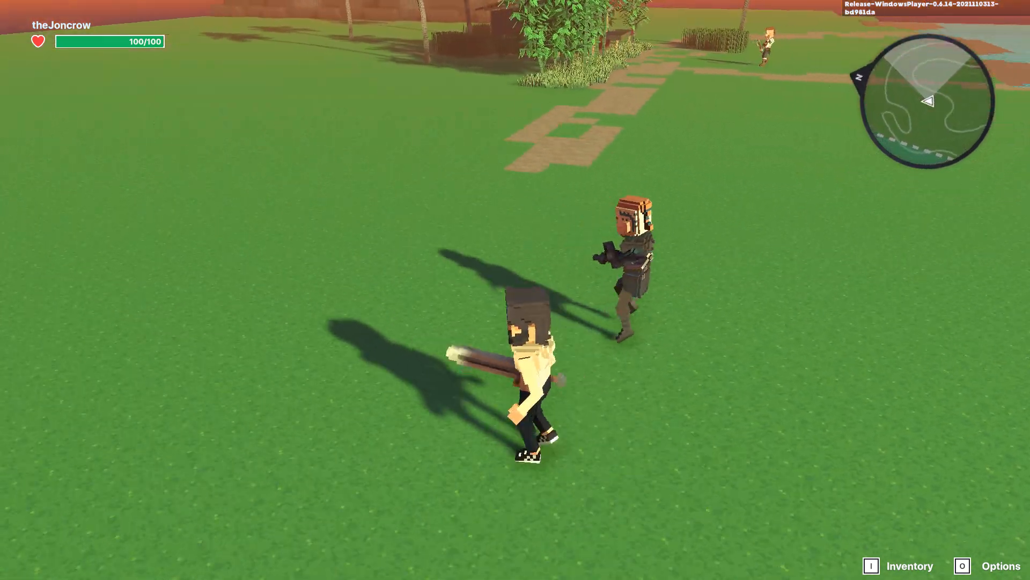
key(s)
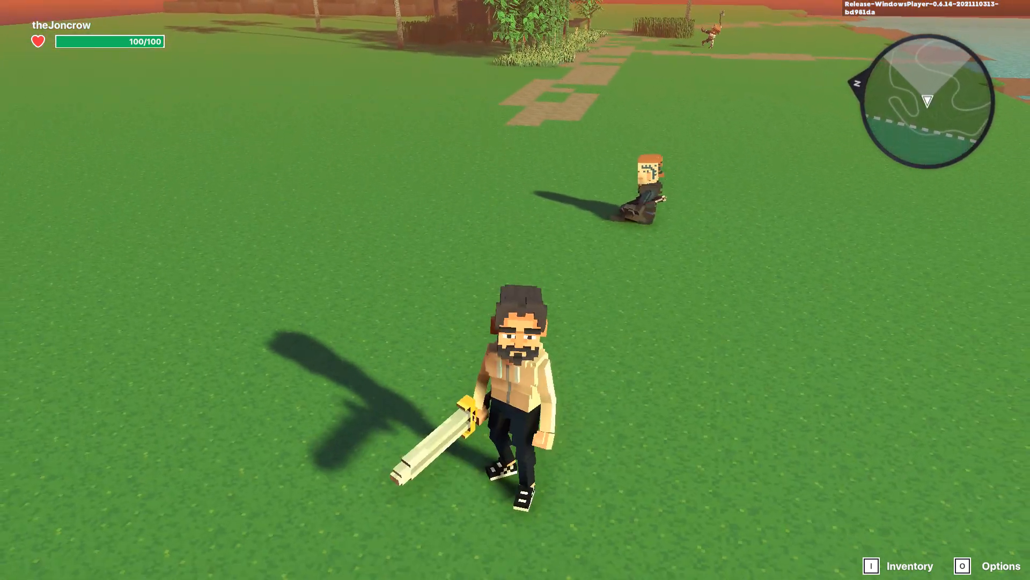
key(a)
key(w)
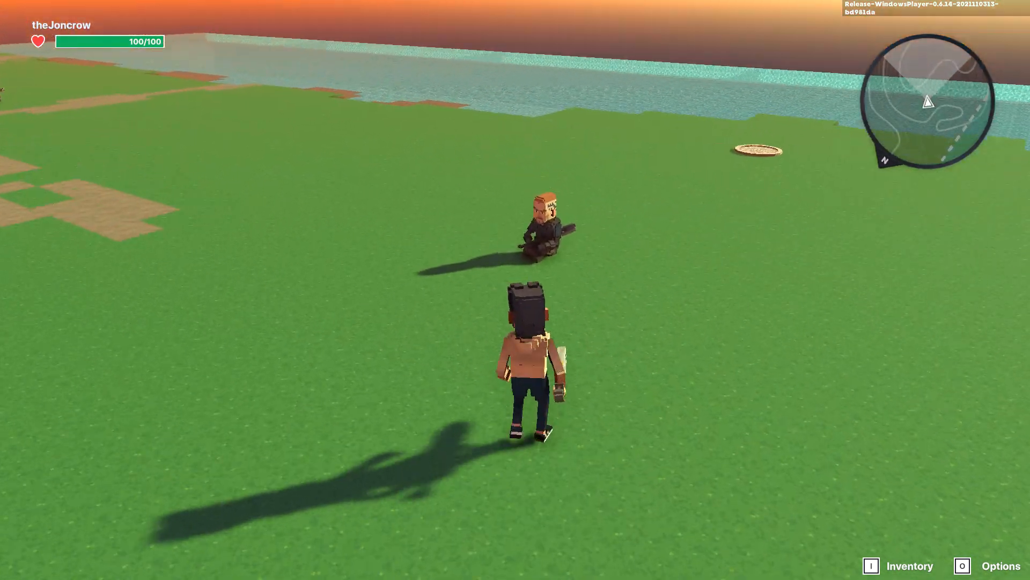
key(s)
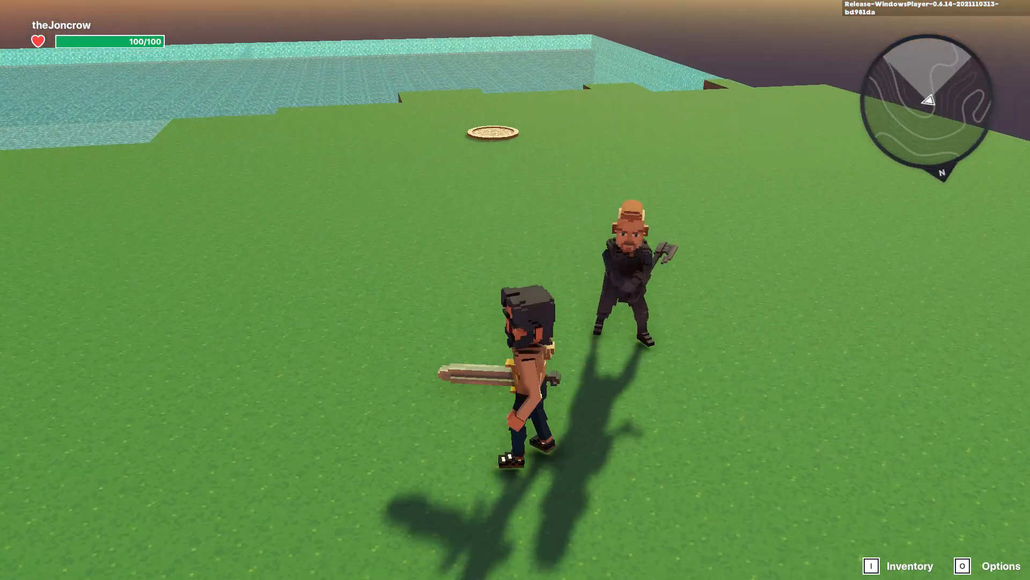
key(a)
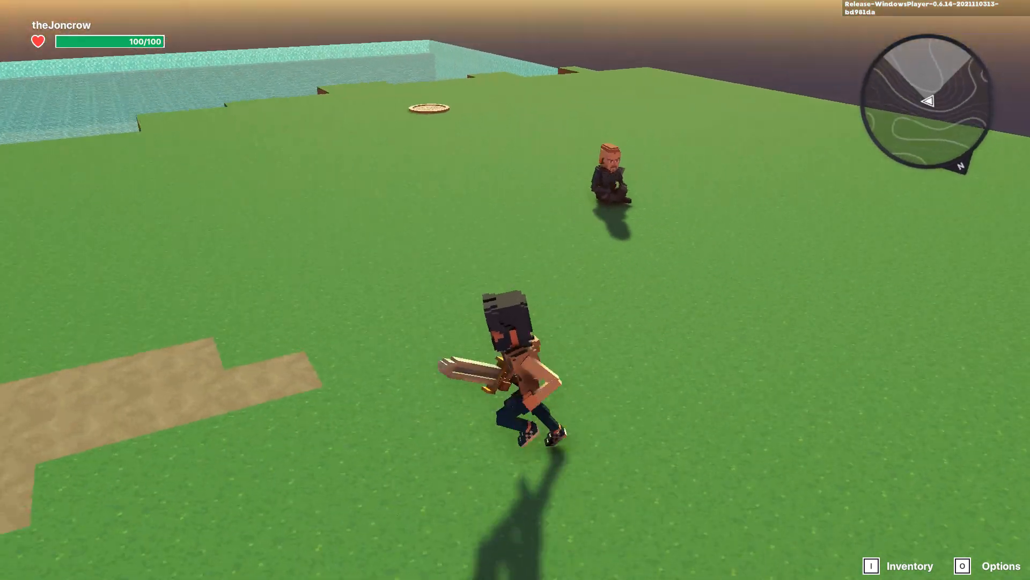
key(w)
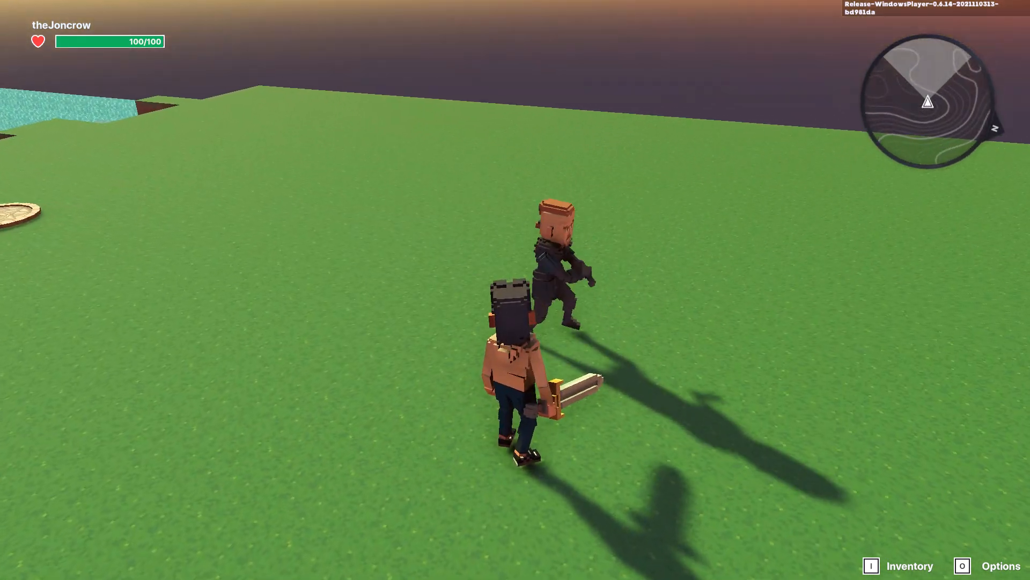
Step: Back away from the dancing axeman and weave across the ring boundary to test where the dance stops
key(s)
key(a)
key(s)
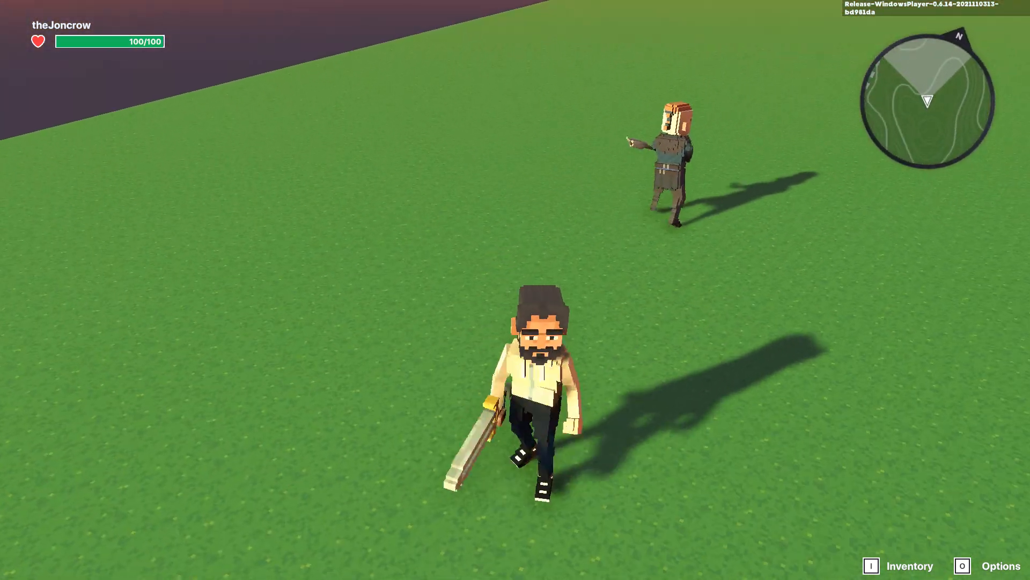
key(w)
key(d)
key(s)
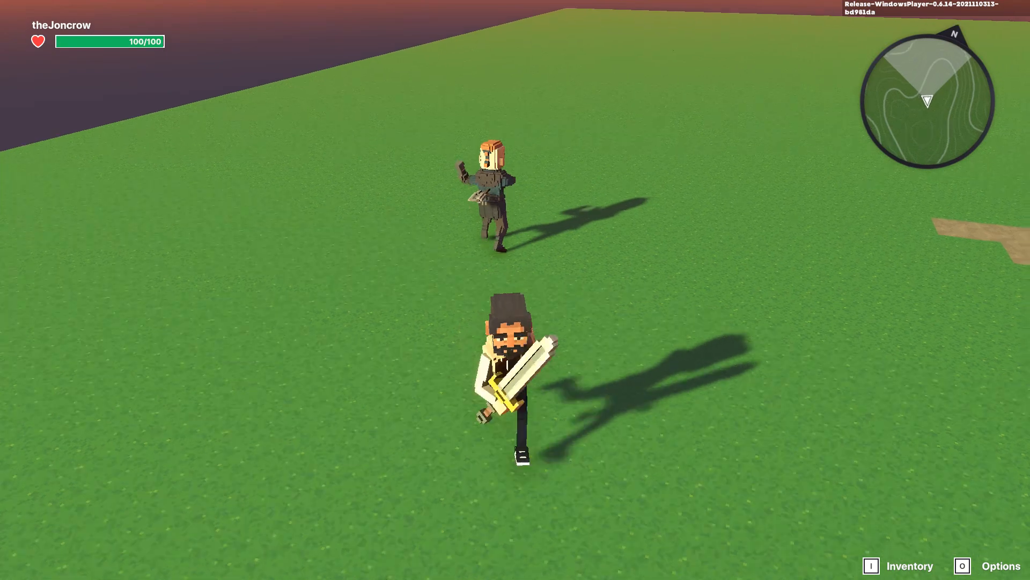
key(w)
key(a)
key(s)
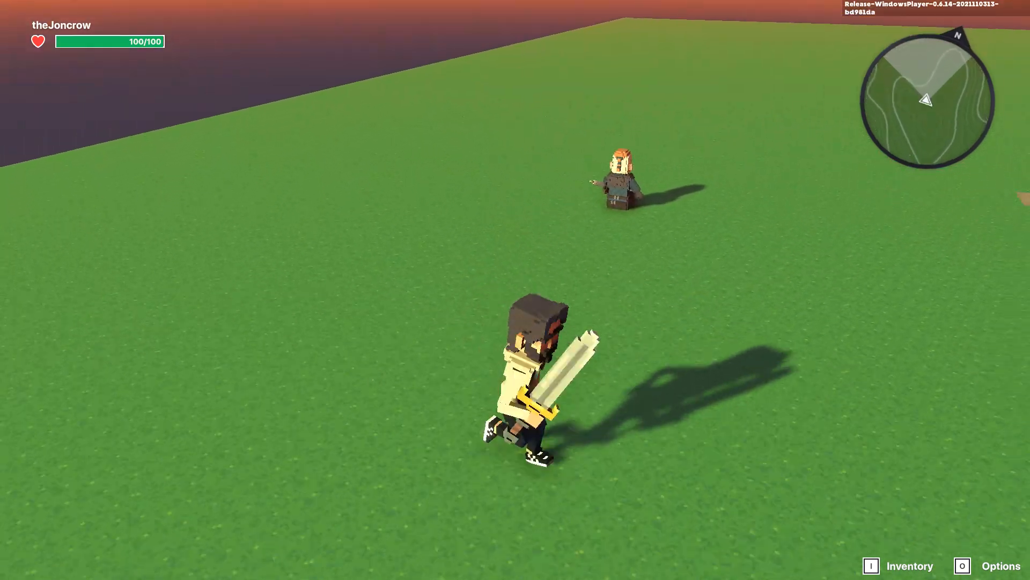
key(d)
key(w)
key(a)
key(s)
key(d)
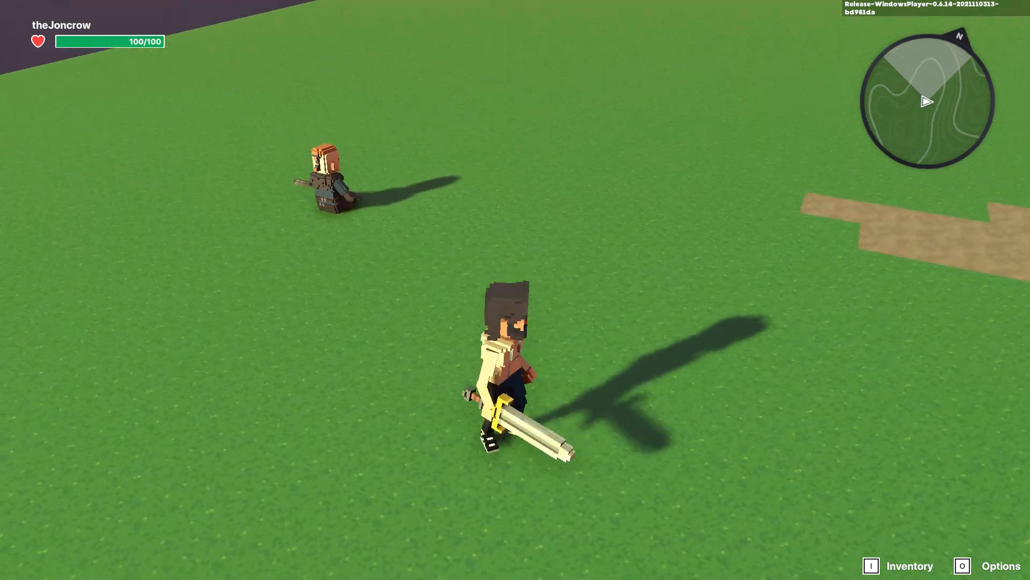
Step: Approach the axeman again, retreat past the outer lights to recheck both triggers, and end the play test
key(a)
key(w)
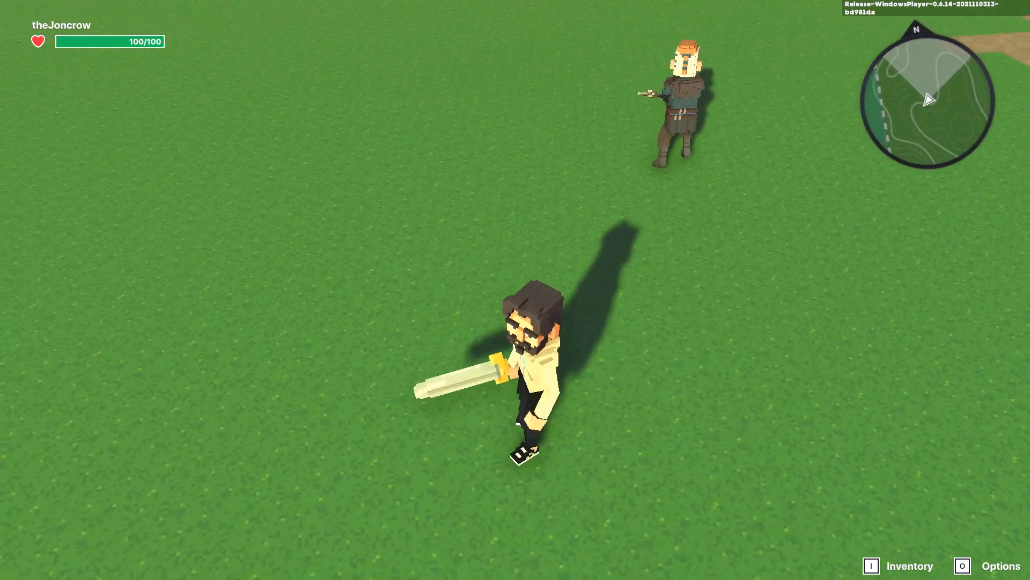
key(w)
key(s)
key(w)
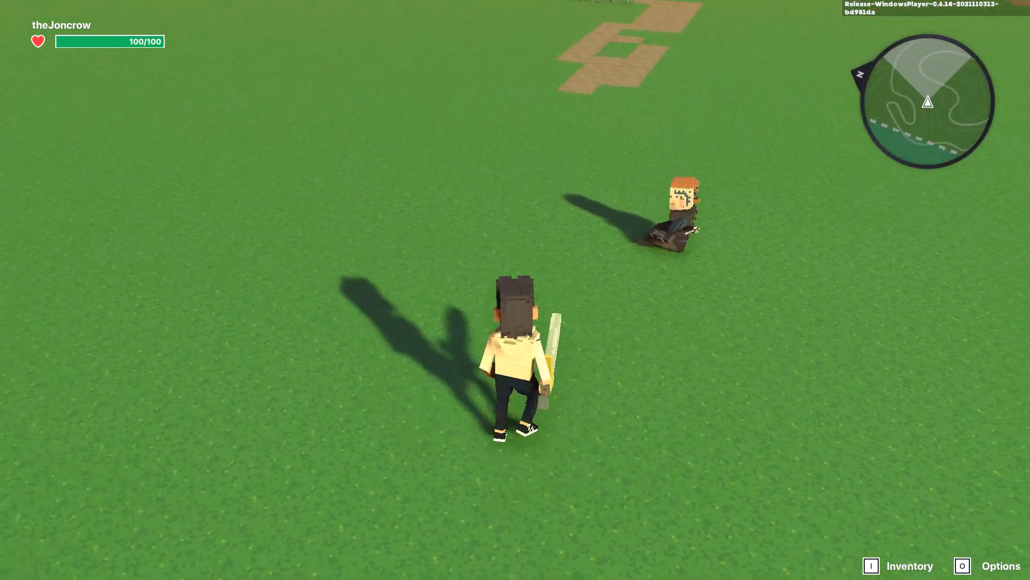
key(a)
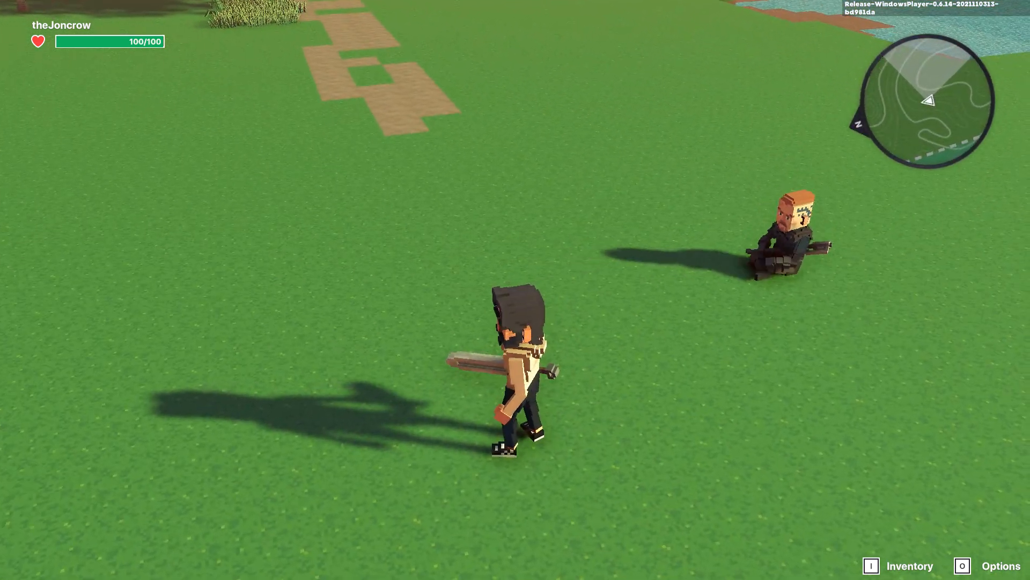
key(w)
key(s)
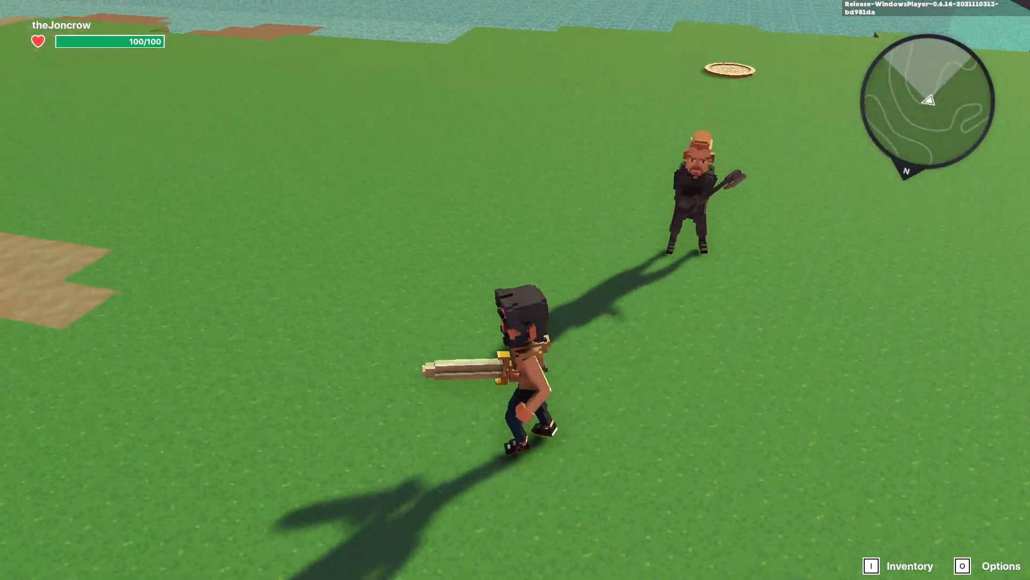
key(w)
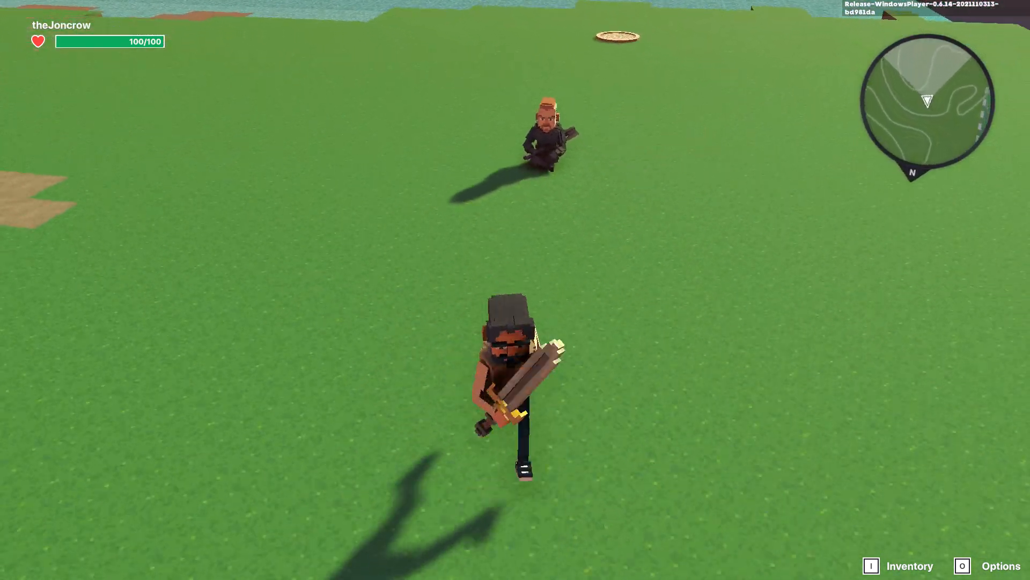
key(d)
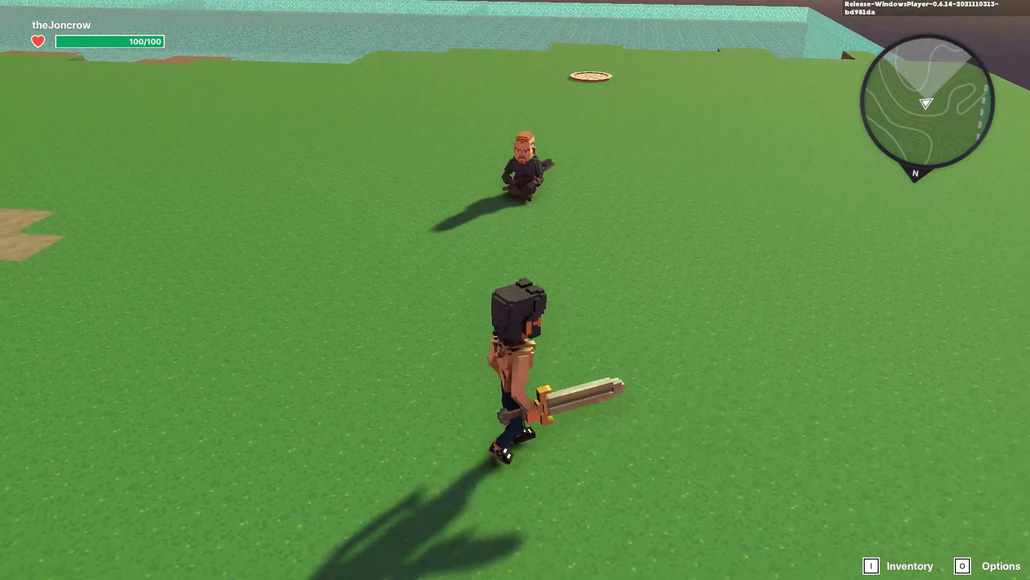
key(d)
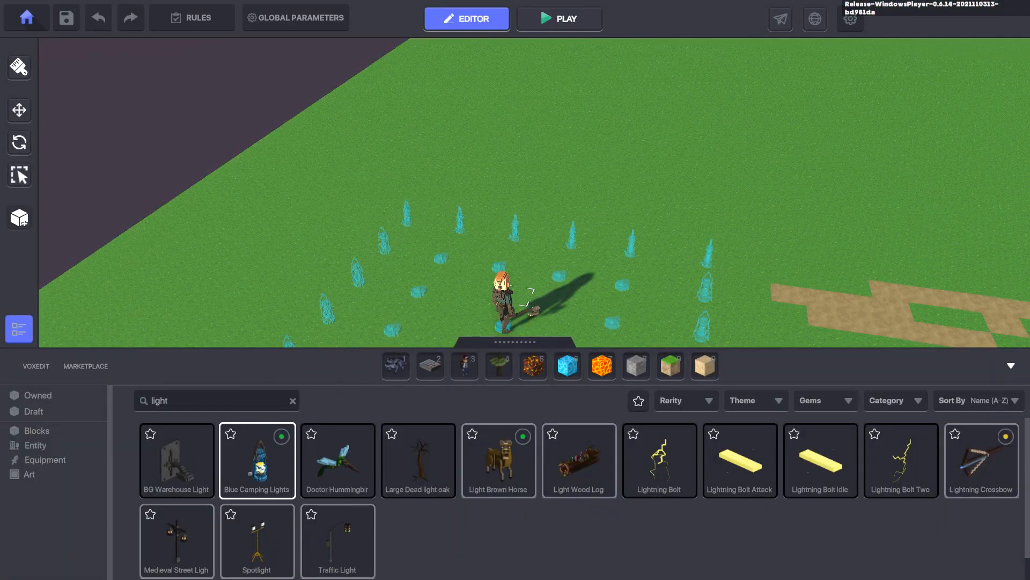
Step: Select one full outer side row of Blue Camping Lights from an overhead view
middle_drag(573, 305, 608, 235)
right_drag(608, 235, 661, 274)
scroll(641, 258, down, 3)
middle_drag(660, 274, 630, 267)
scroll(625, 257, down, 2)
drag(657, 77, 586, 332)
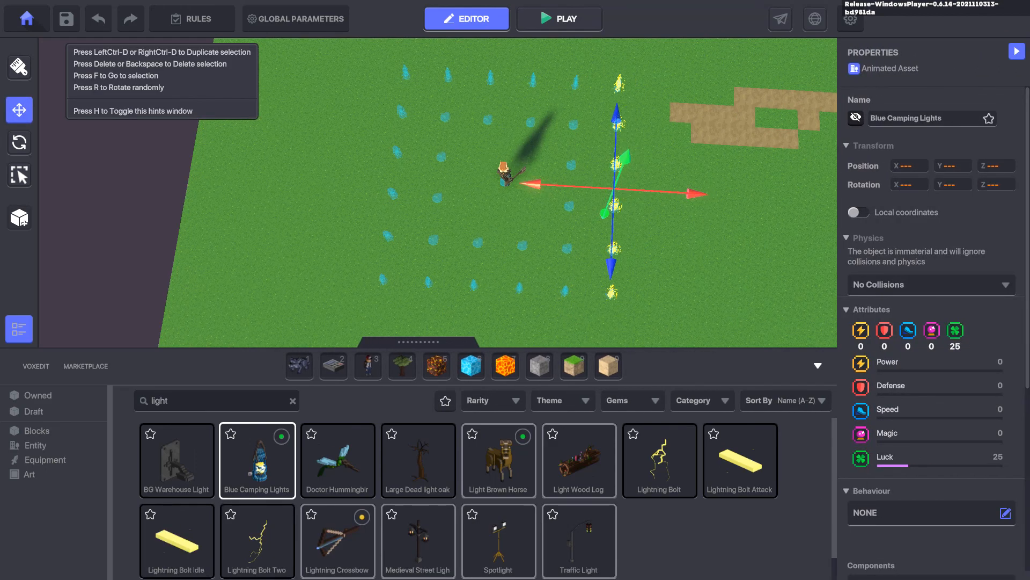
Step: Clear the light selection and examine the outer lights and inner shells around the axeman from several angles
middle_drag(586, 322, 567, 316)
right_drag(424, 236, 393, 174)
key(ctrl+d)
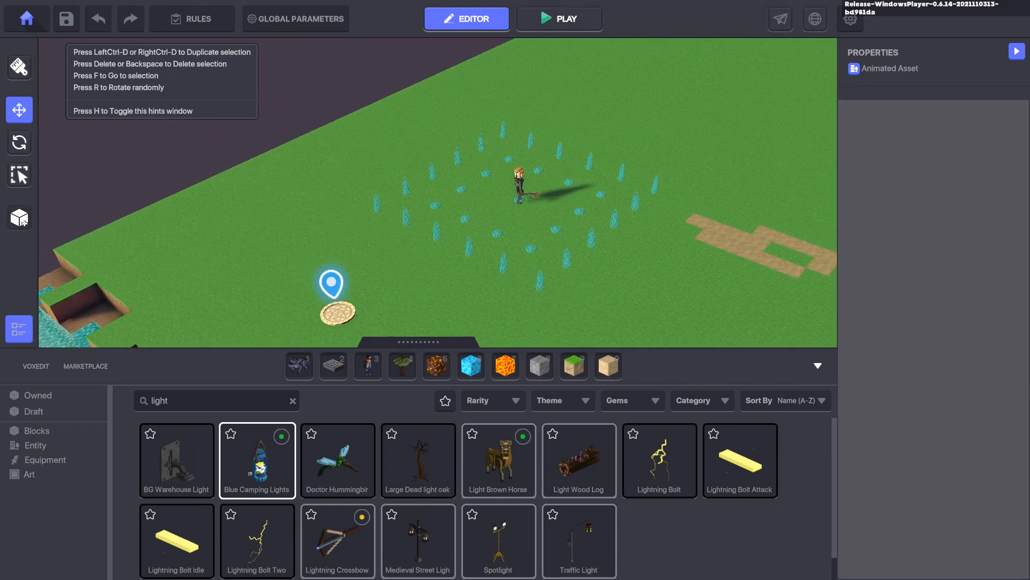
scroll(515, 210, up, 4)
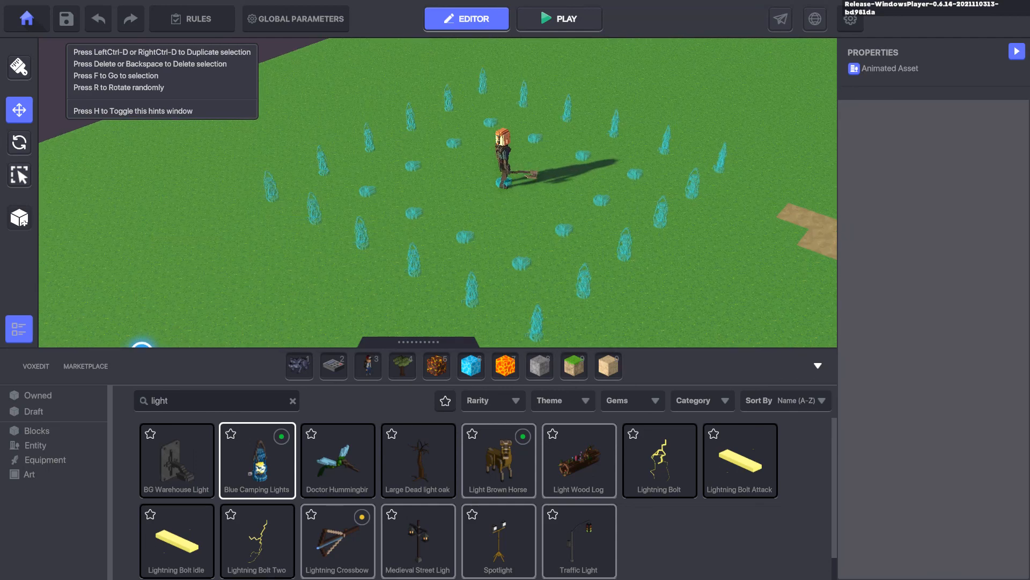
right_drag(437, 188, 370, 182)
right_drag(438, 193, 440, 235)
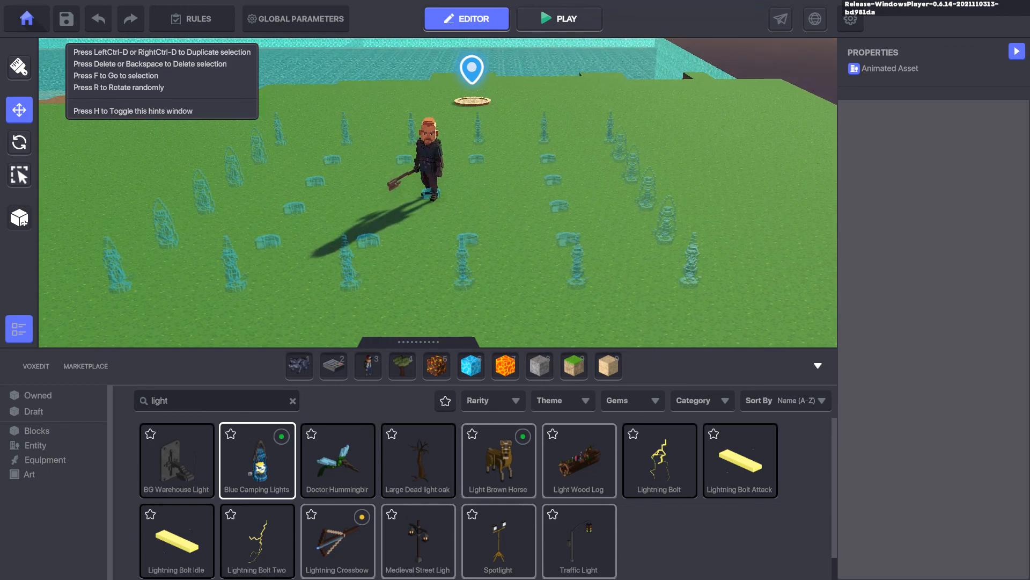